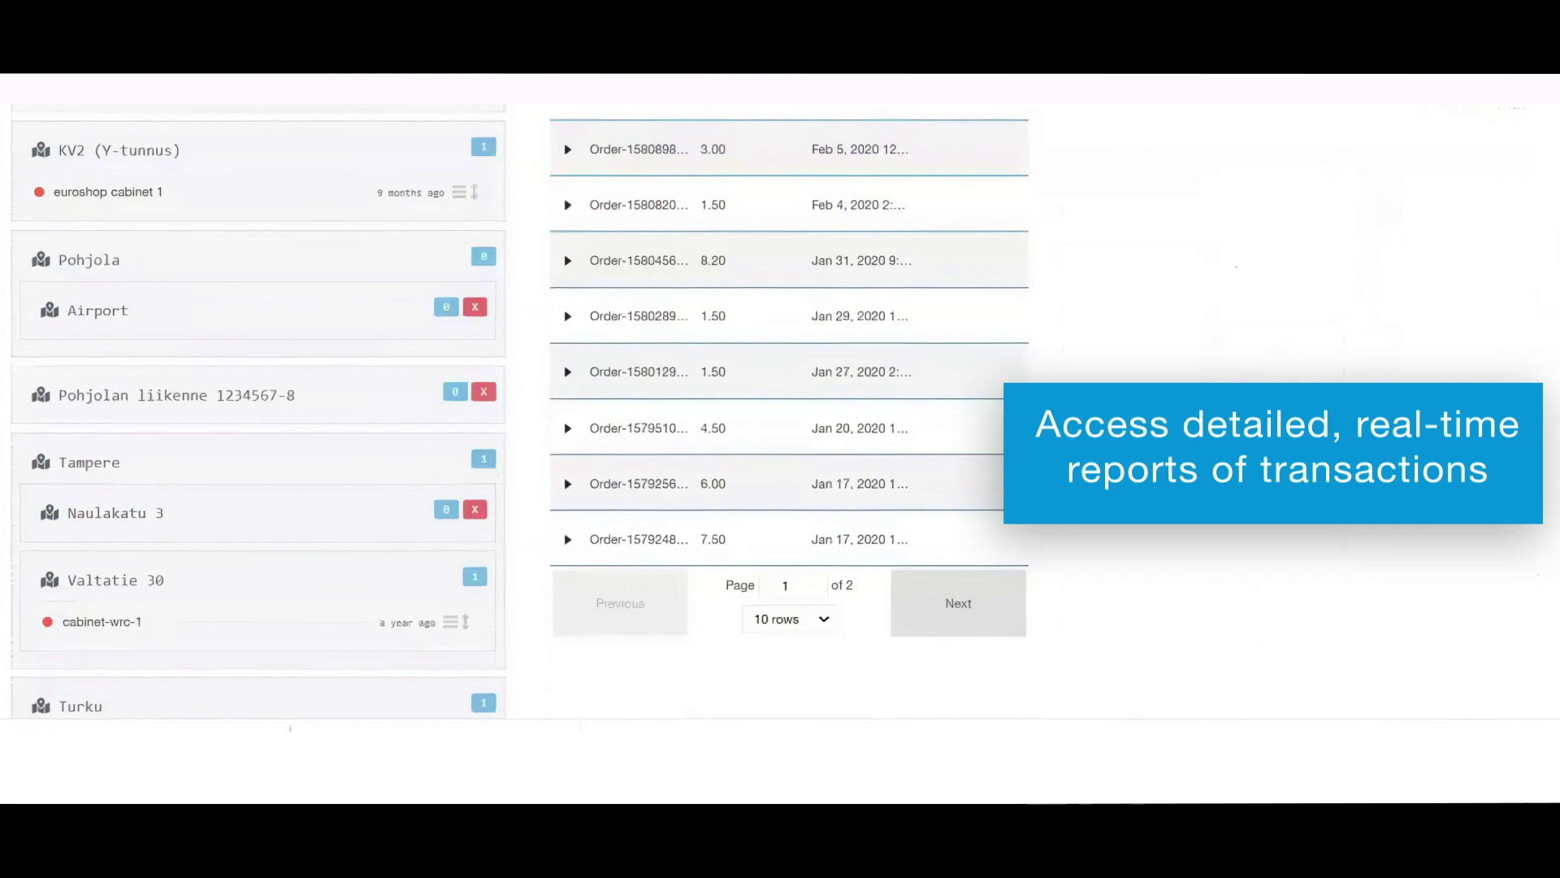
Check the export format options for transactions and cancelled transactions.
scroll(1545, 429, up, 5)
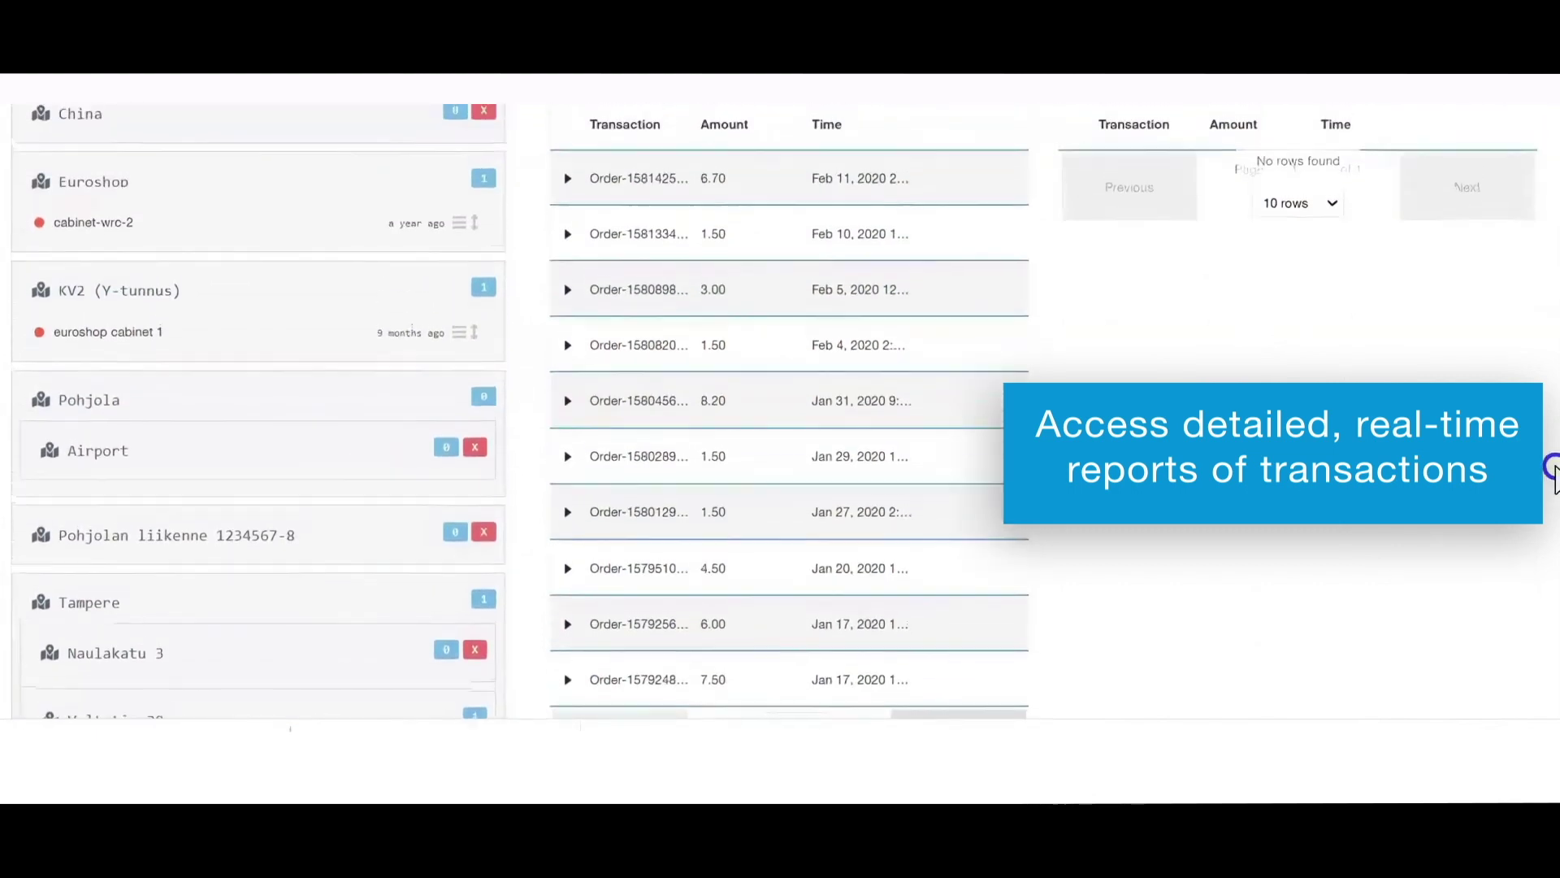
scroll(1545, 429, up, 5)
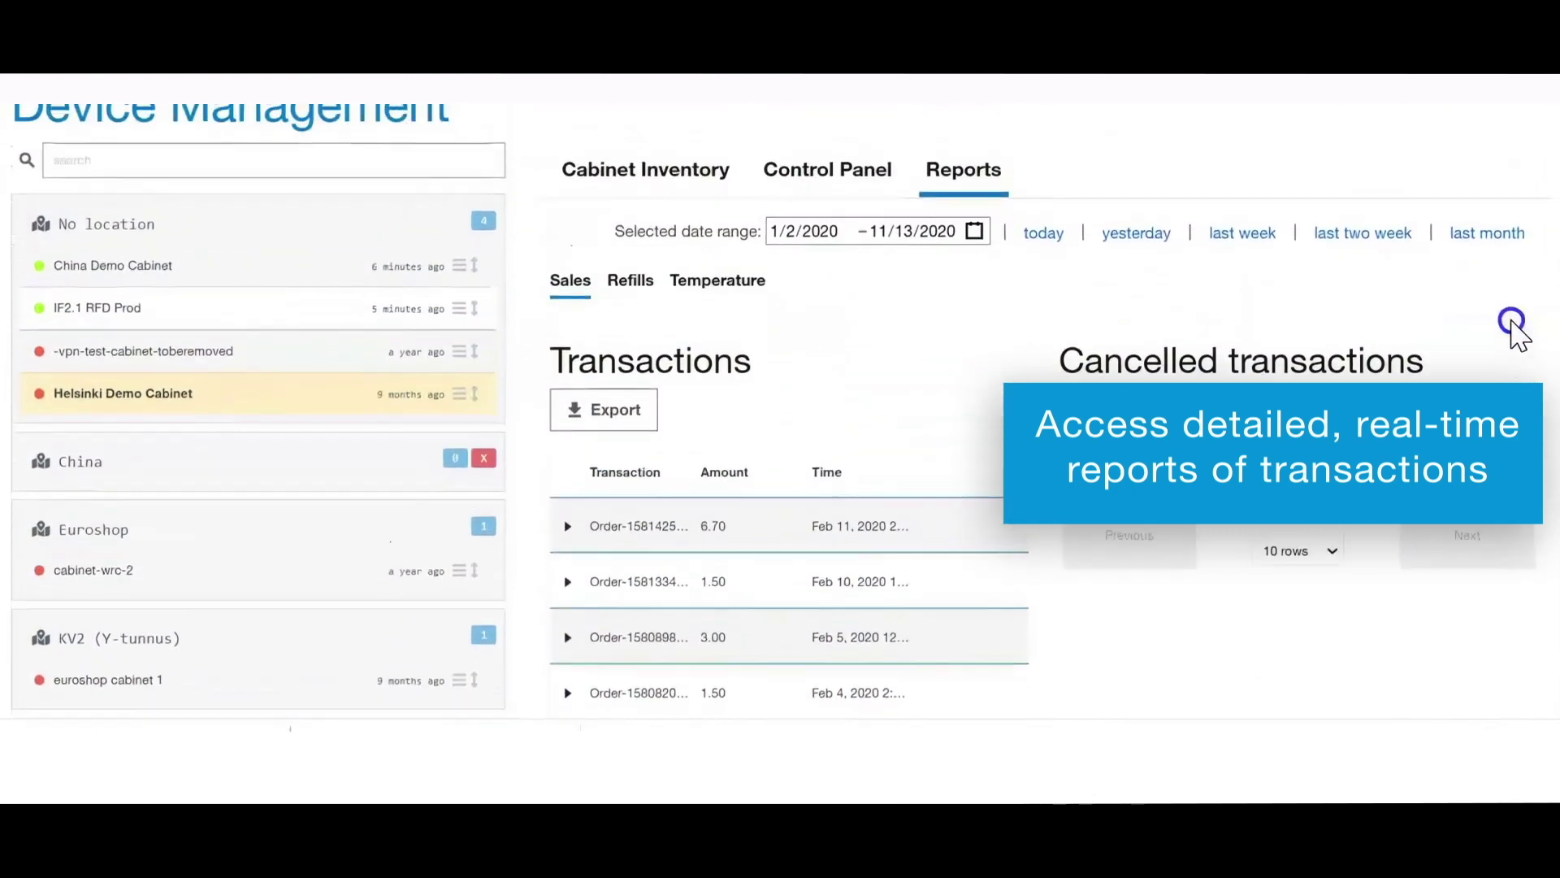
click(615, 486)
click(615, 498)
click(1130, 480)
click(1130, 491)
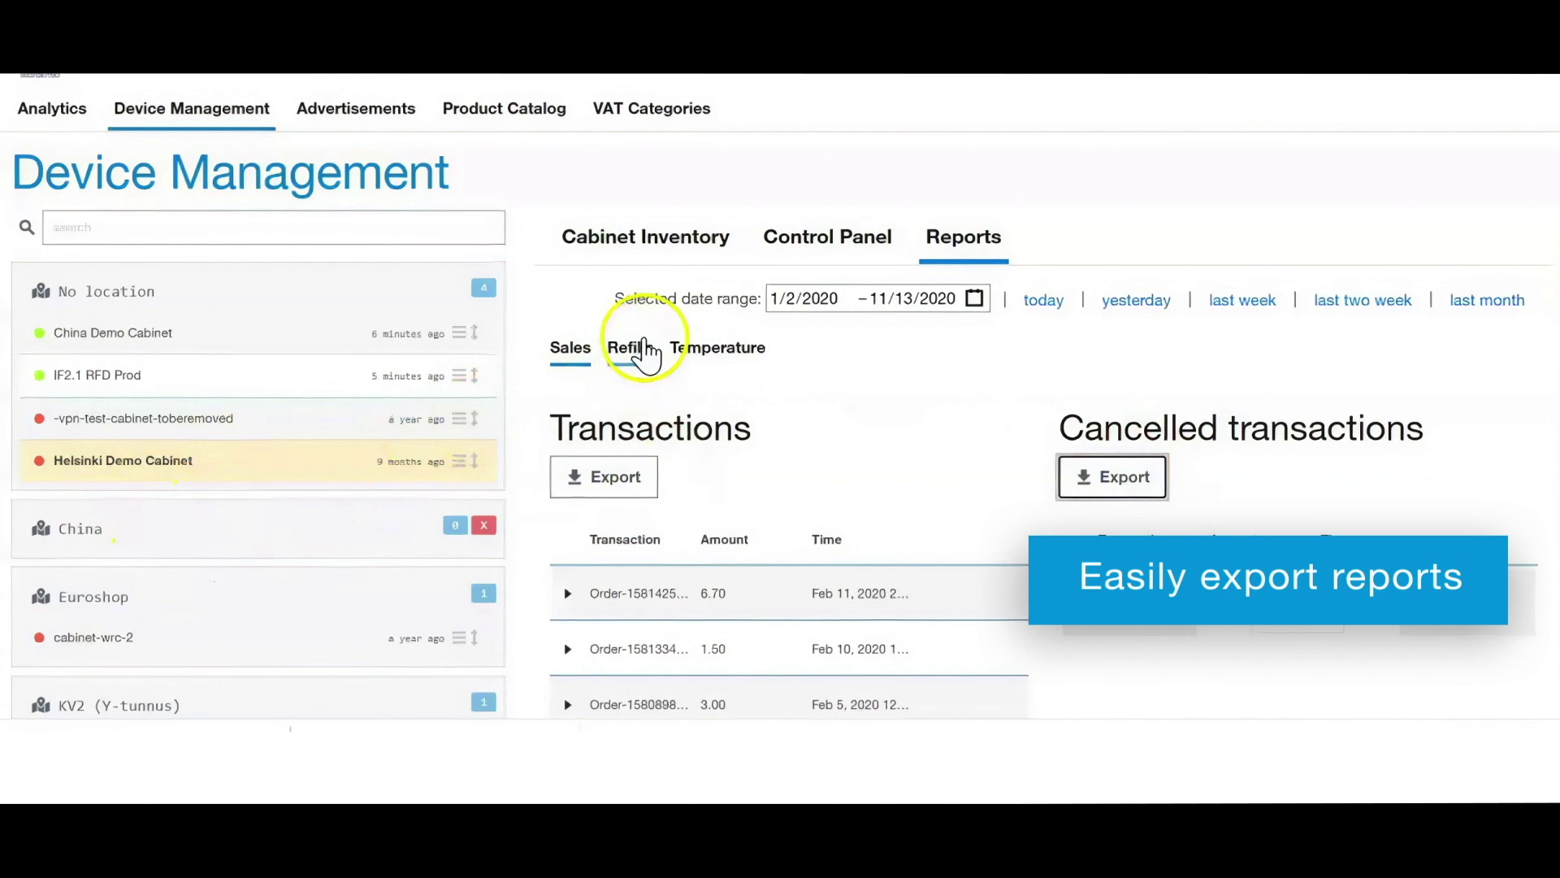
Set the transaction report's start date to 2/2/2020.
click(780, 299)
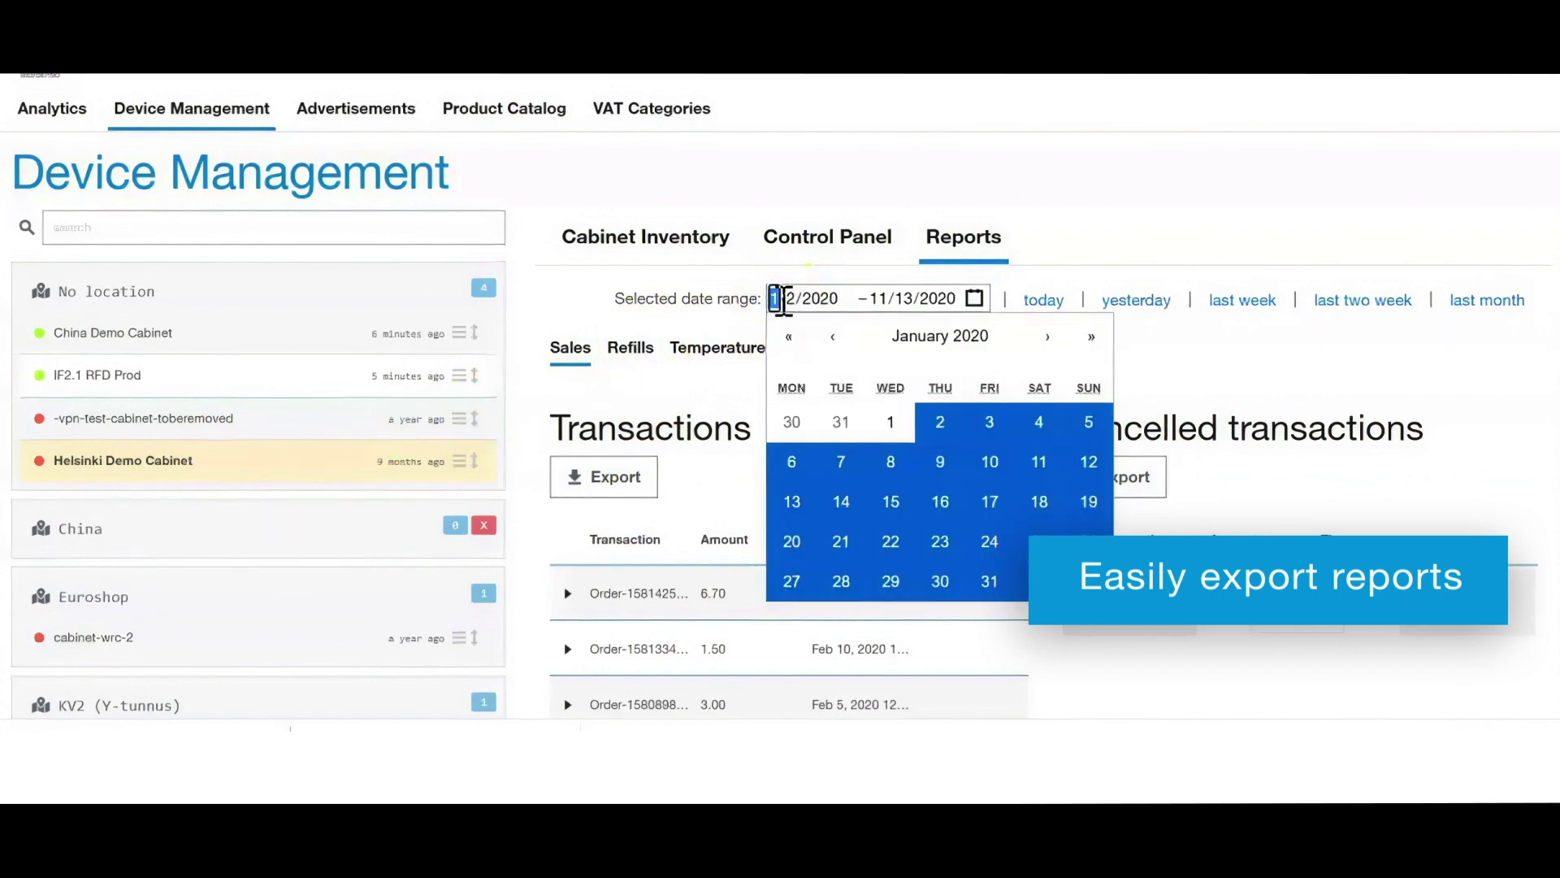
text(2)
click(1169, 201)
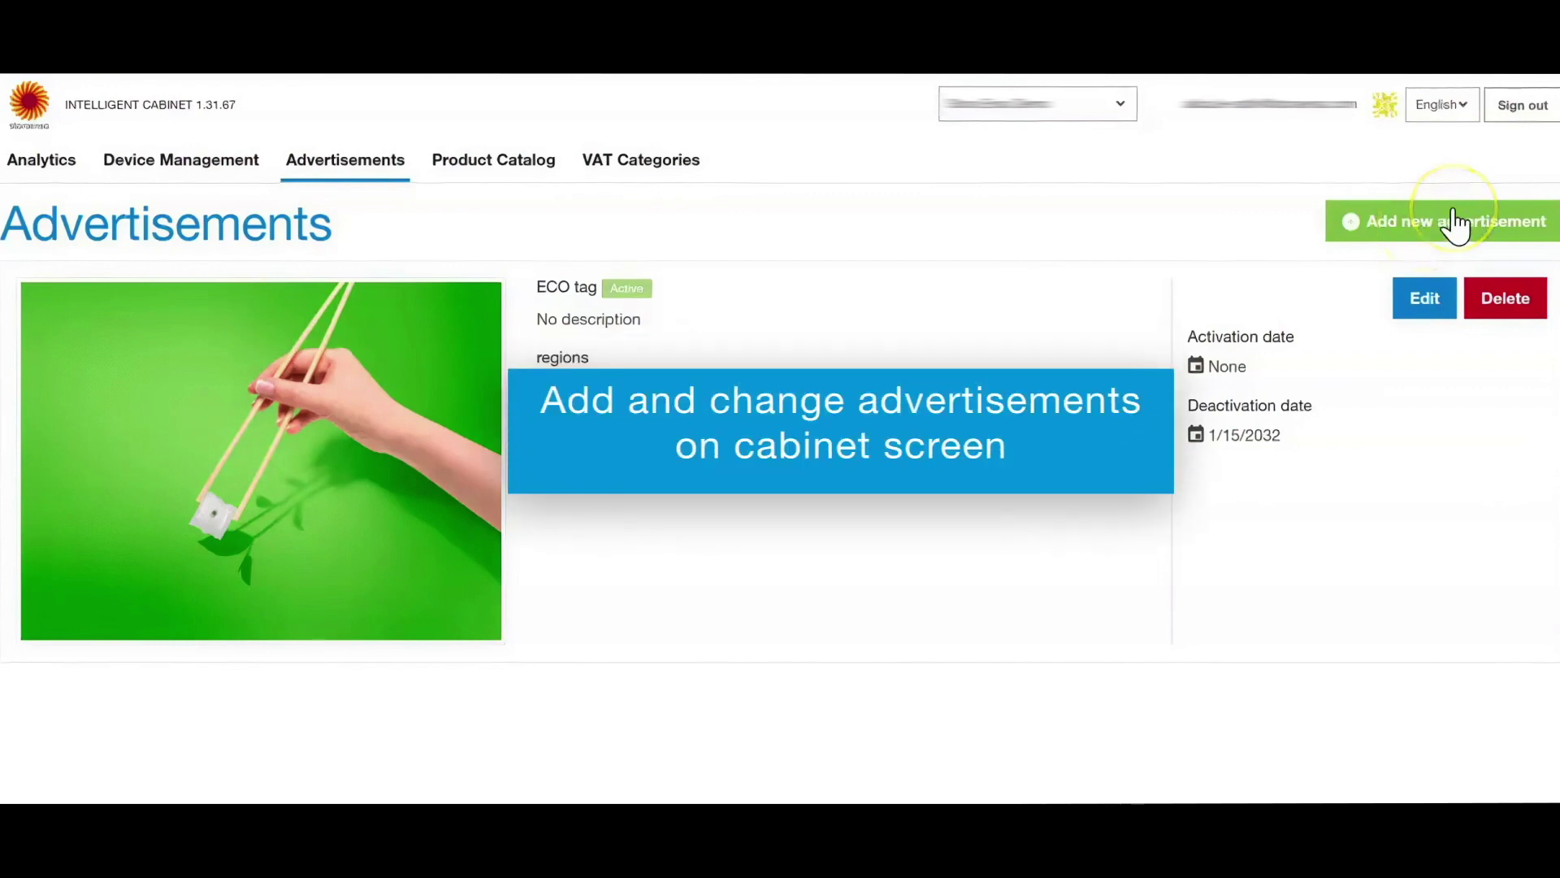
Start a new 'Christmas discount' ad described 'Christmas special', running 11/13/2020–12/30/2020.
click(1454, 223)
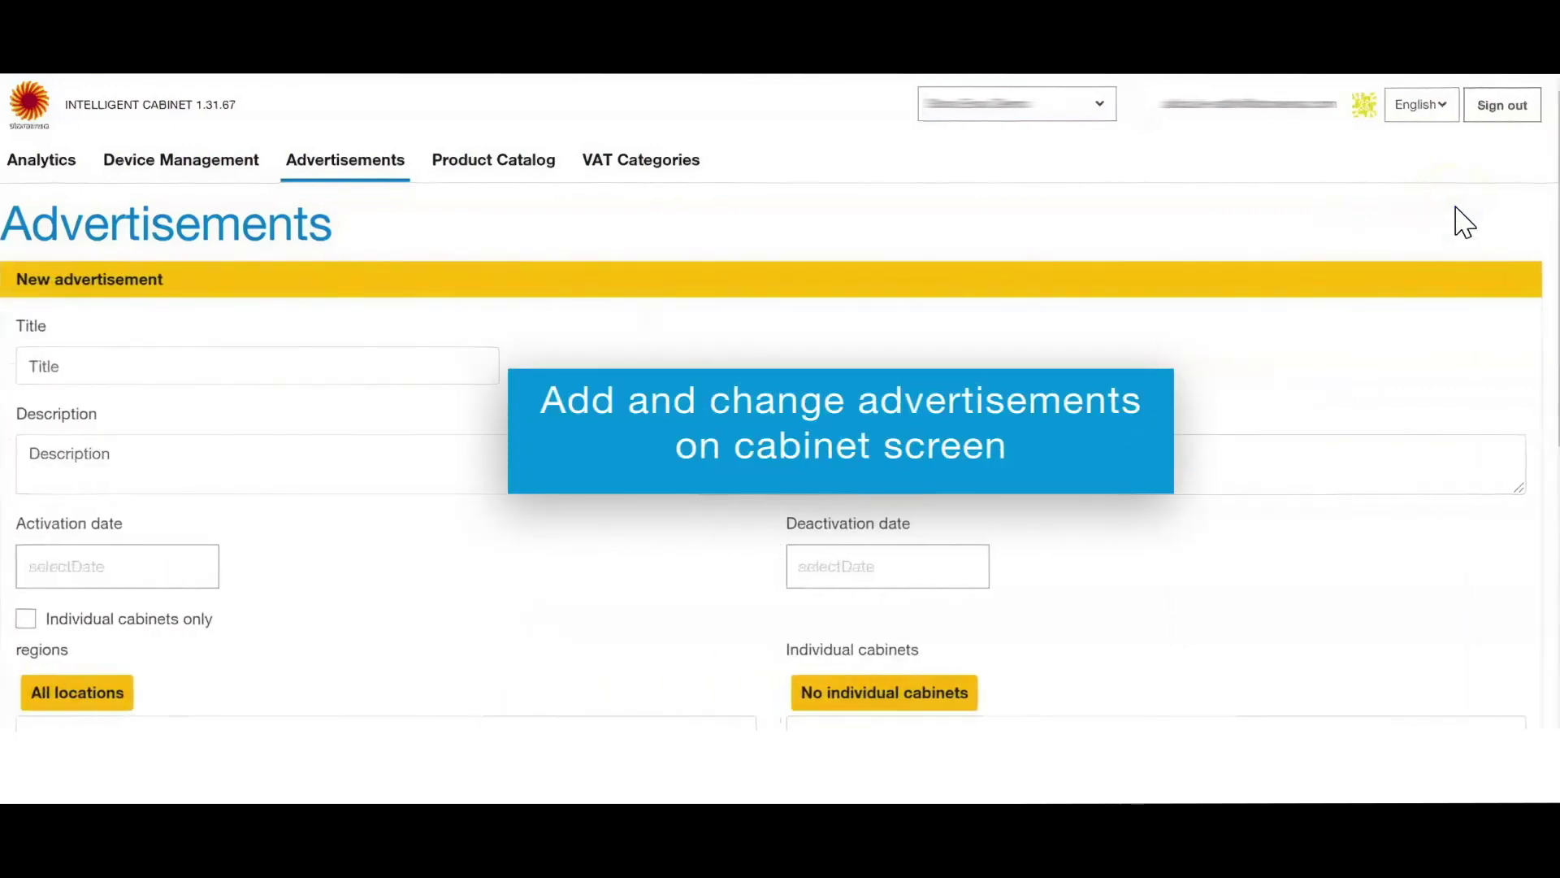
click(126, 365)
text(Christmas discount)
click(119, 449)
text(Christmas special)
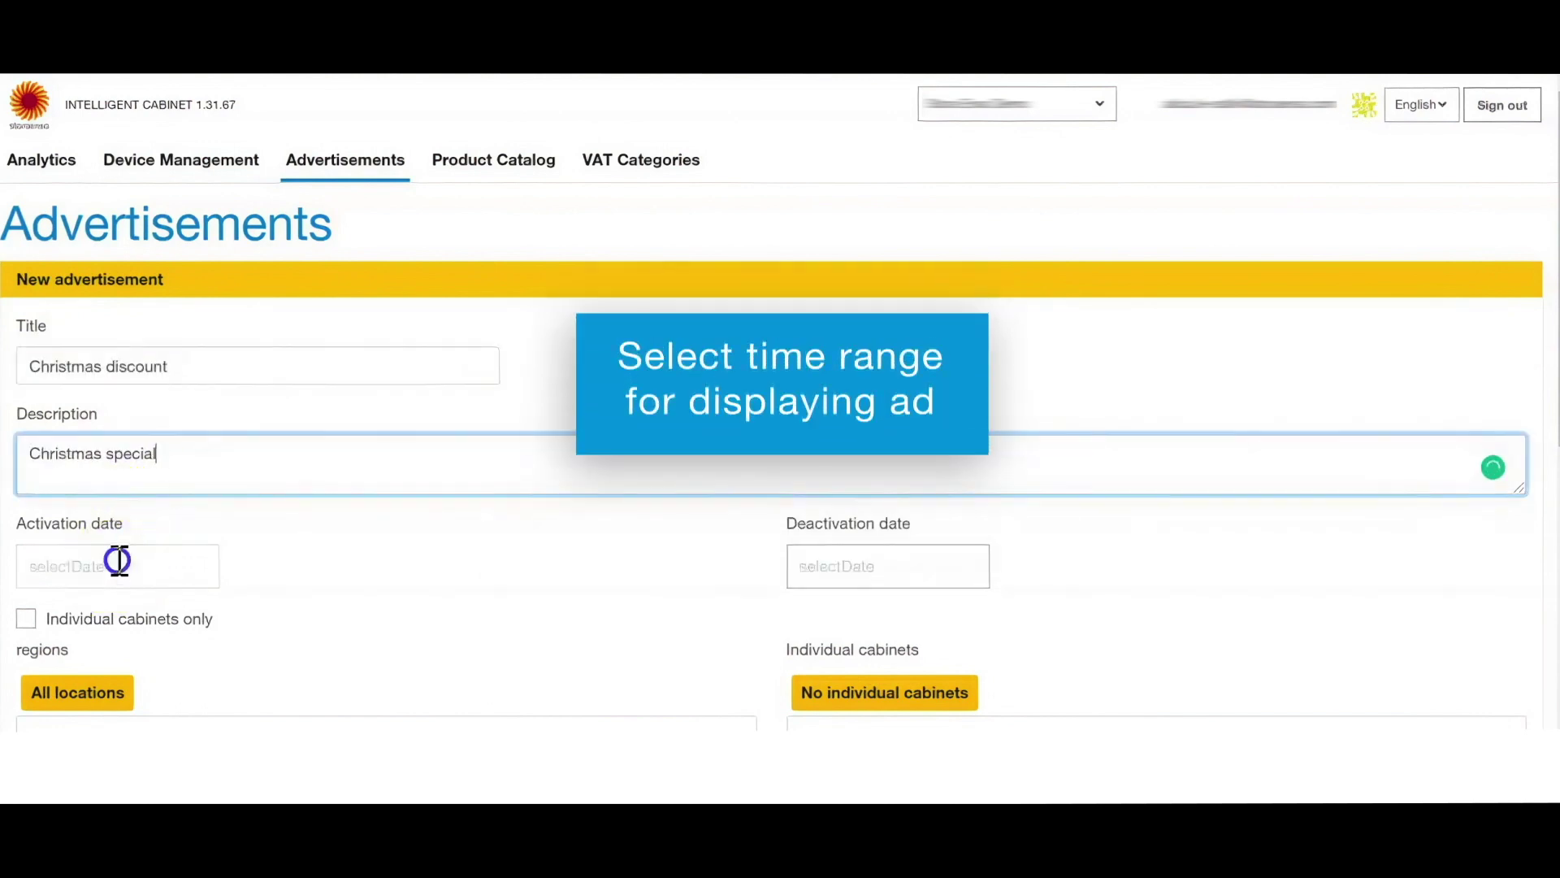
click(114, 558)
click(888, 567)
Limit the ad to the China Demo Cabinet and Helsinki Demo Cabinet.
click(26, 619)
scroll(1240, 431, down, 3)
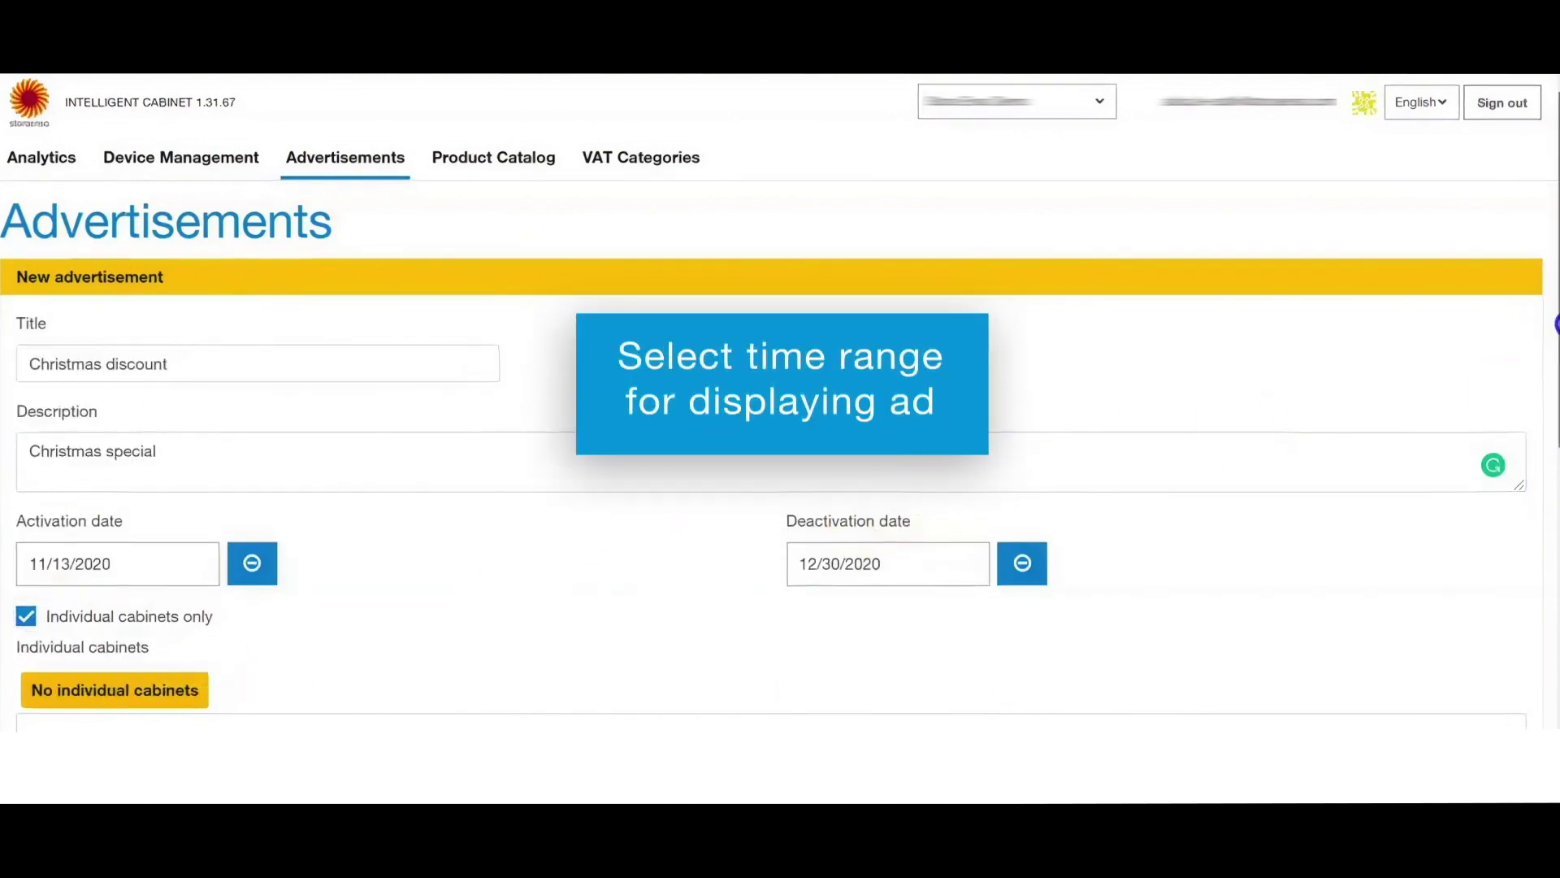
scroll(780, 406, down, 1)
click(224, 413)
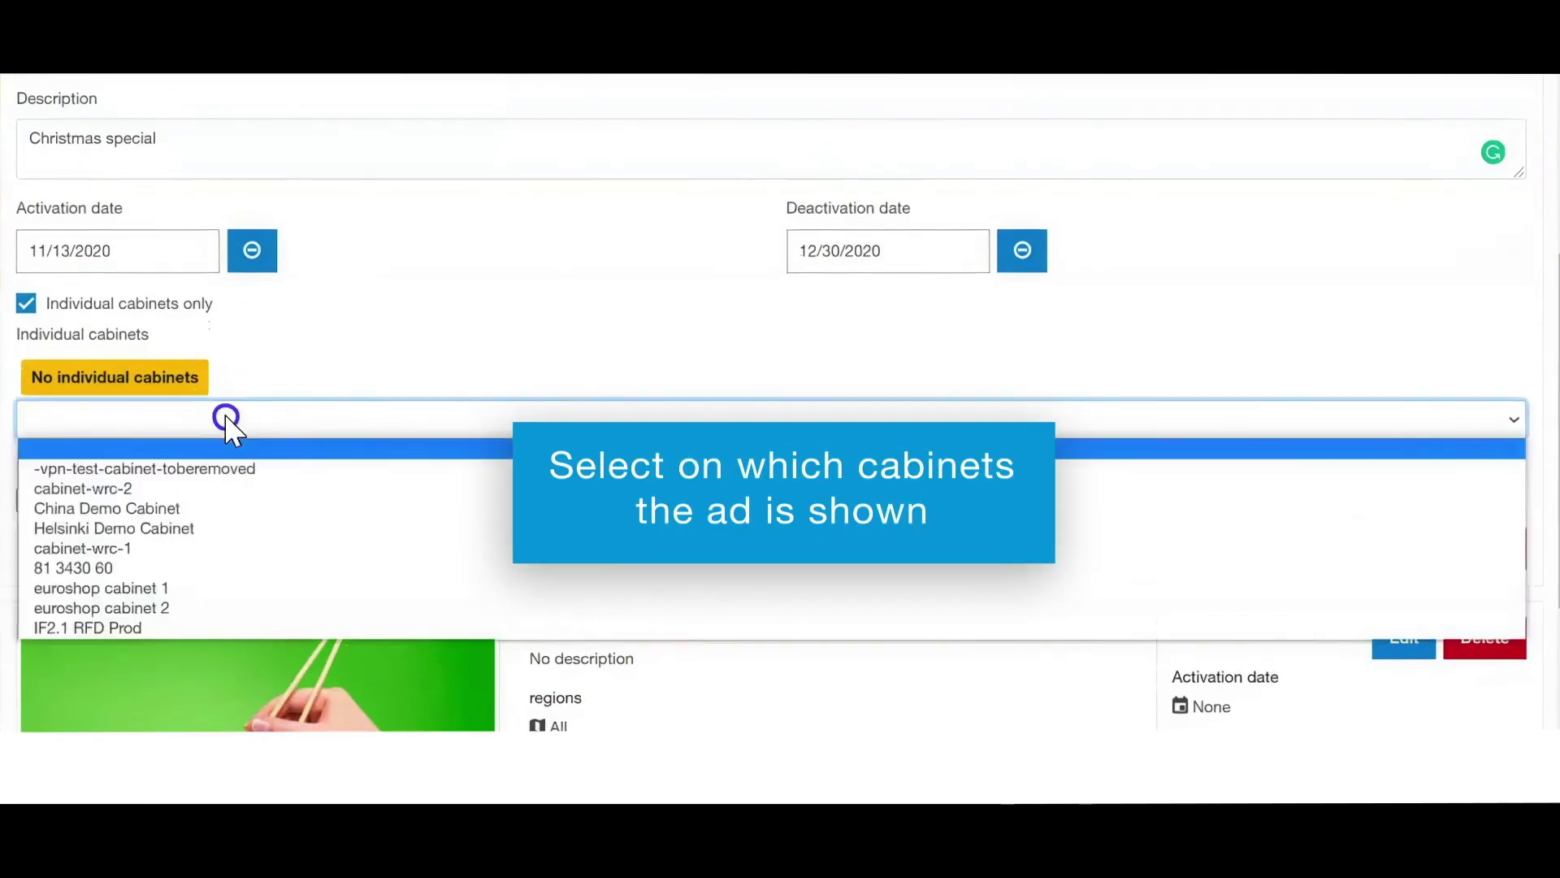
click(174, 508)
click(242, 421)
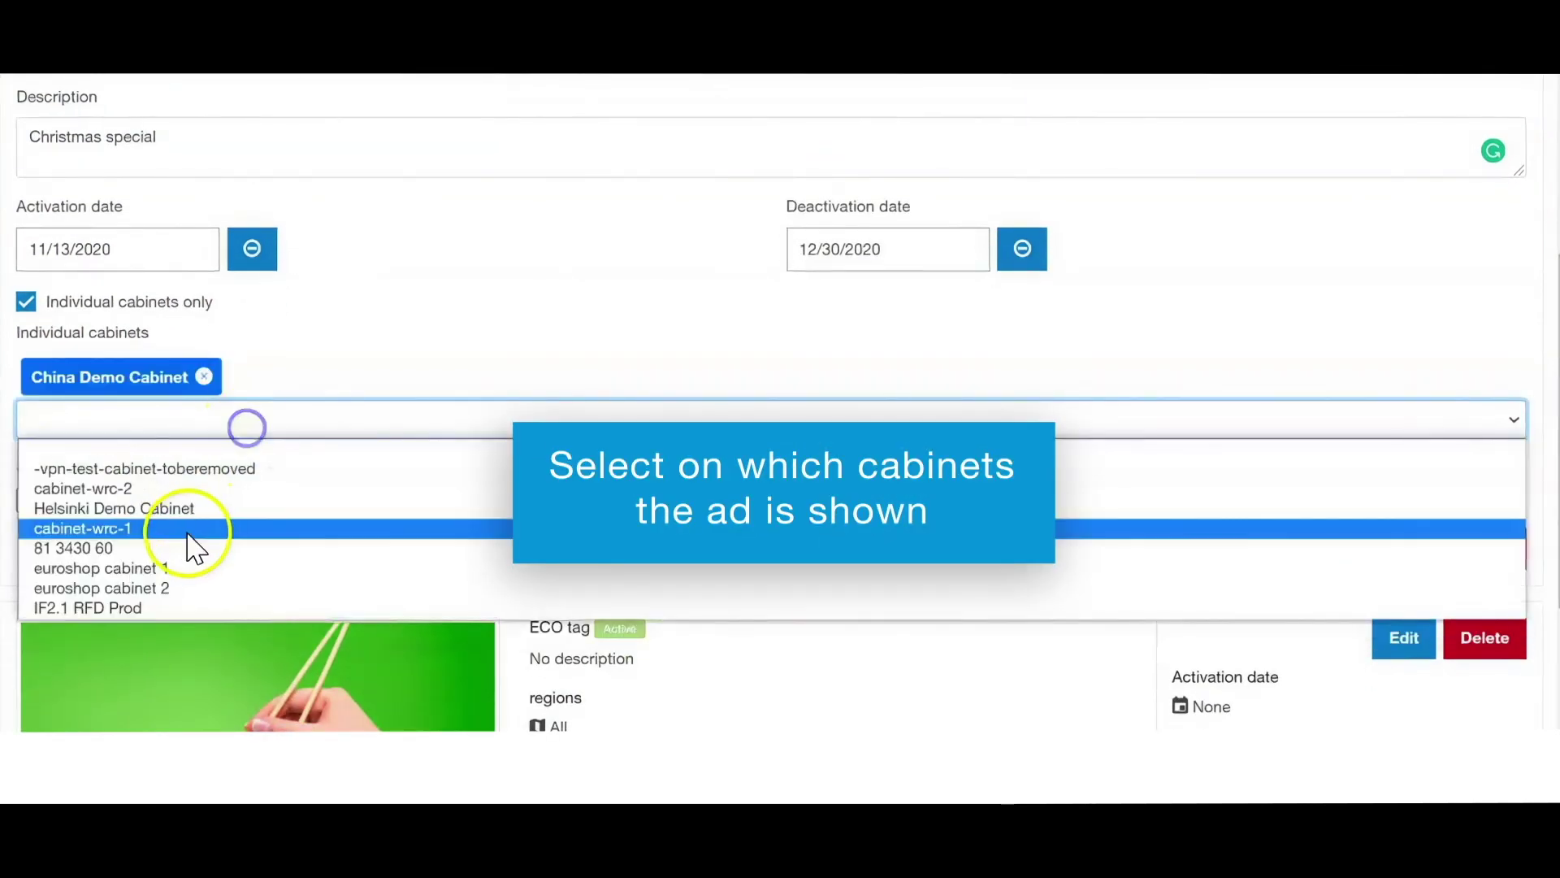
click(188, 510)
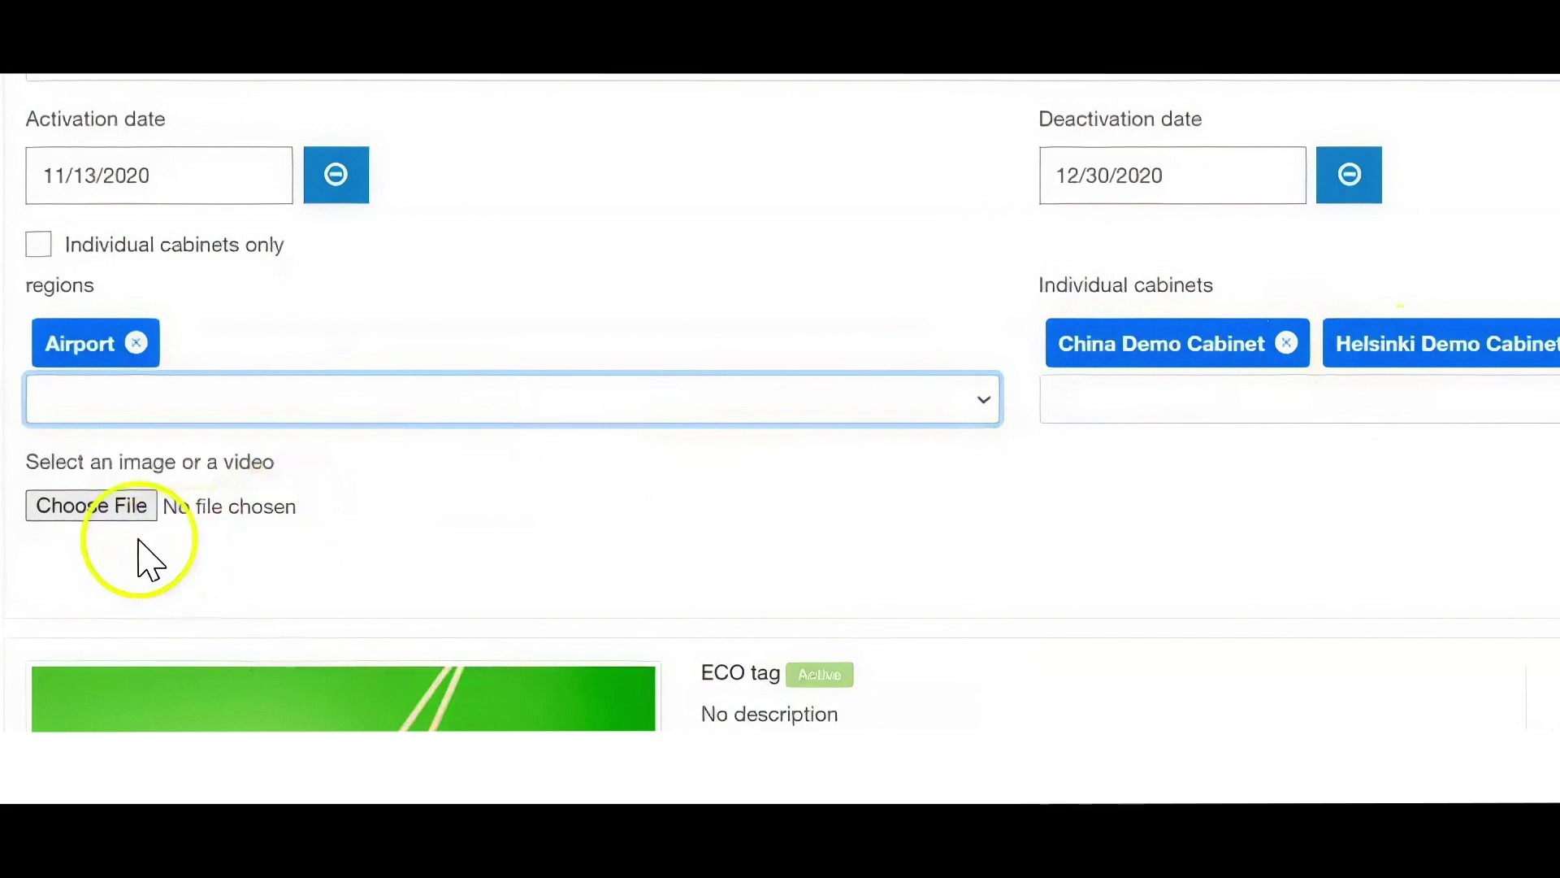
Attach the Christmas picture 0000 and create the advertisement.
click(90, 505)
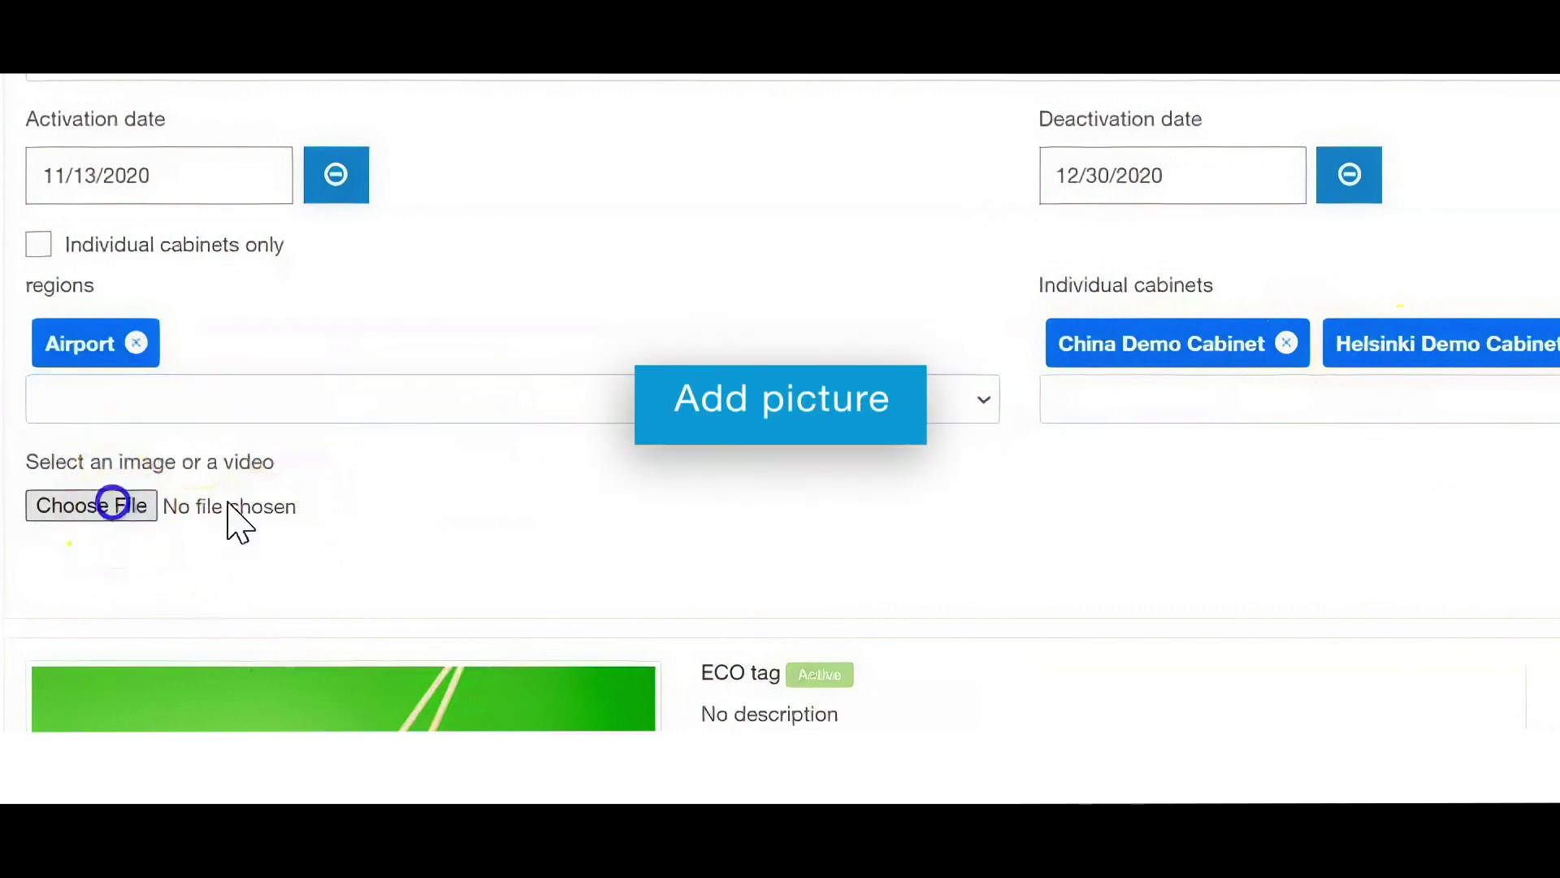
click(428, 357)
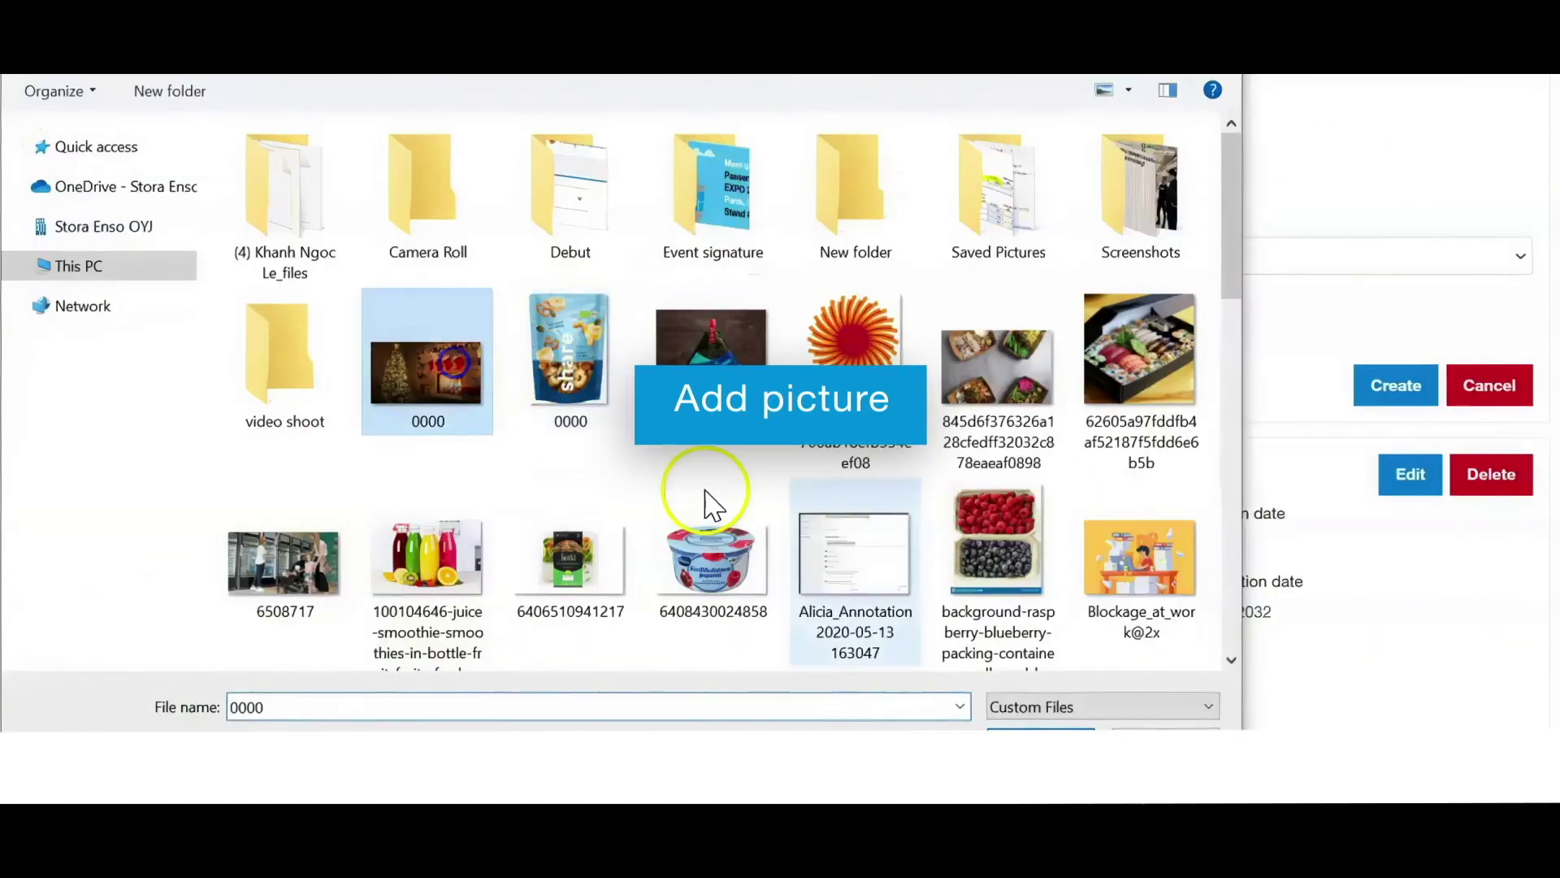
click(1044, 727)
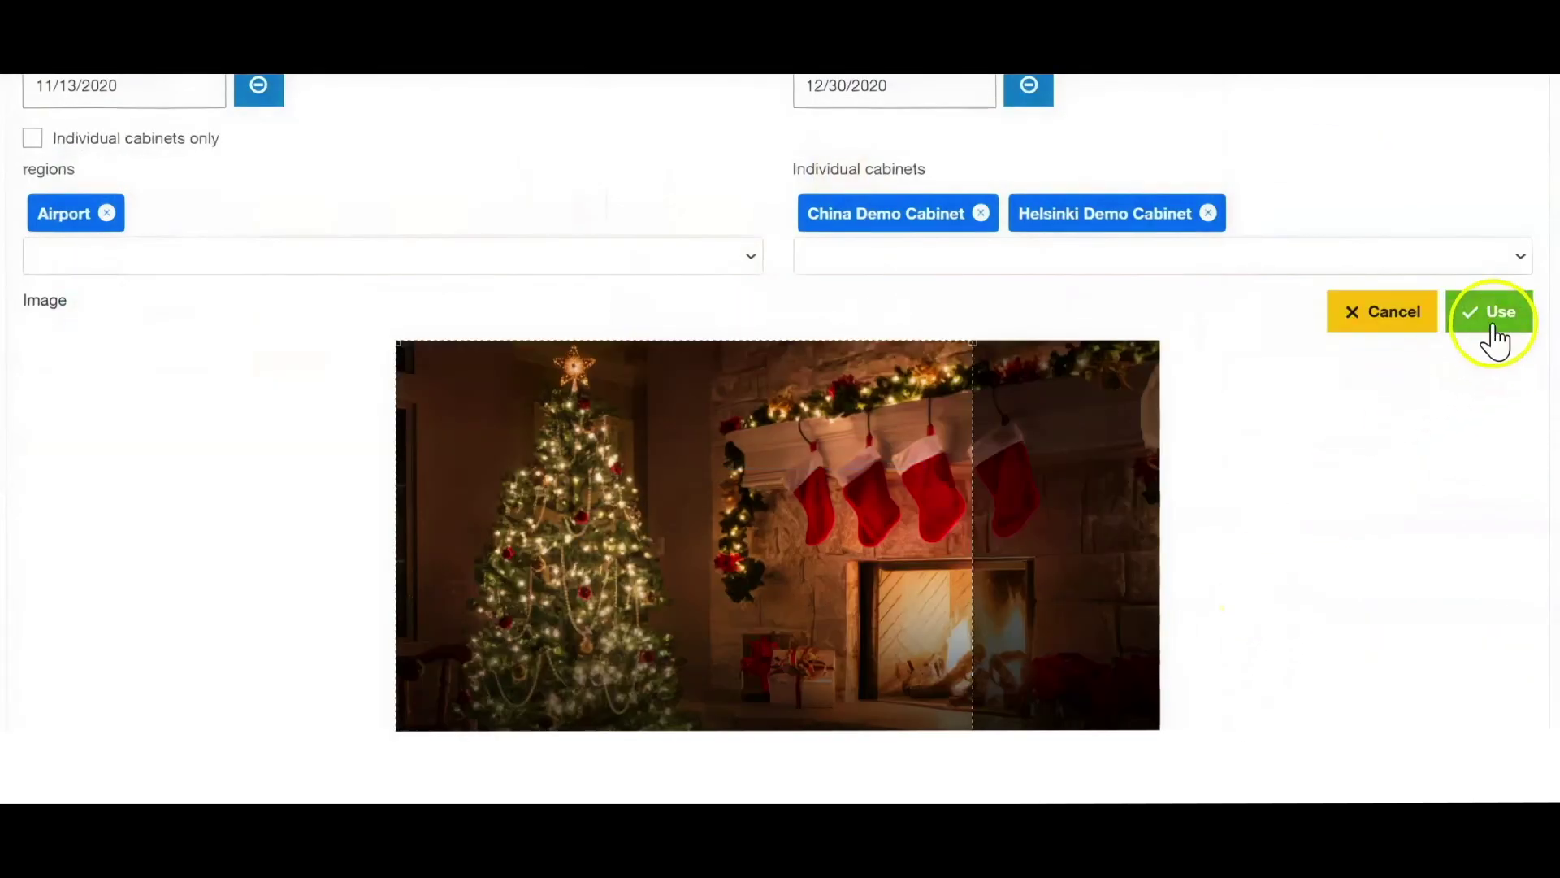
click(1490, 327)
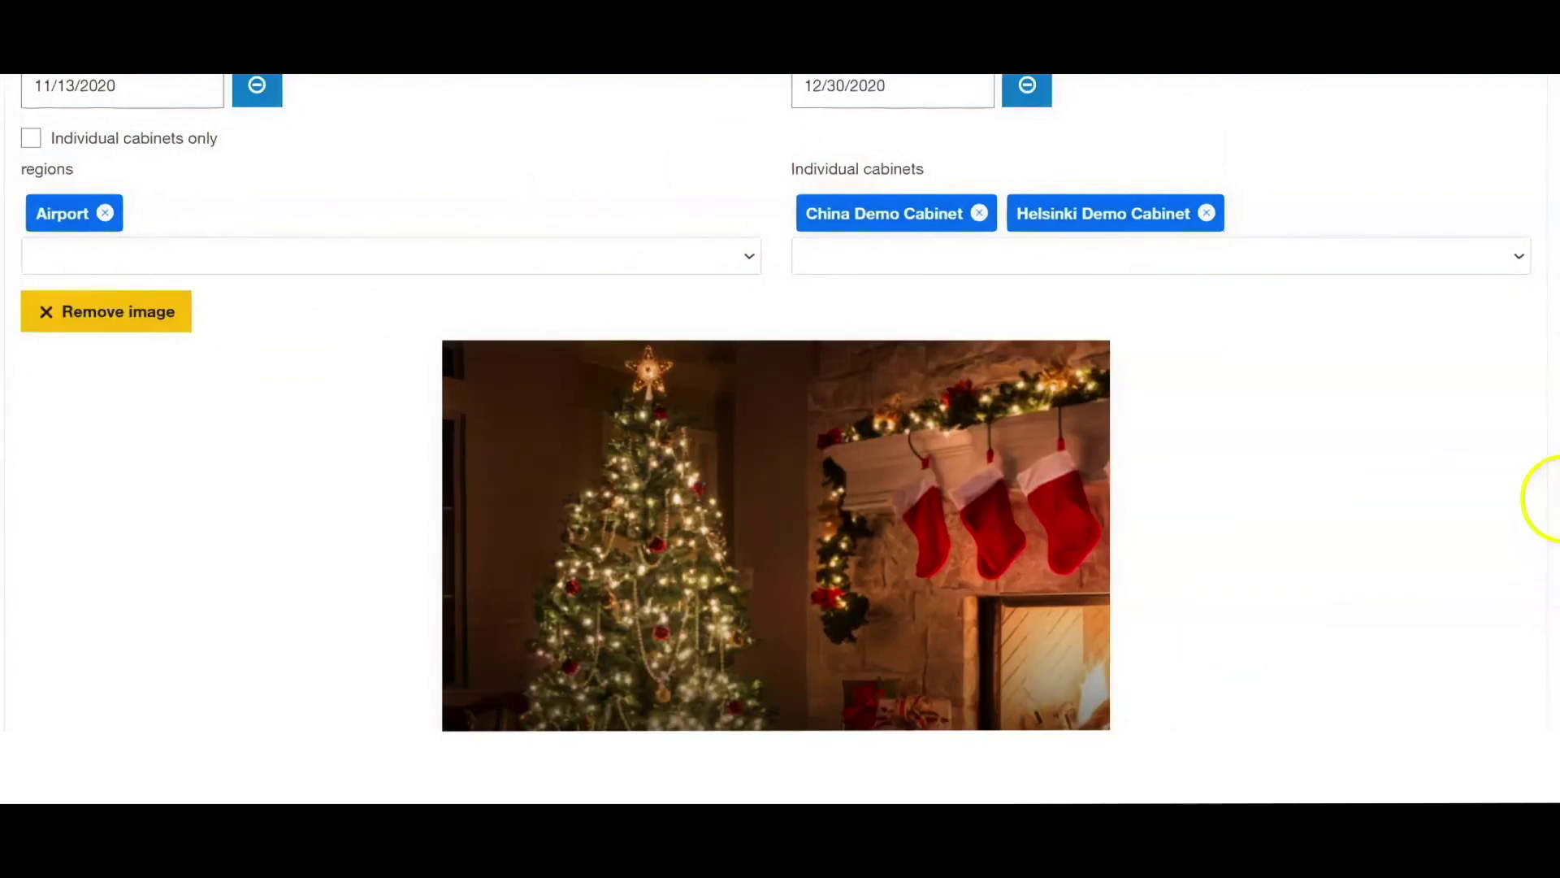
scroll(1536, 498, down, 3)
click(1386, 550)
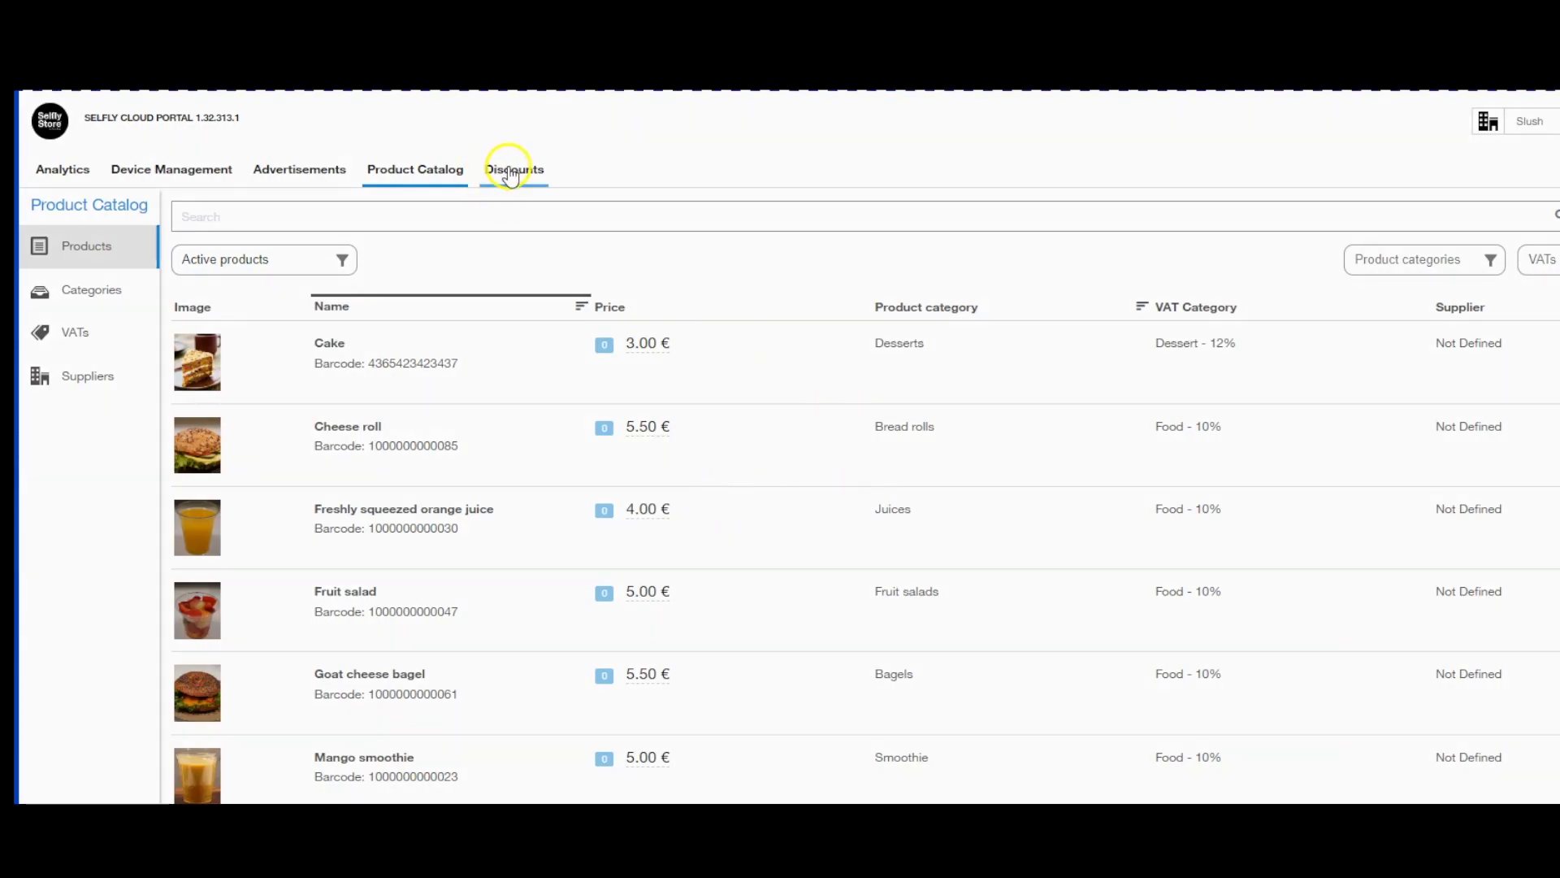
Start an 'Expiring products' expiry rule with 30% off 48 hours before expiry.
click(508, 168)
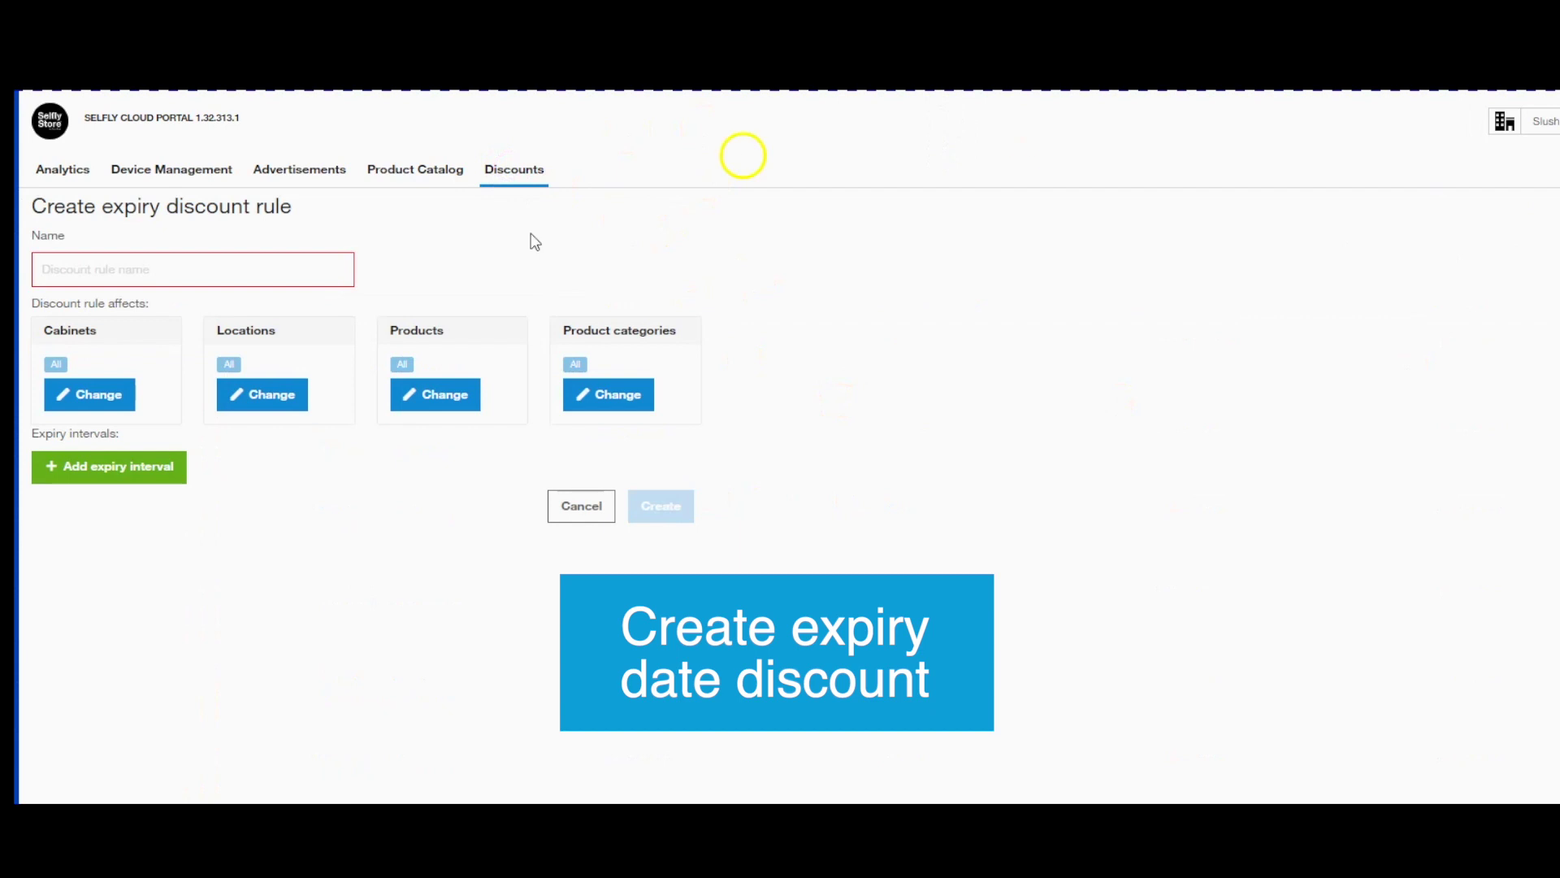
click(125, 270)
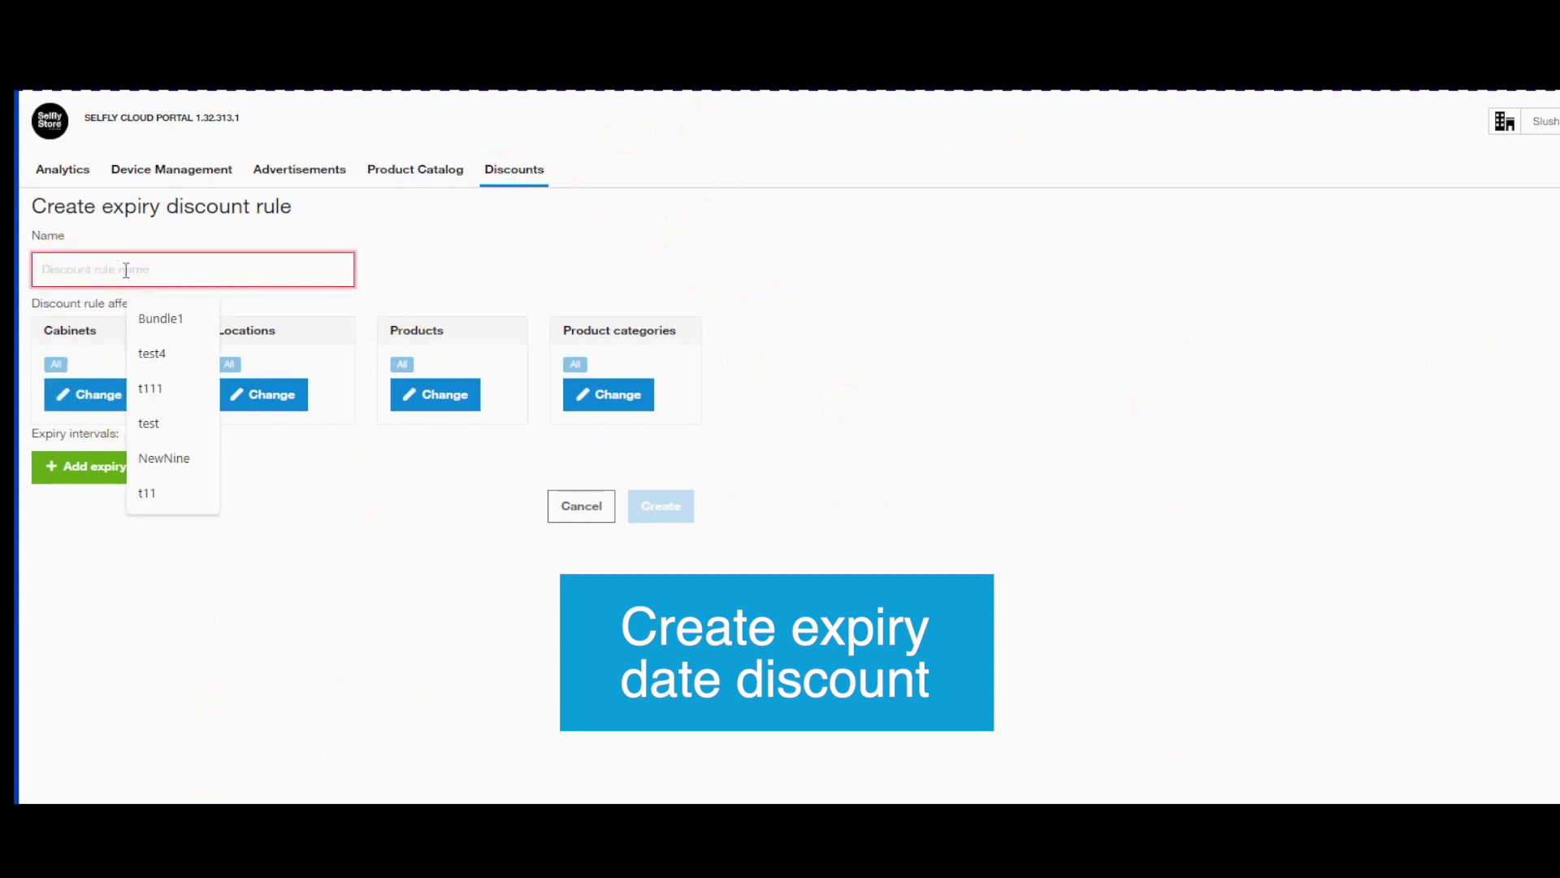
text(Expiring products)
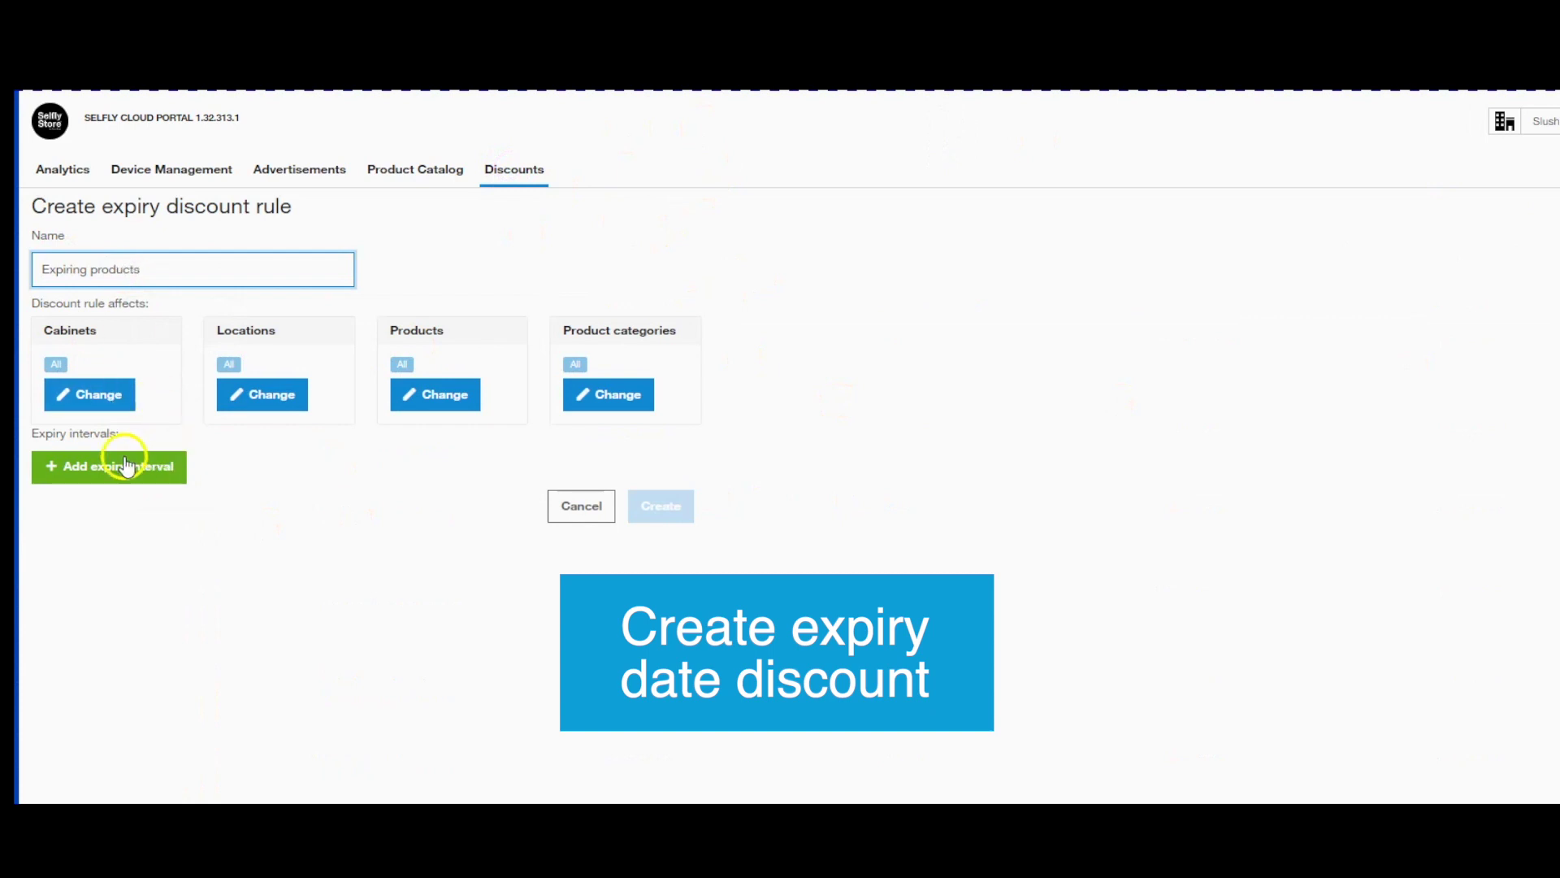
click(111, 467)
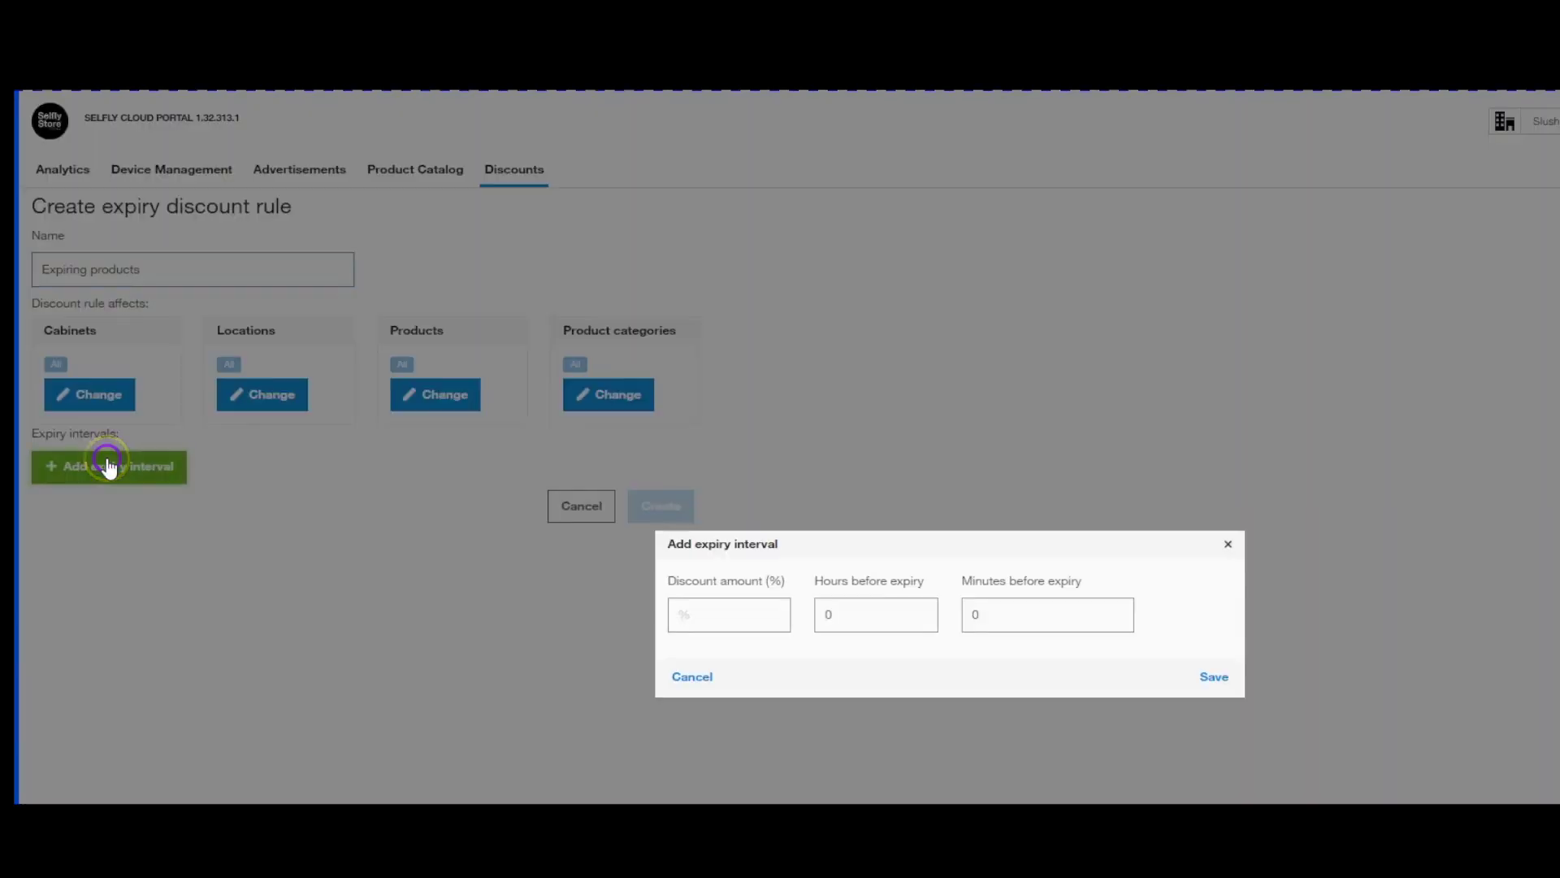
click(731, 602)
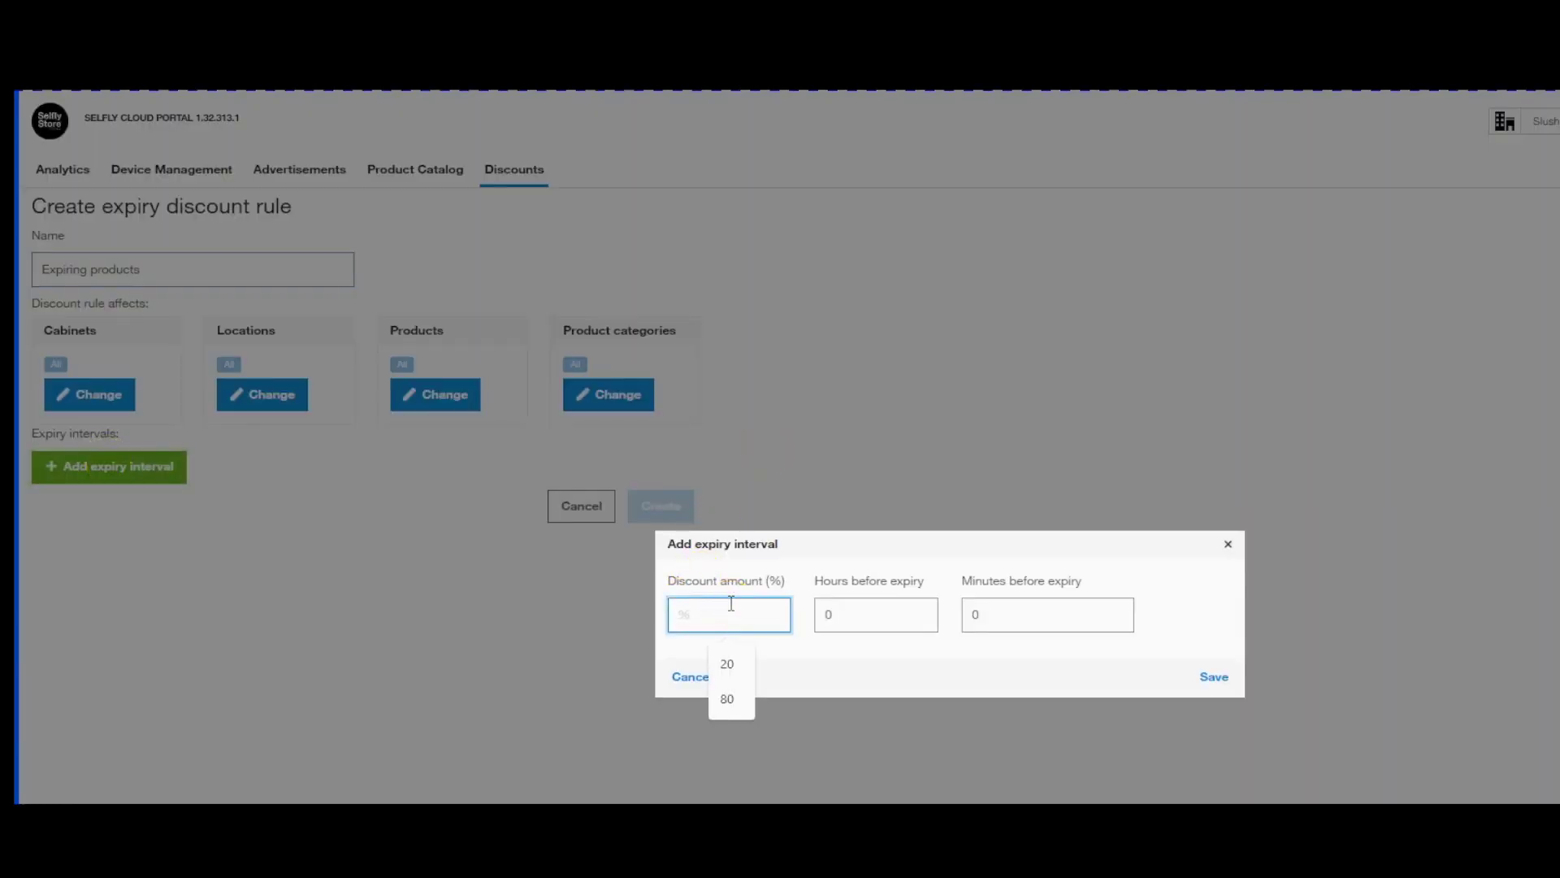
text(30)
key(Tab)
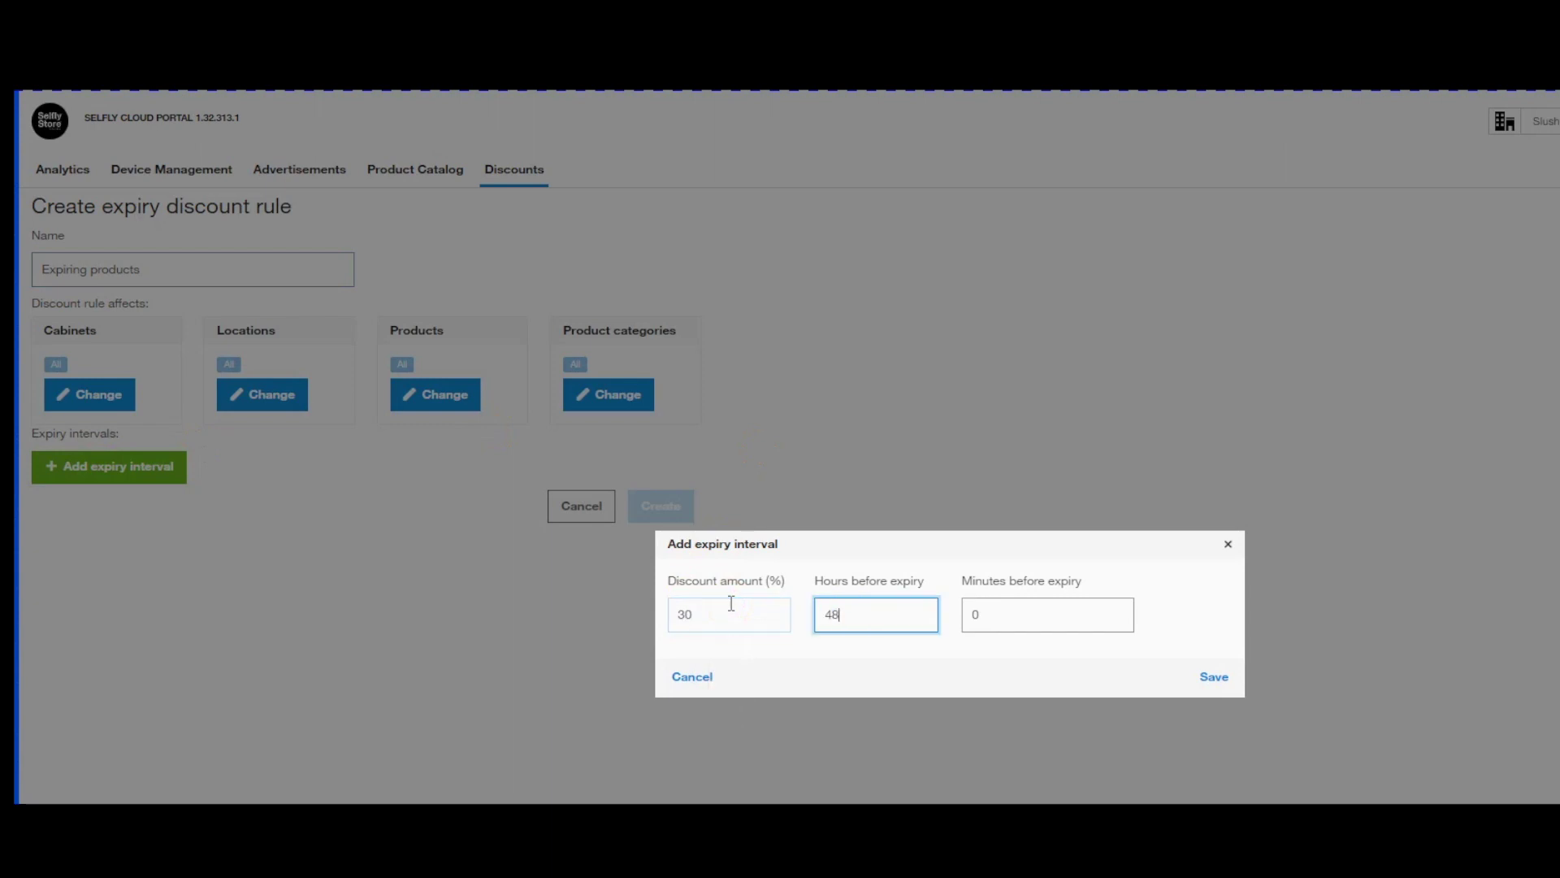
click(1214, 676)
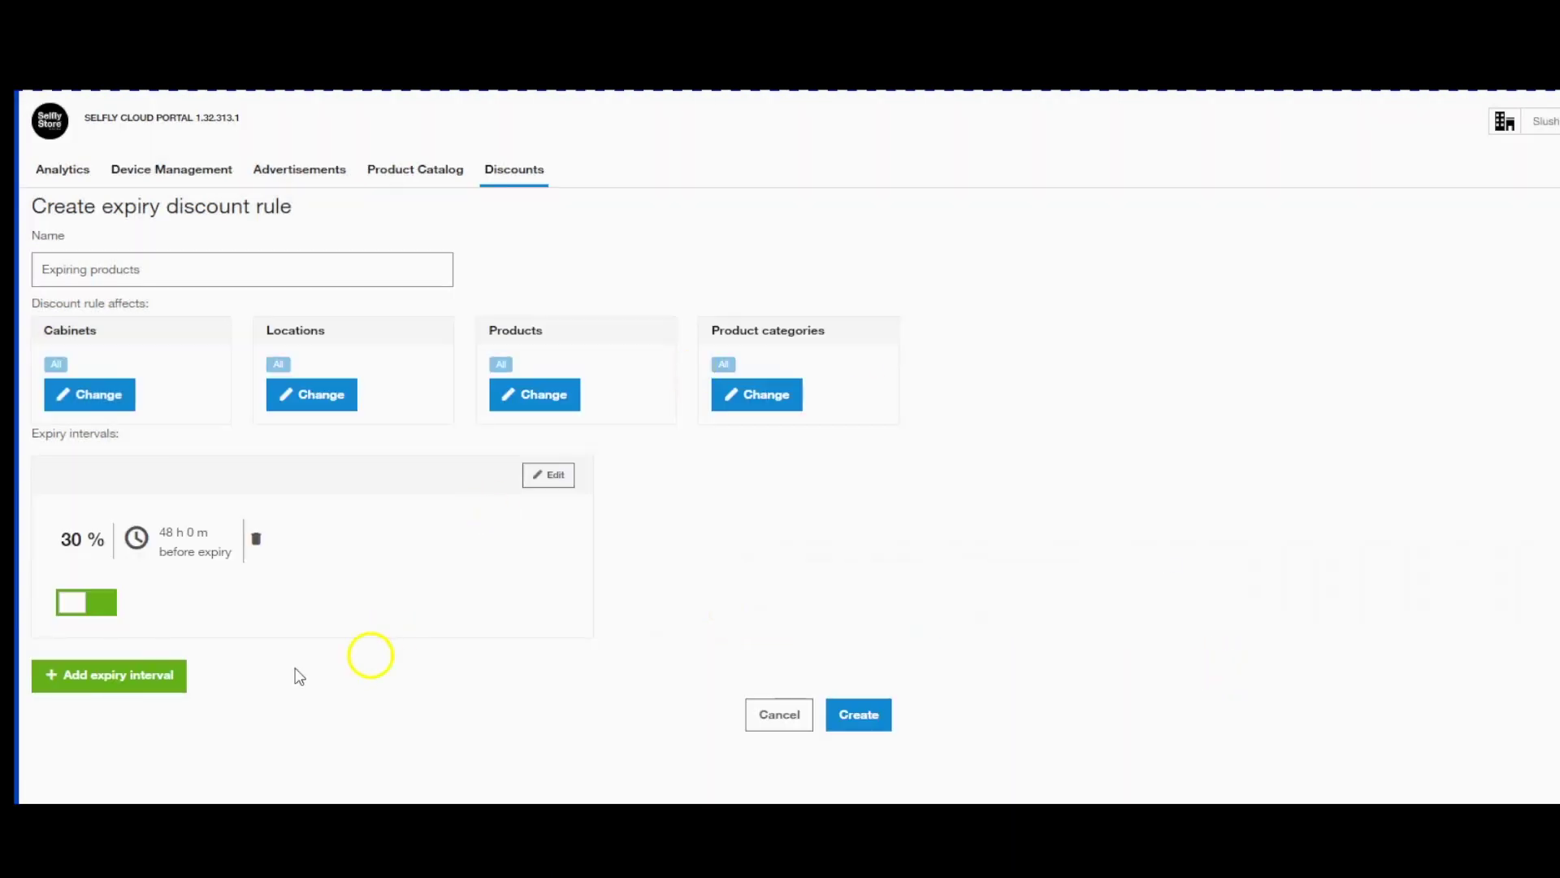
Add a second expiry interval of 50% off at 24 hours before expiry.
click(135, 686)
click(749, 625)
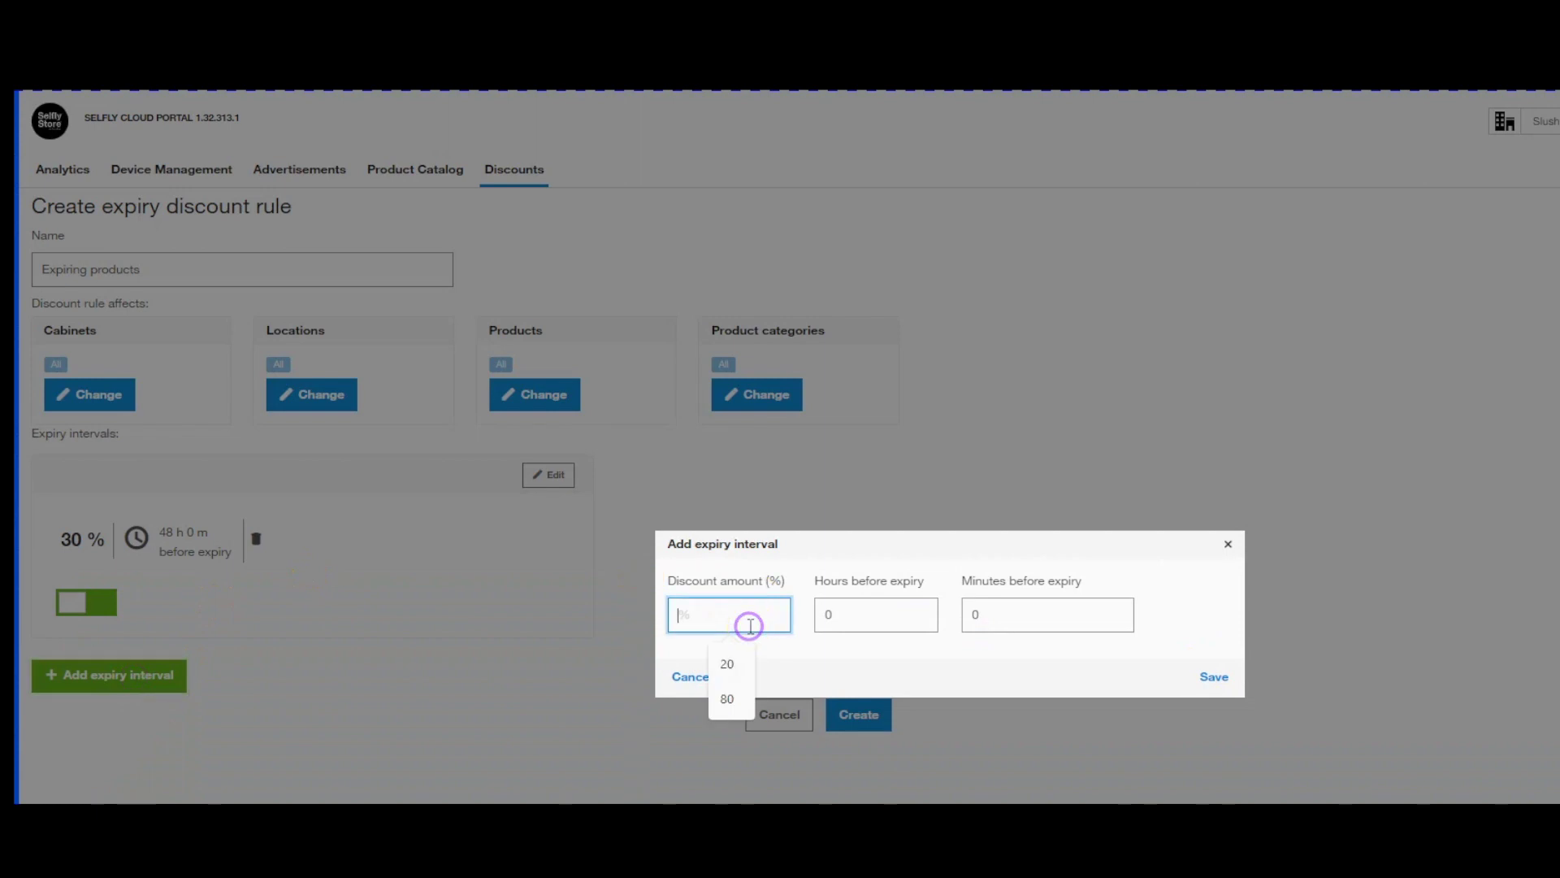
key(Tab)
text(24)
click(1214, 676)
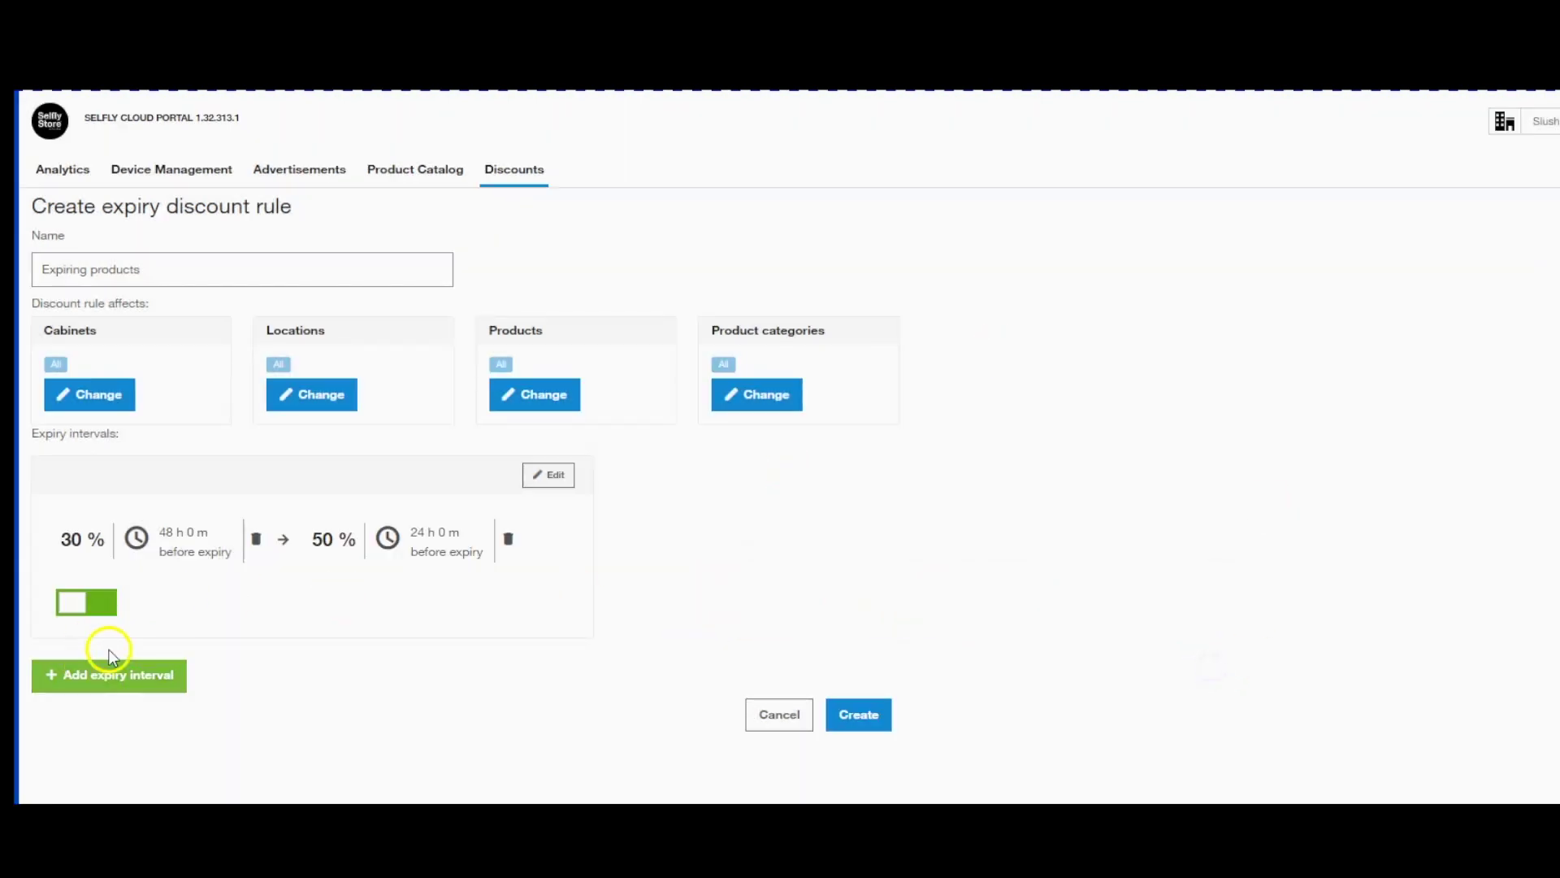
Apply the rule to Cheese roll and Fruit salad and create it.
click(528, 399)
click(726, 455)
click(963, 405)
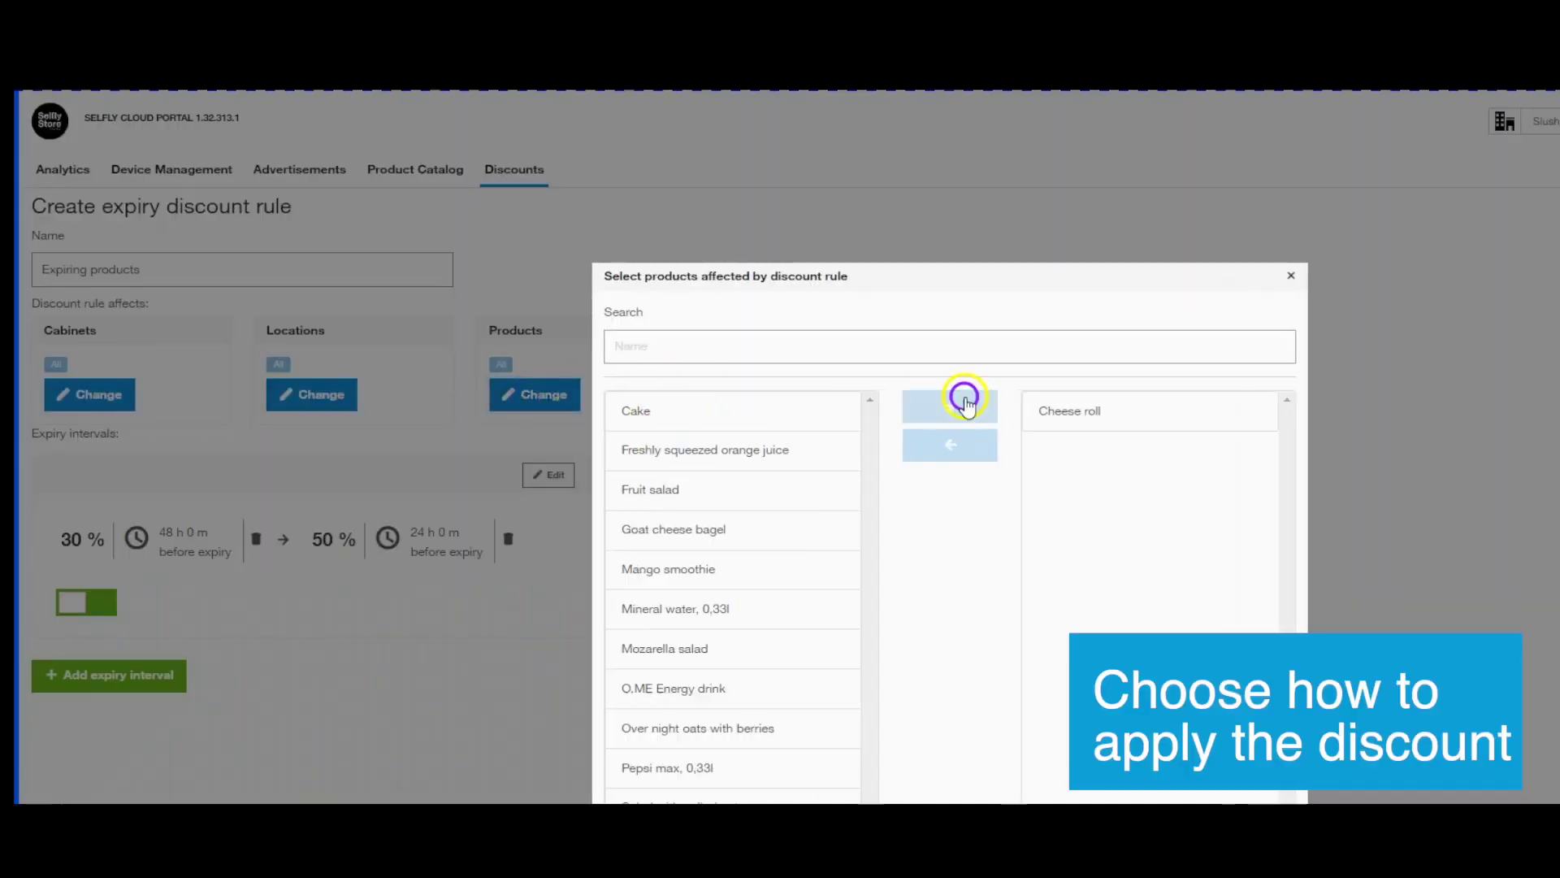
click(721, 498)
click(934, 408)
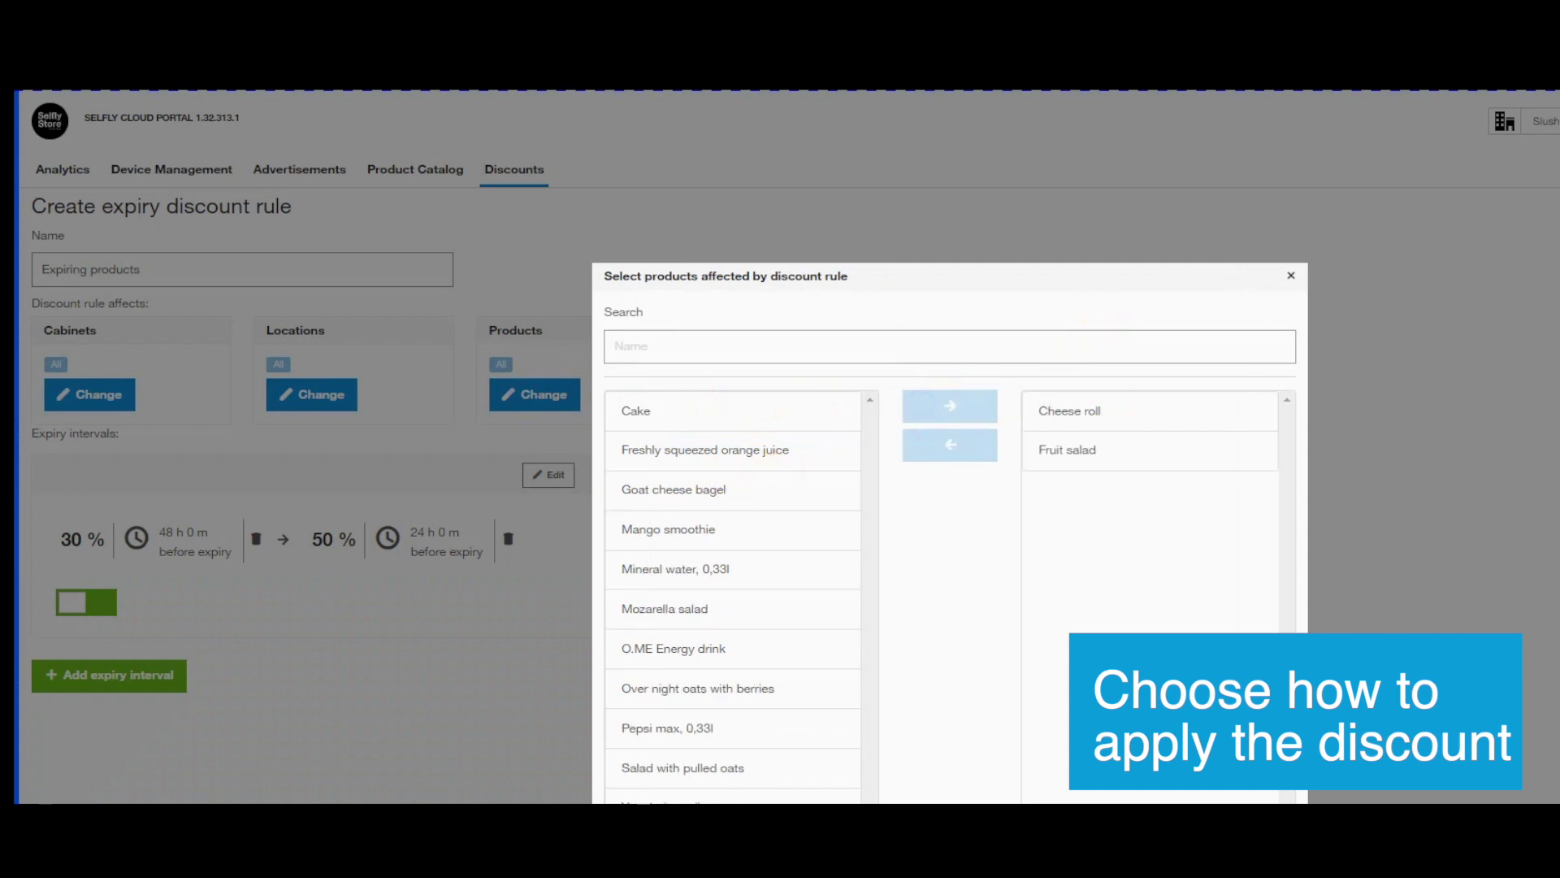
key(Escape)
click(858, 720)
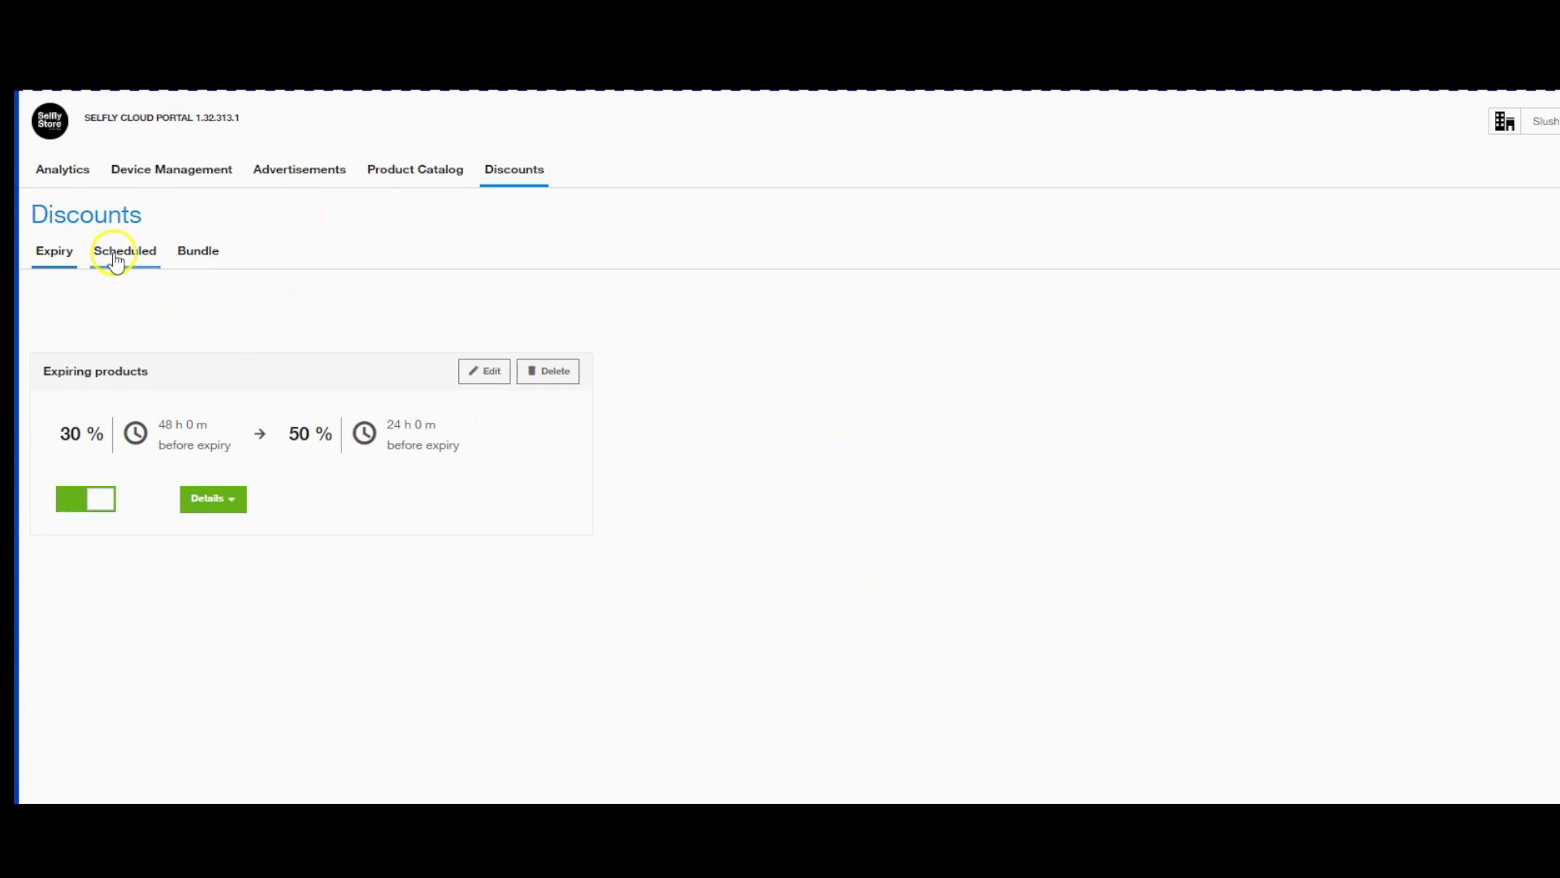
Start a new scheduled discount rule named 'Weekend Deals'.
click(114, 253)
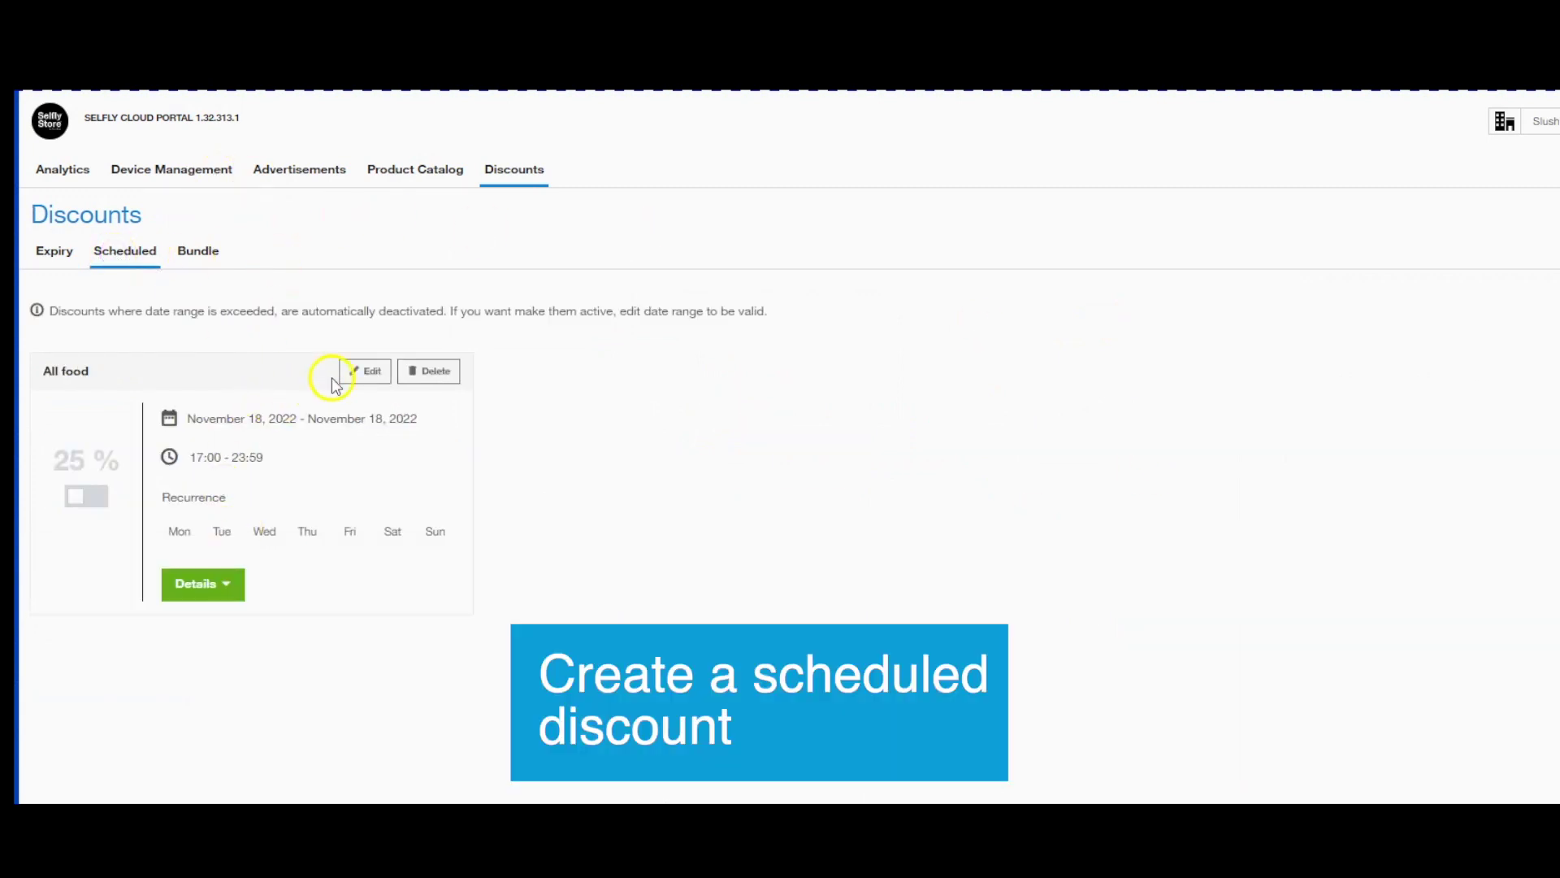
click(1552, 289)
click(162, 272)
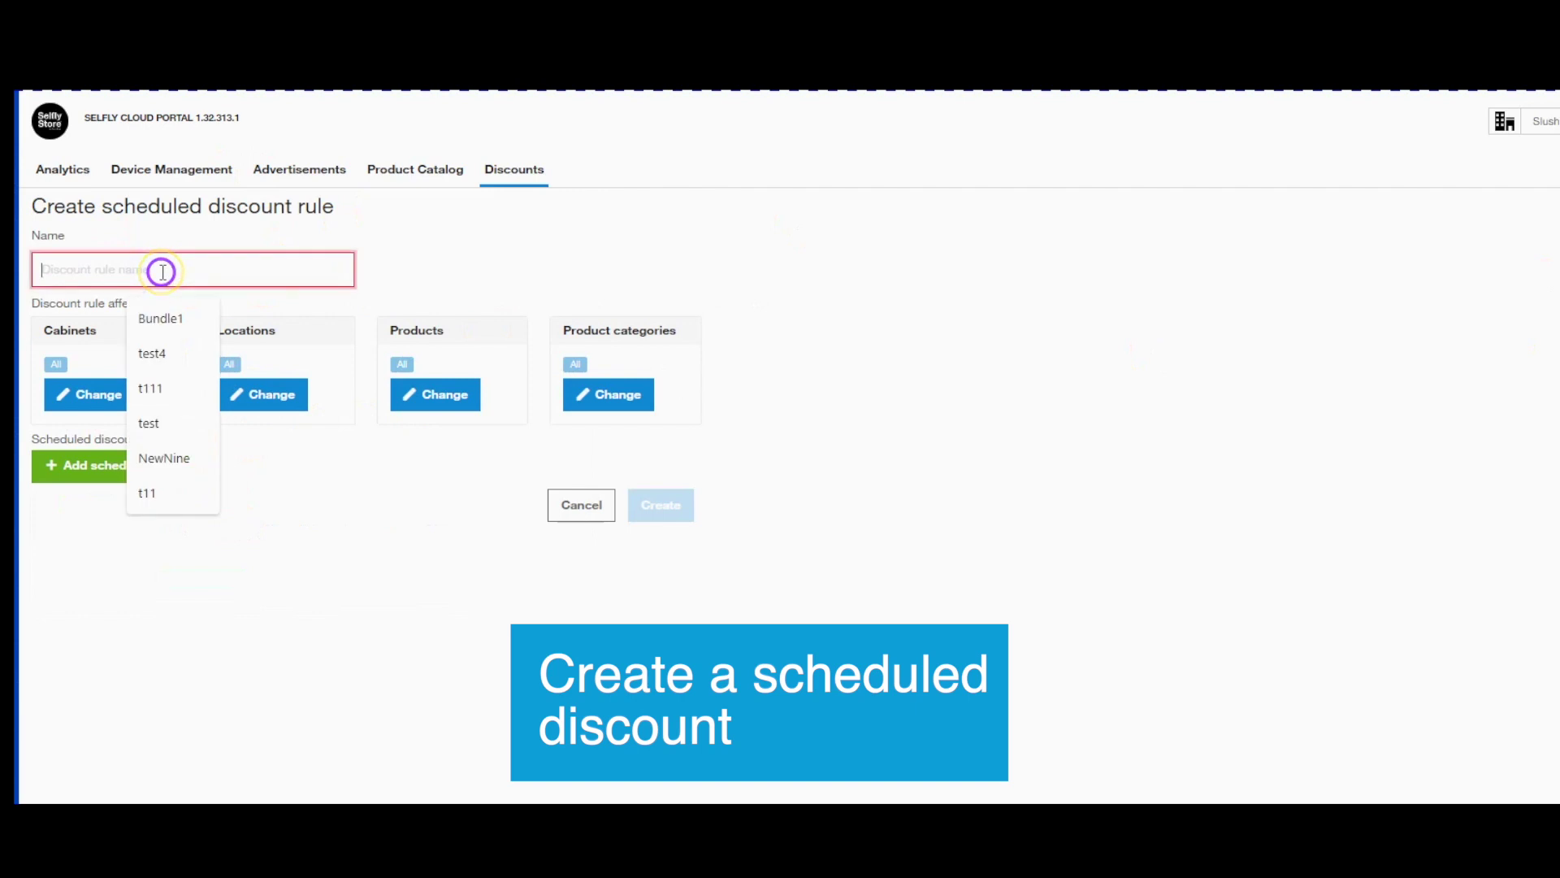
text(Weekend Deals)
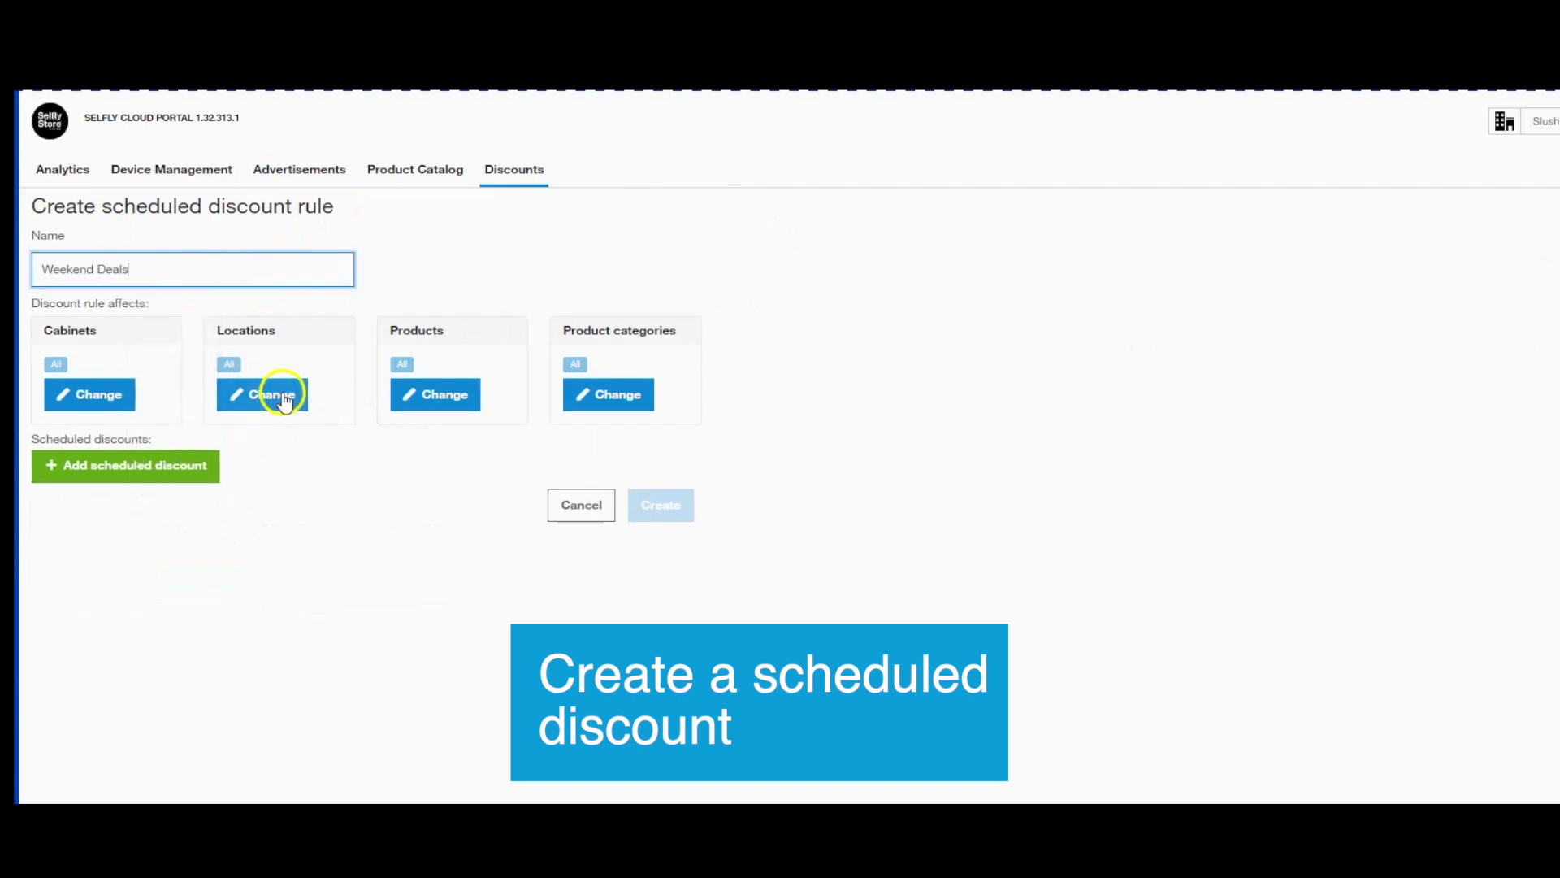
Add a 20% period for 13–28 February 2023 on Saturdays and Sundays from 00:00.
click(101, 457)
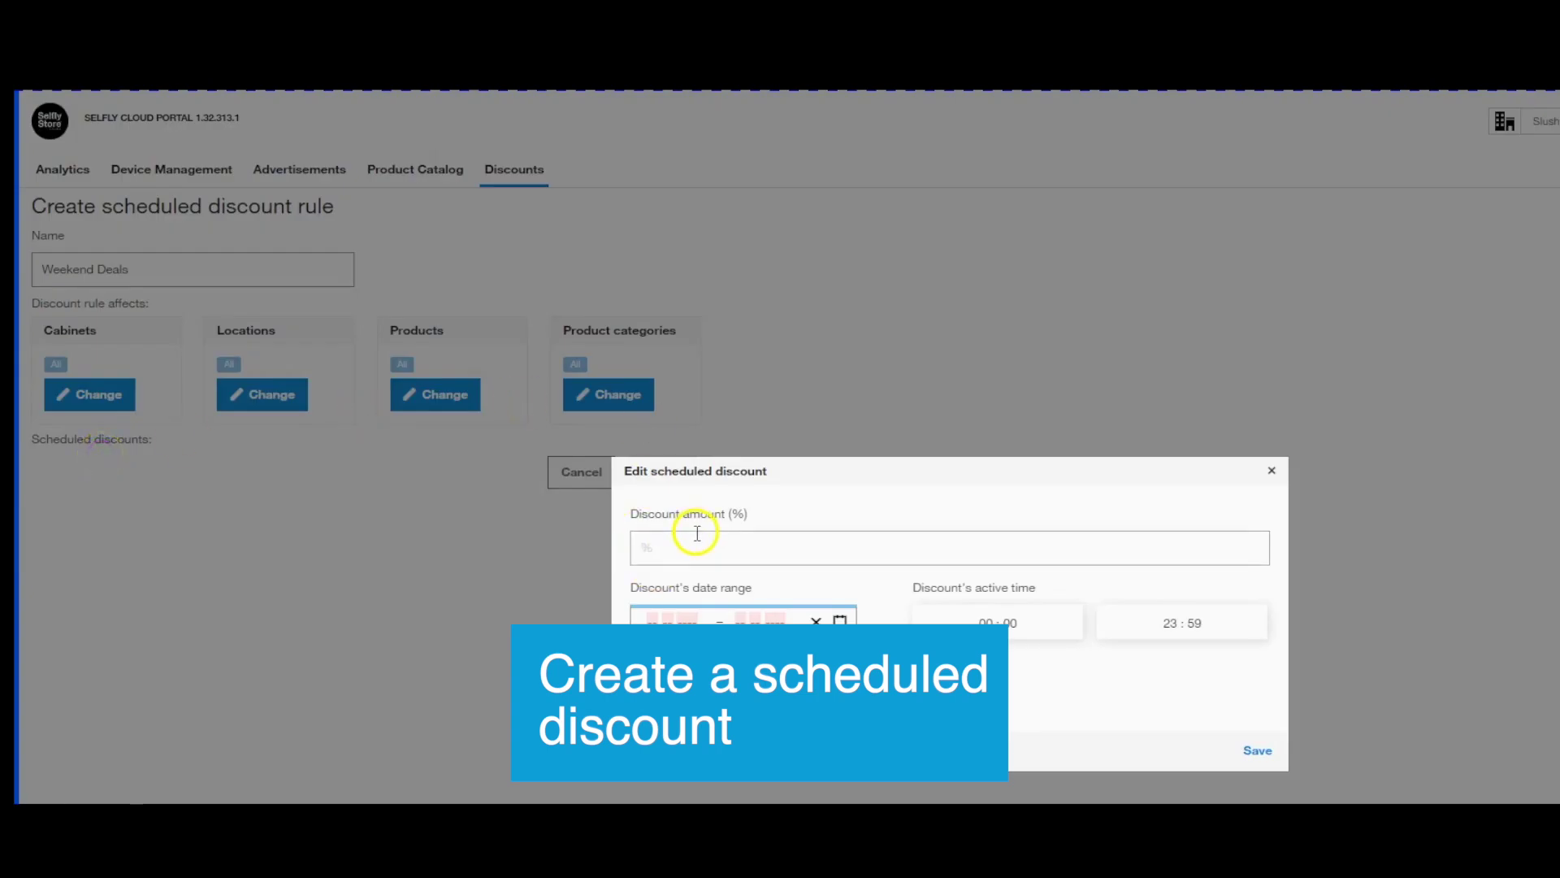
click(696, 533)
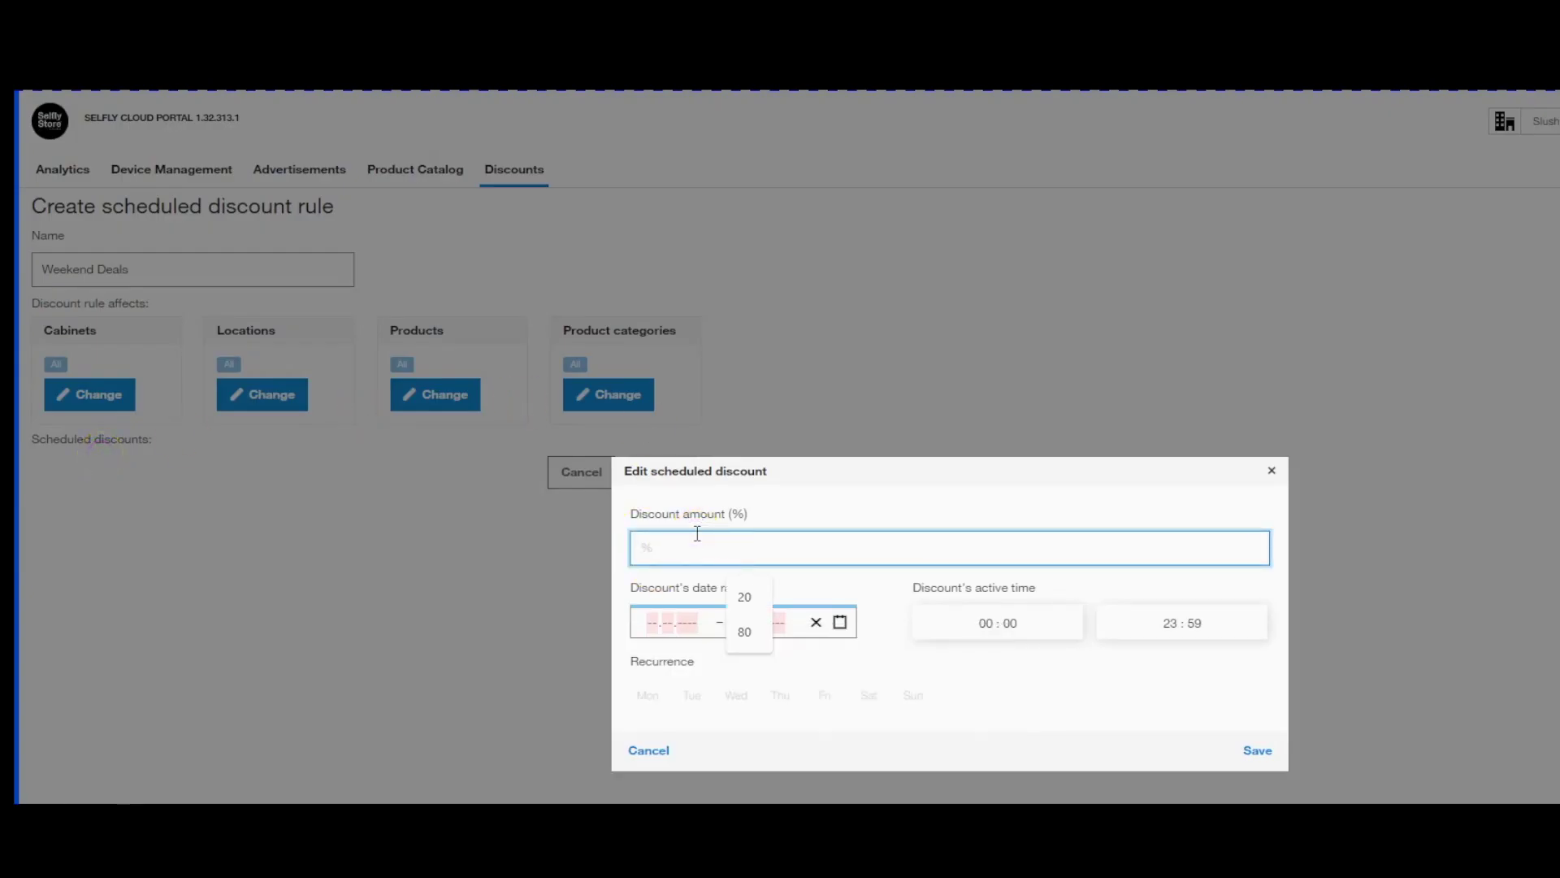
text(20)
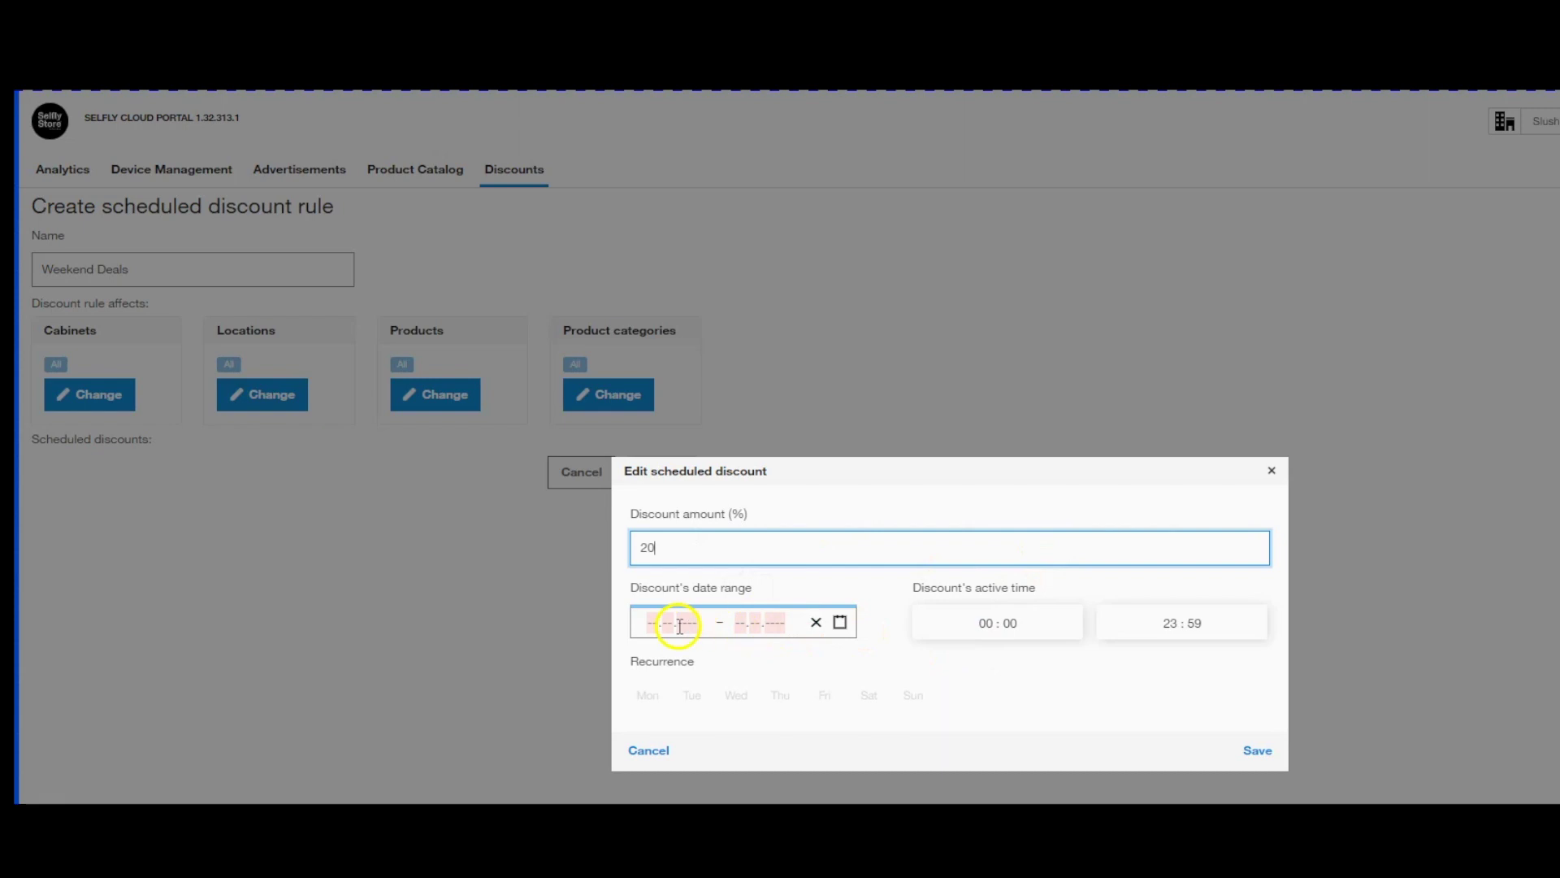
click(707, 631)
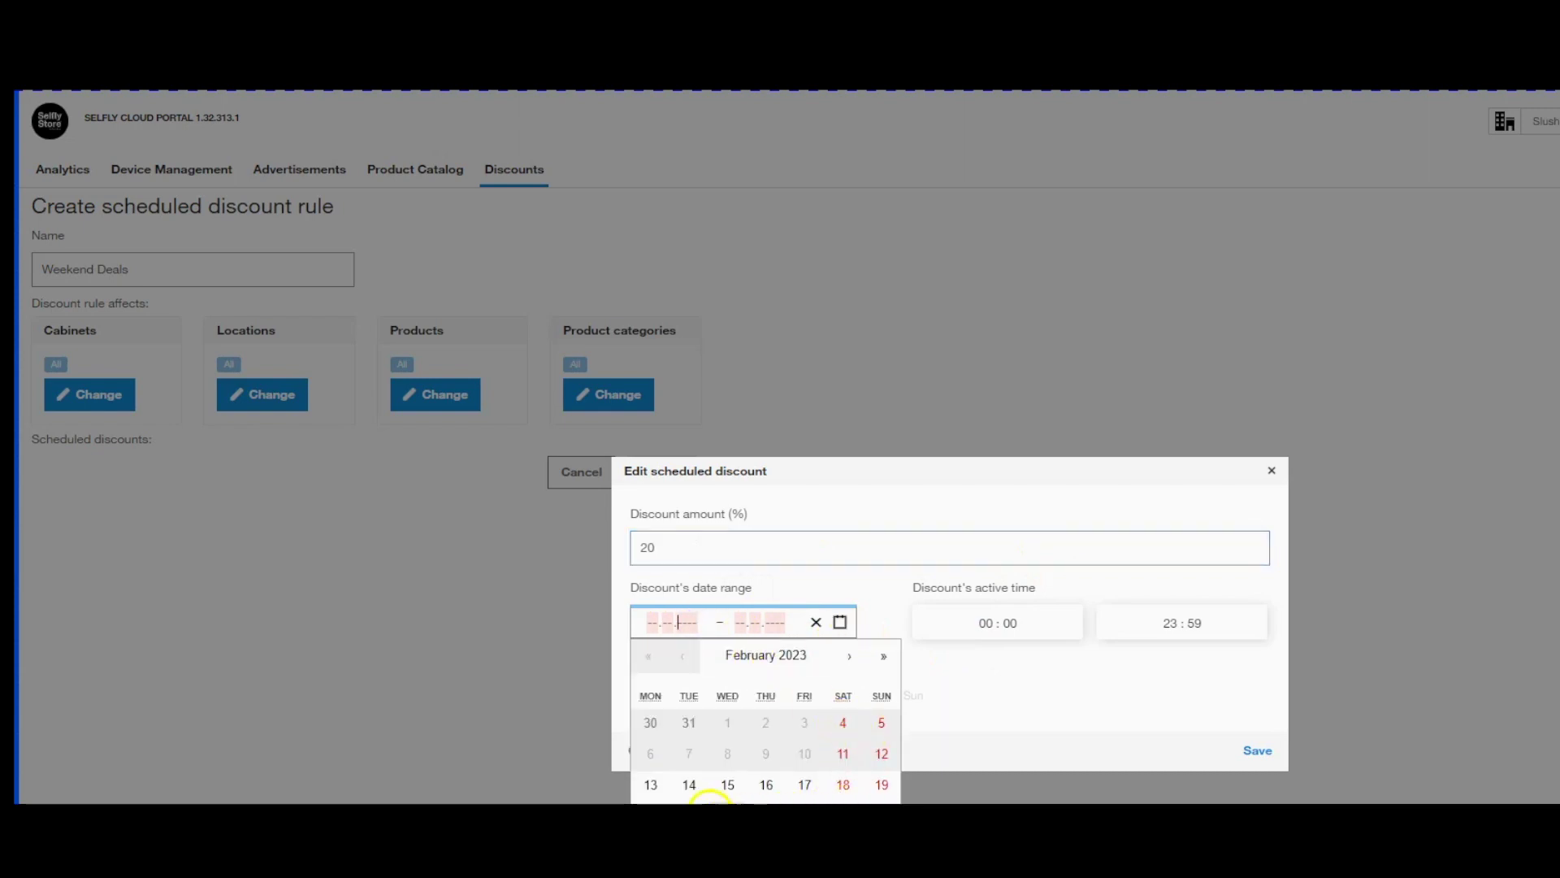
click(650, 784)
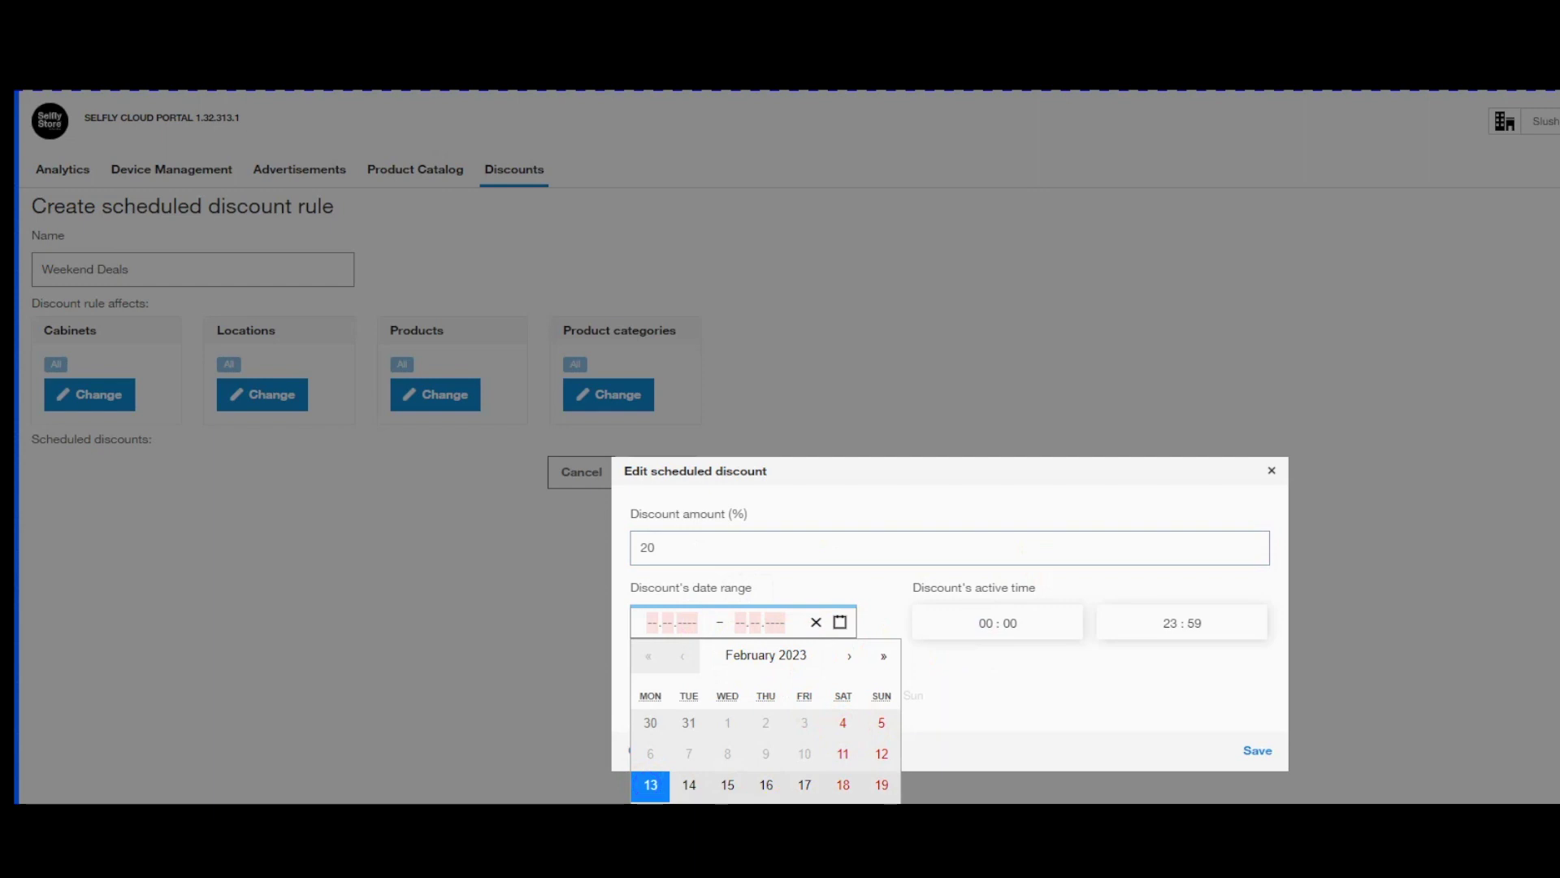
click(689, 846)
click(992, 626)
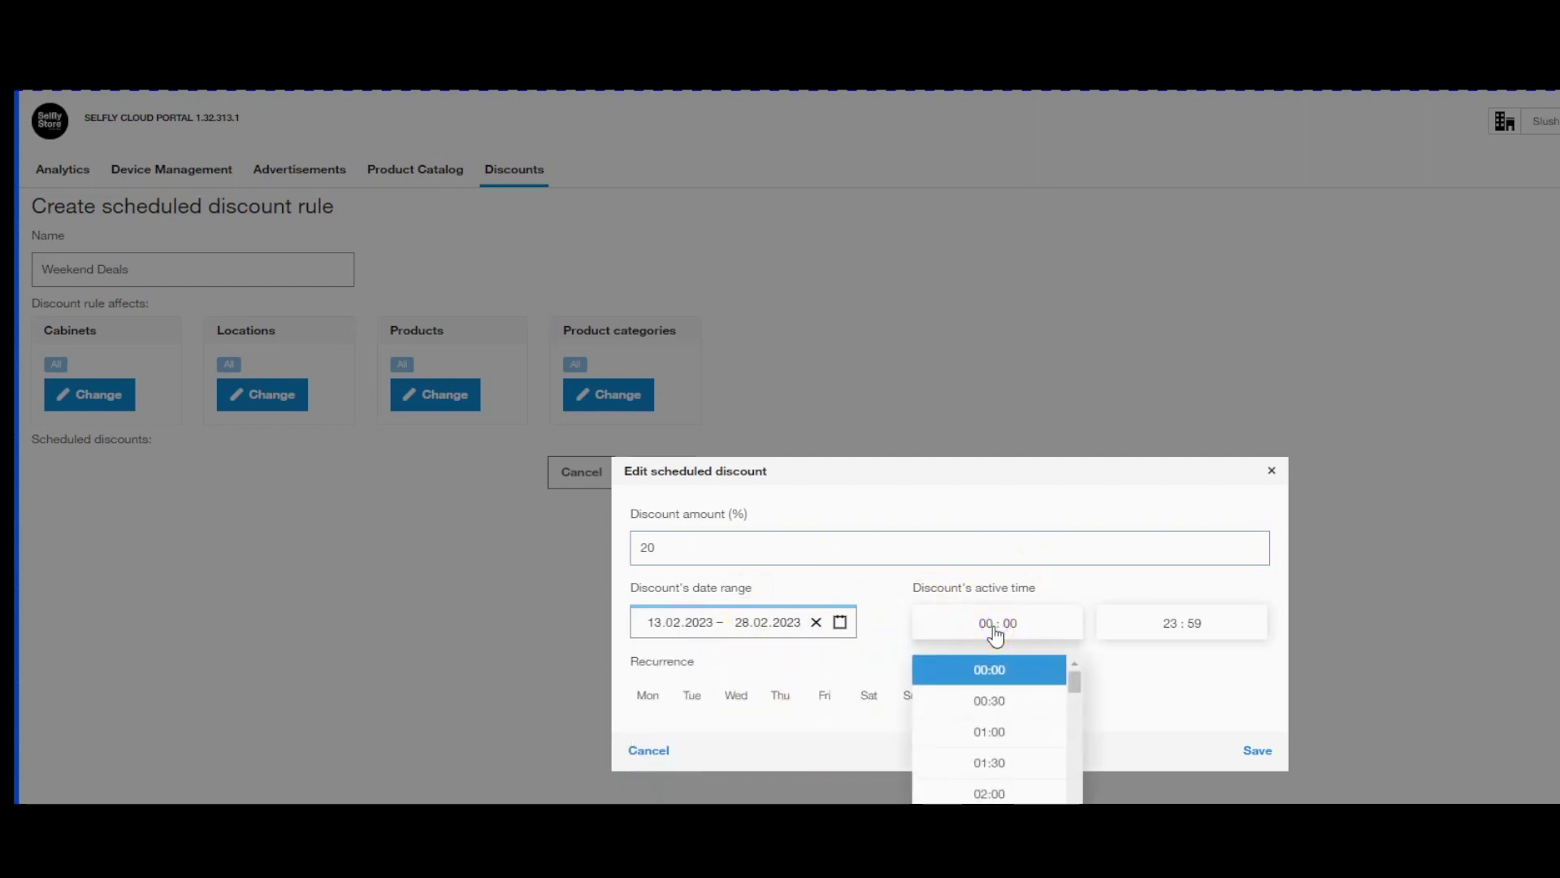
click(1182, 700)
click(869, 695)
click(914, 695)
click(1261, 749)
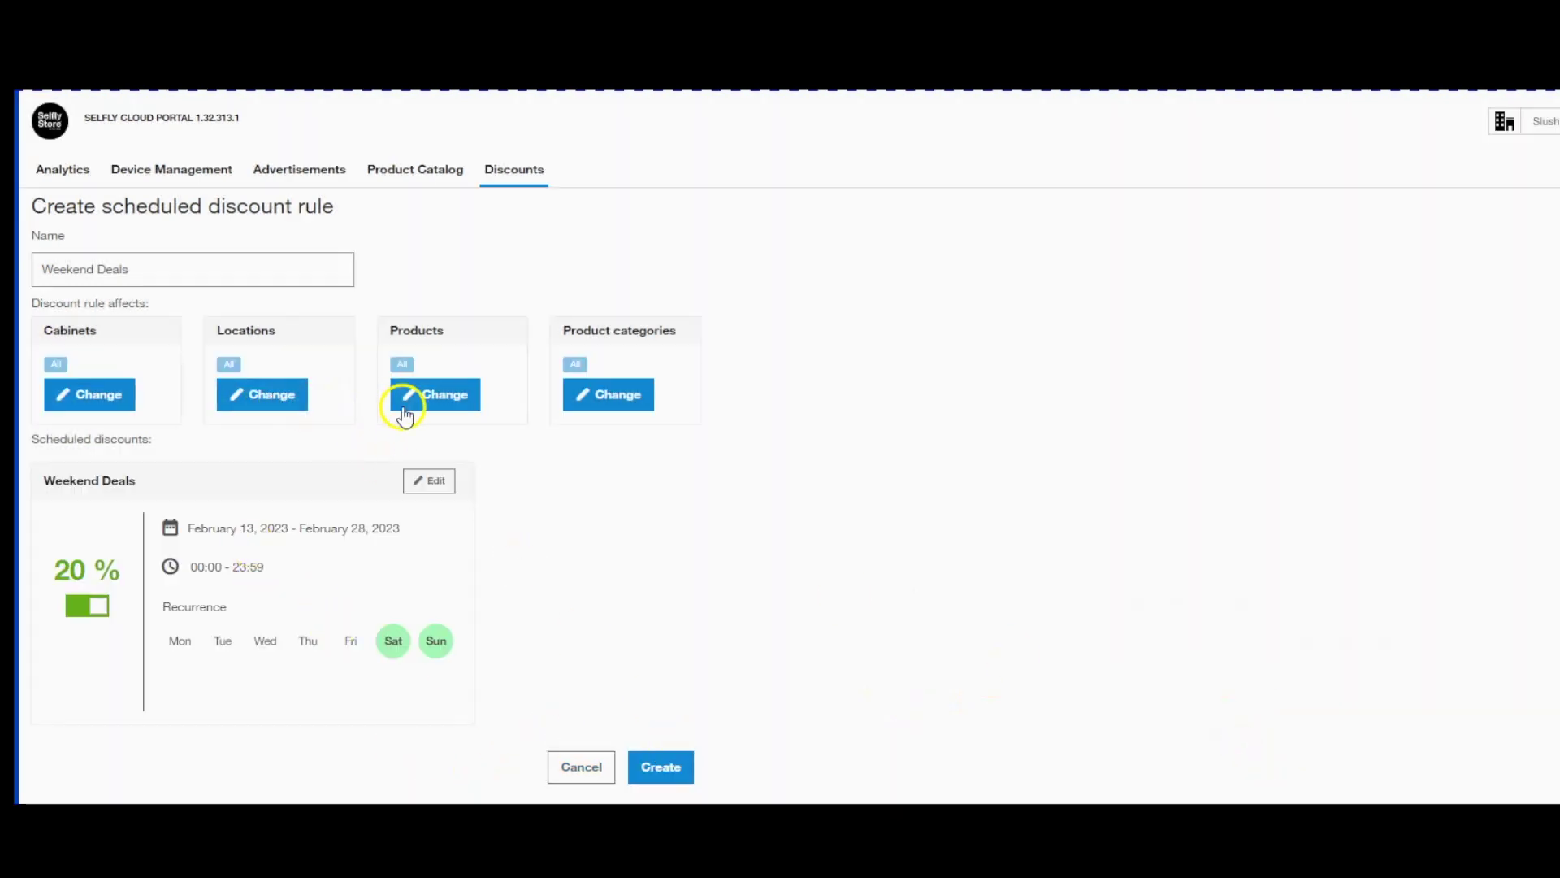
Restrict the rule to the Bagels and Beverages categories and create it.
click(615, 397)
click(772, 406)
click(951, 406)
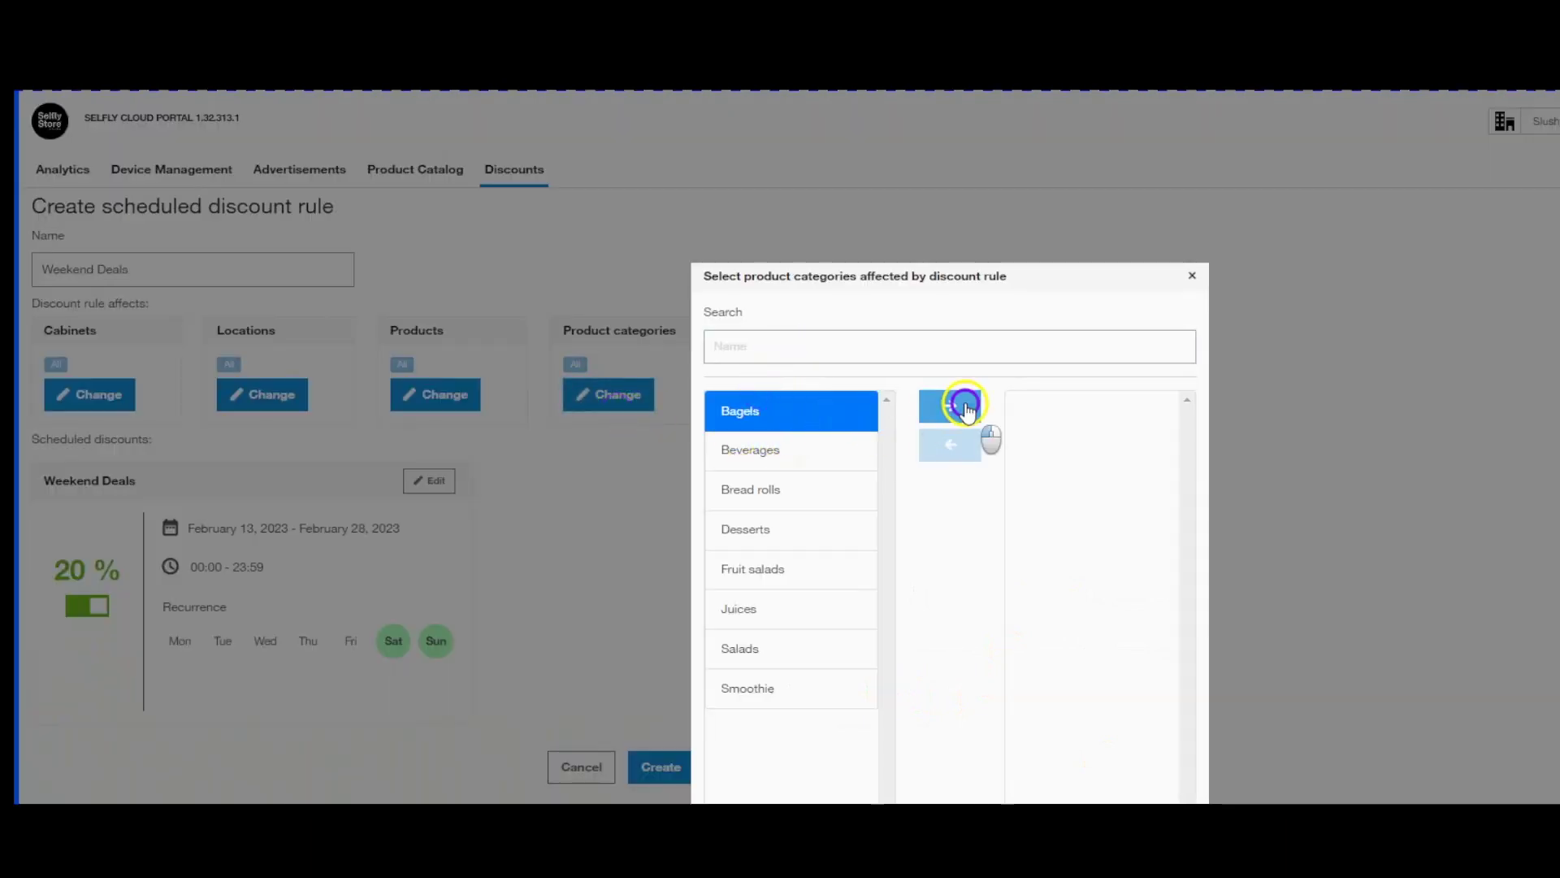
click(786, 414)
click(946, 406)
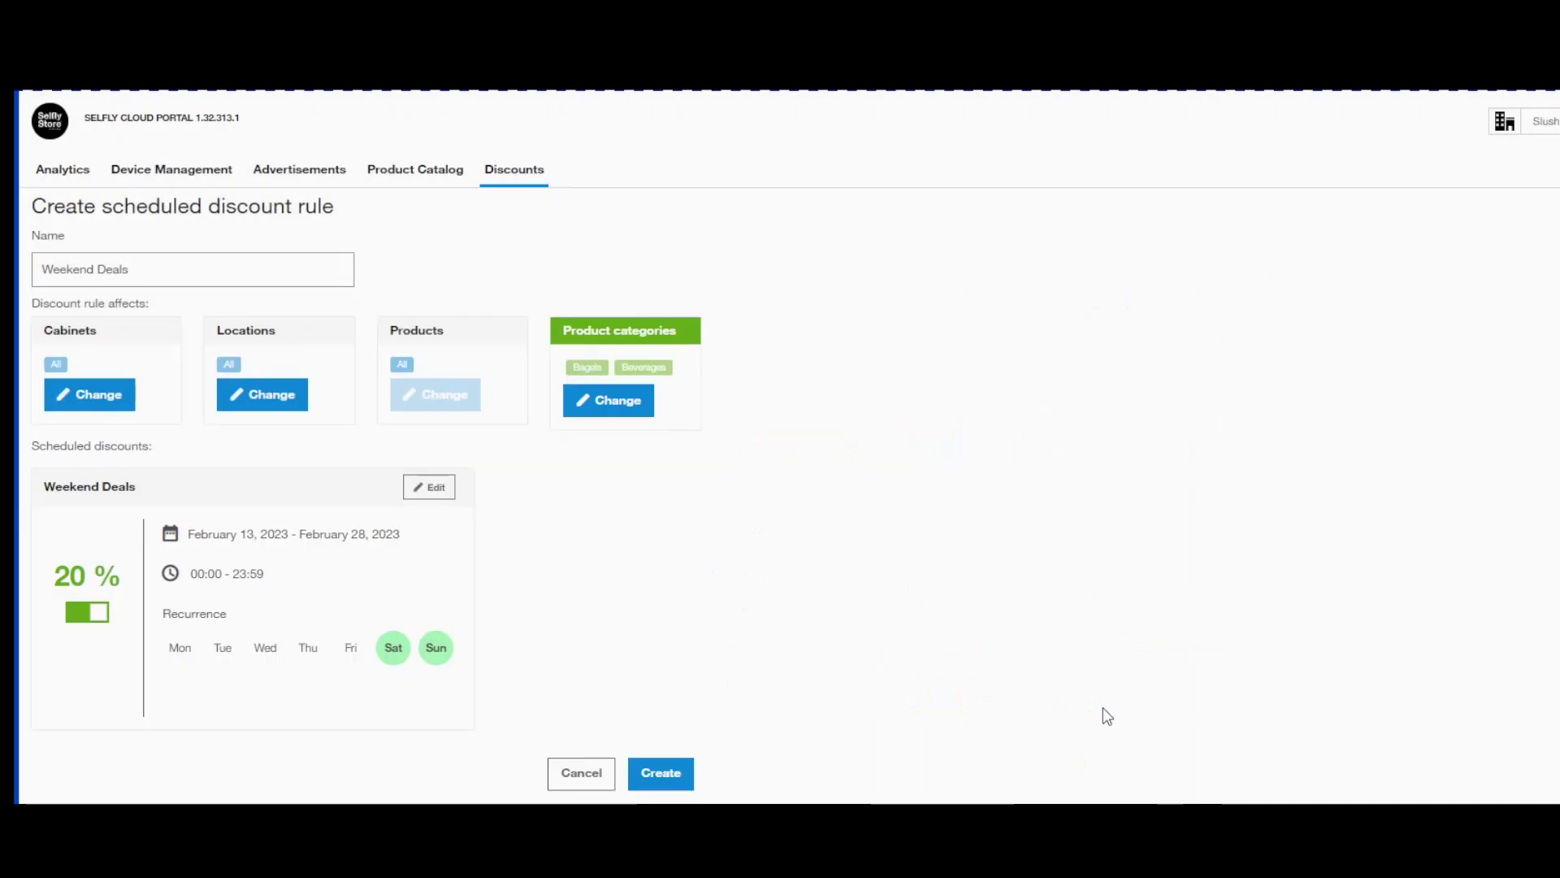
click(676, 770)
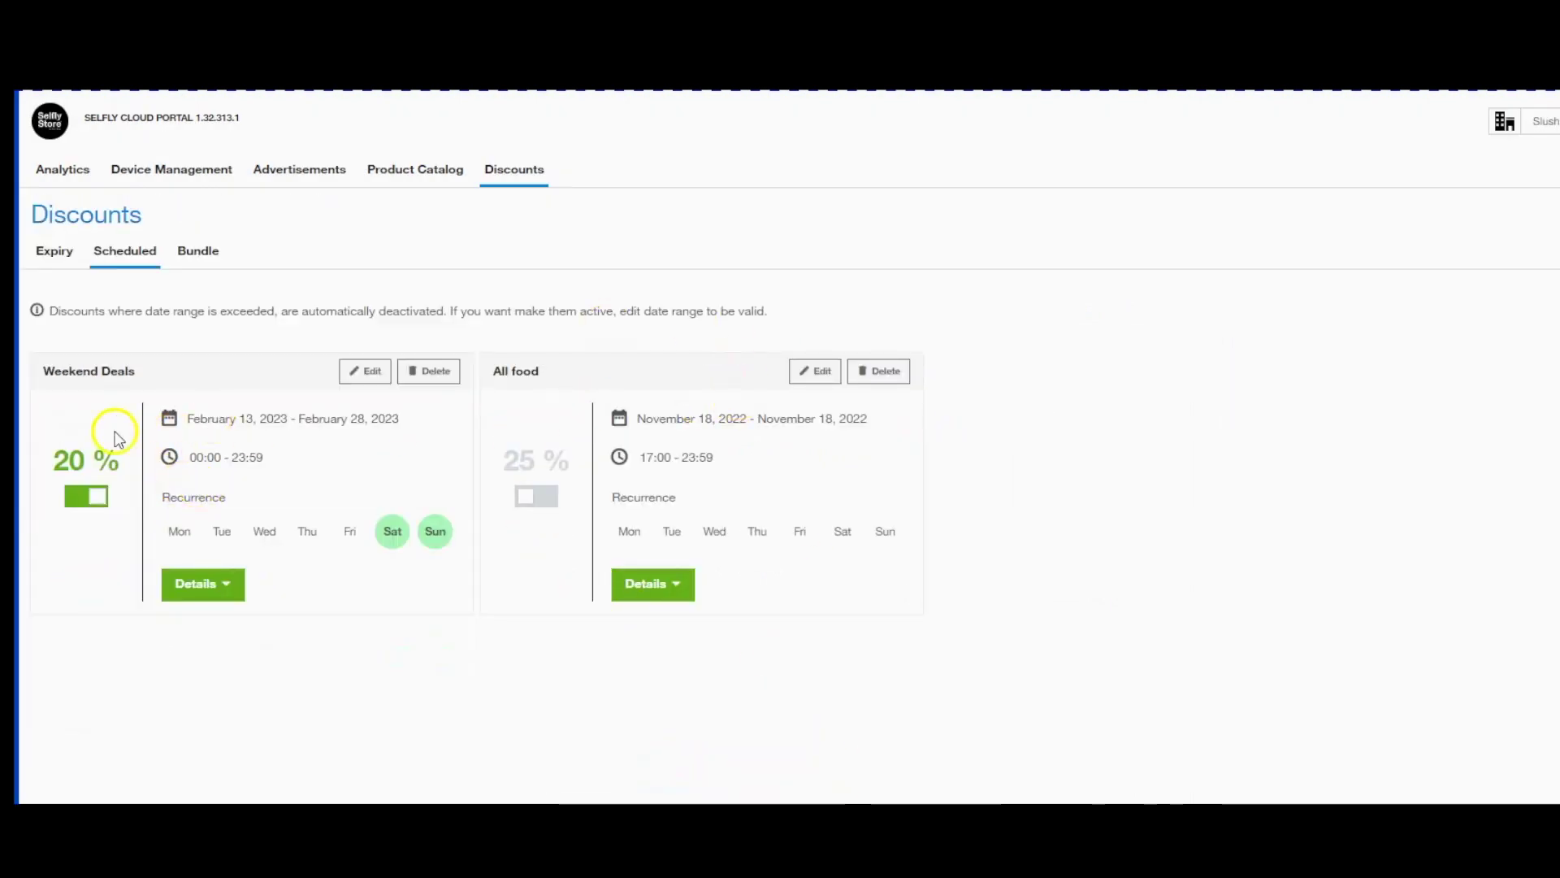
Start a new bundle discount rule named 'Cake and juice'.
click(200, 252)
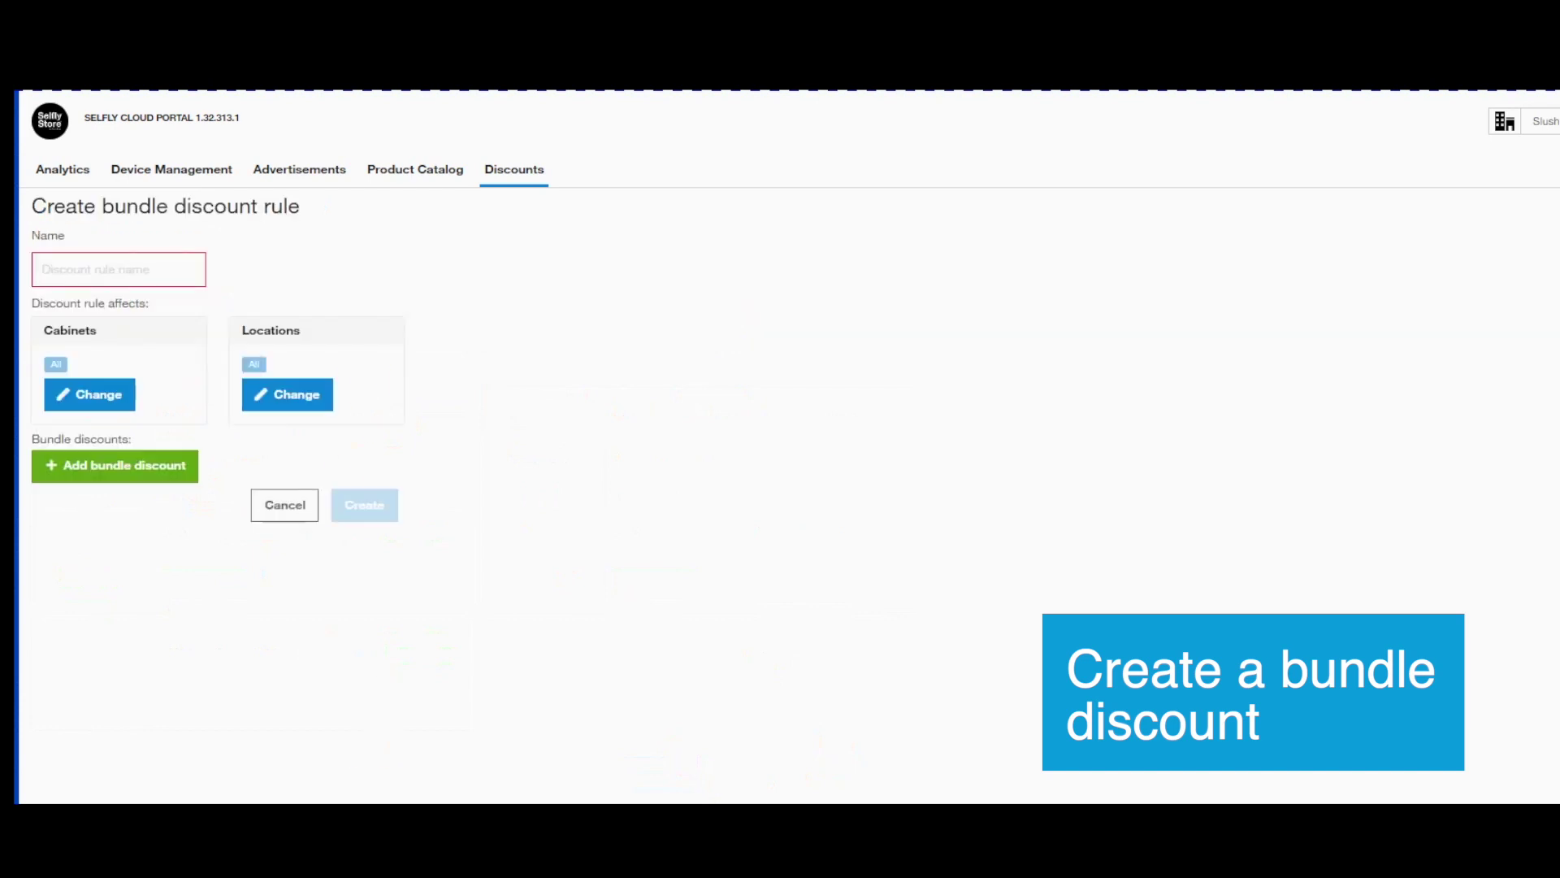
click(72, 412)
click(110, 275)
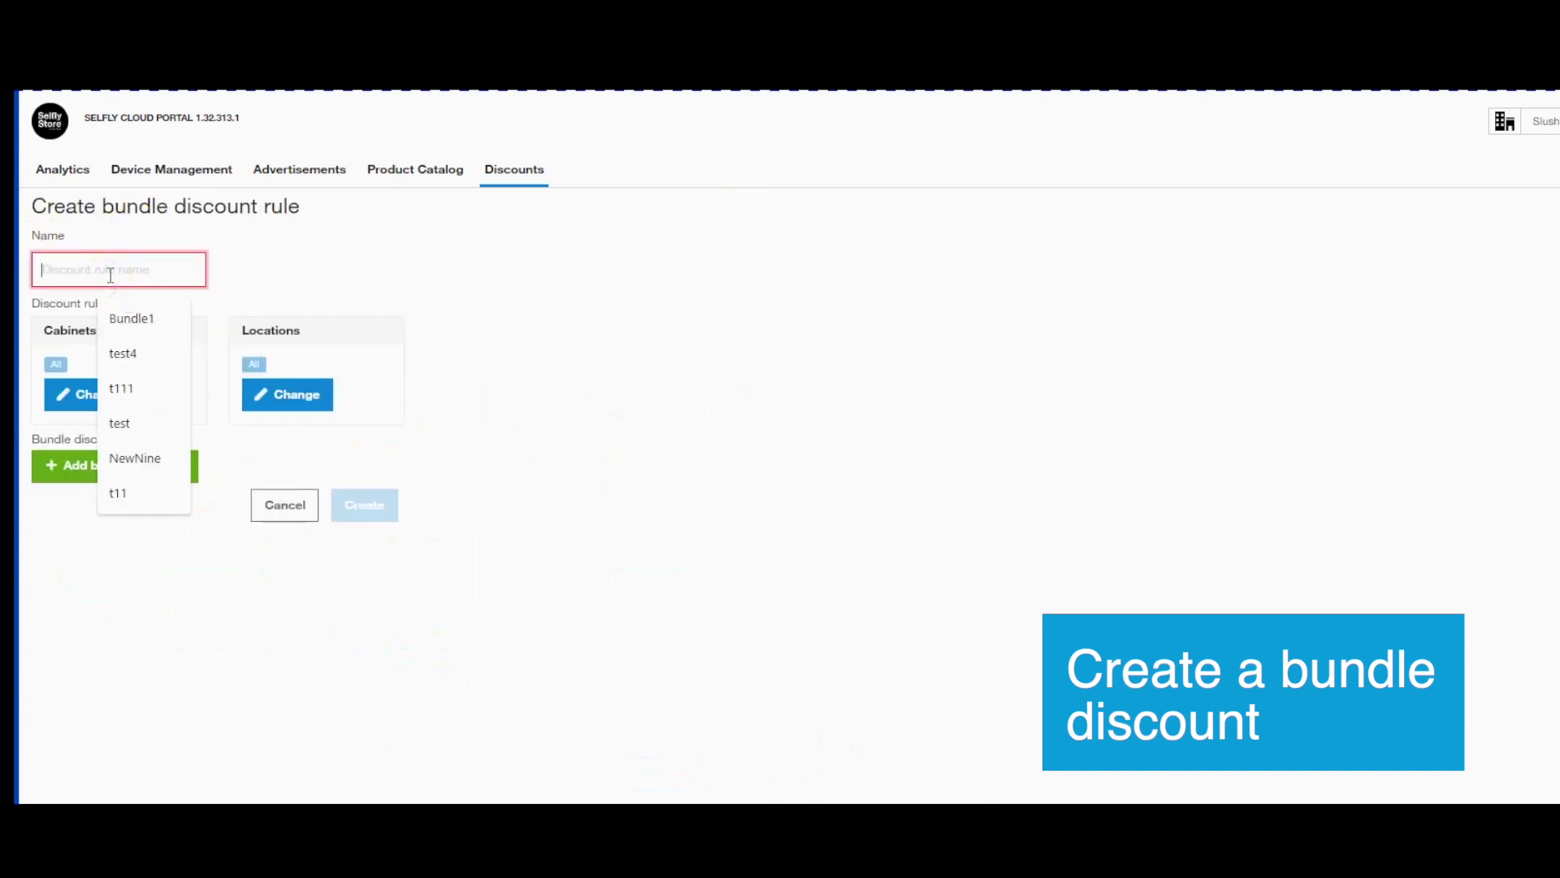
text(Cake and)
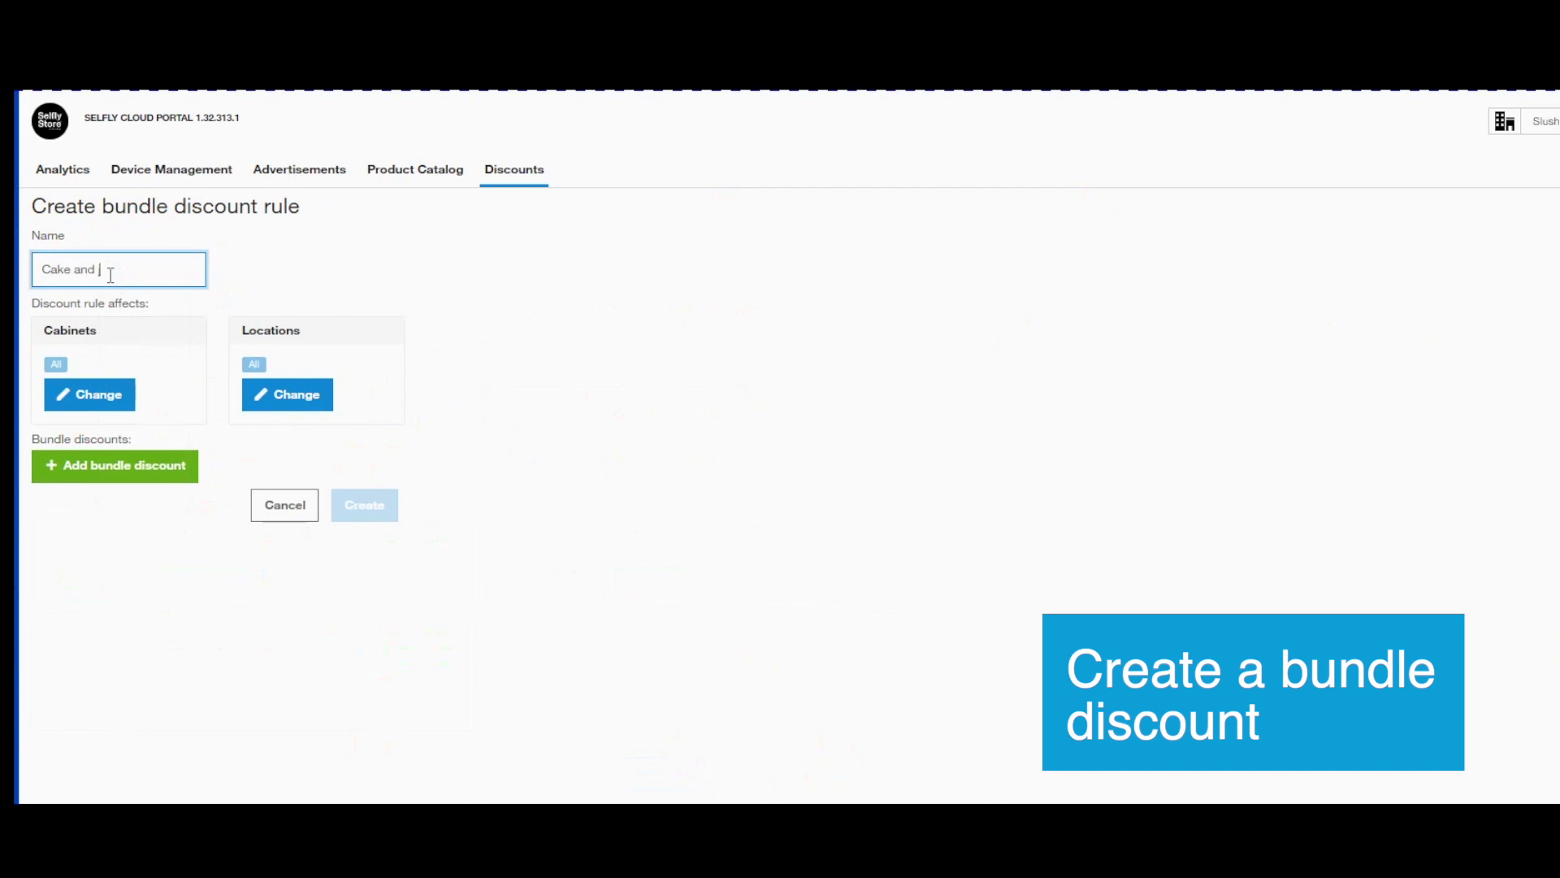
Add a bundle of Cake with freshly squeezed orange juice.
click(84, 465)
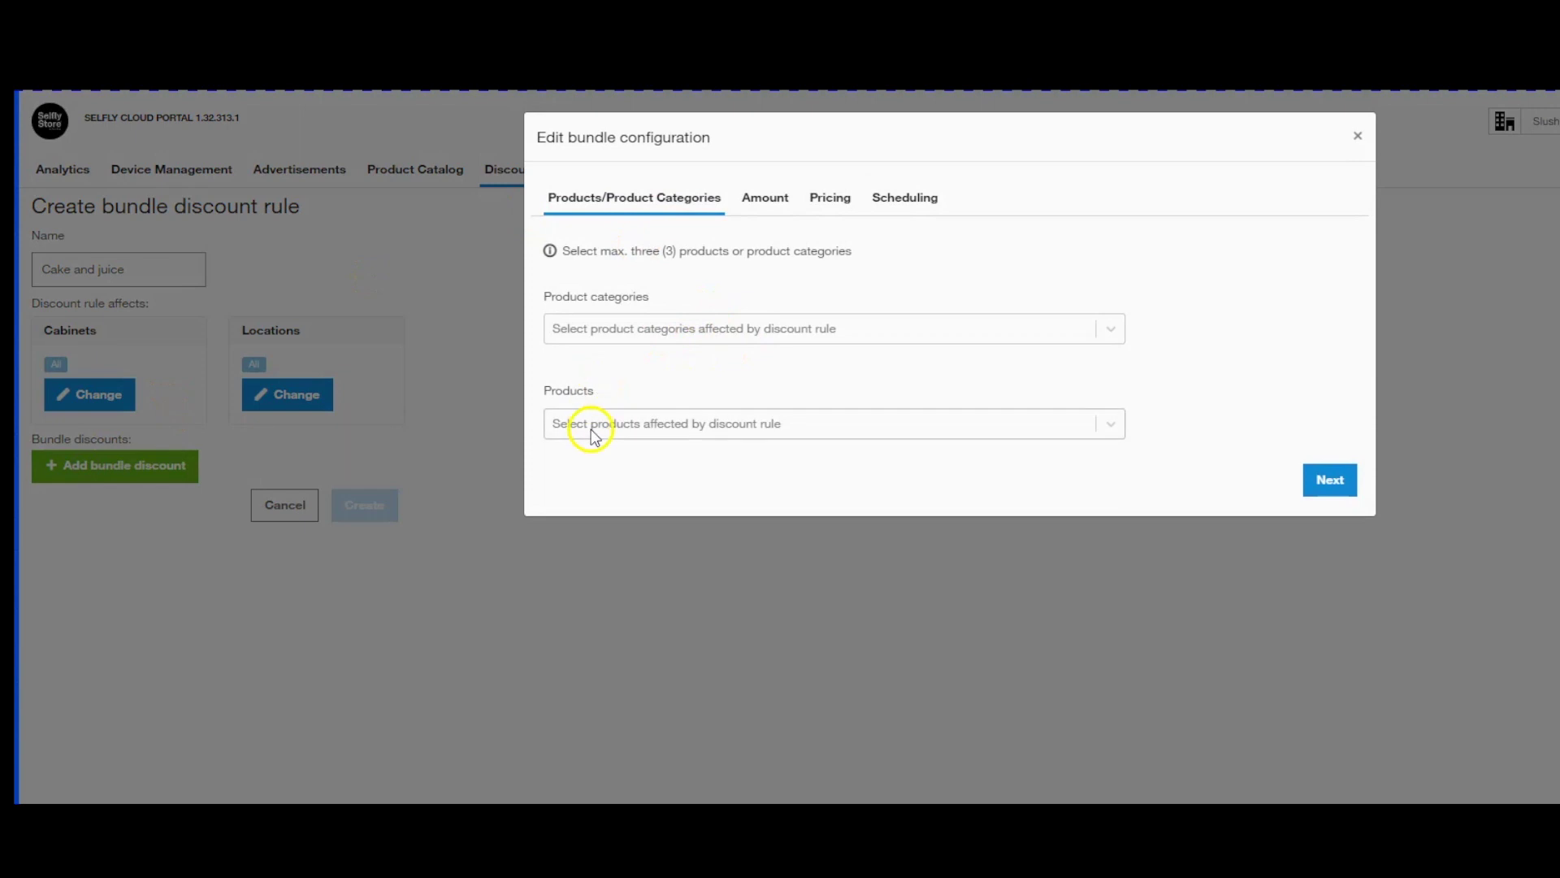
click(592, 431)
click(588, 456)
click(709, 424)
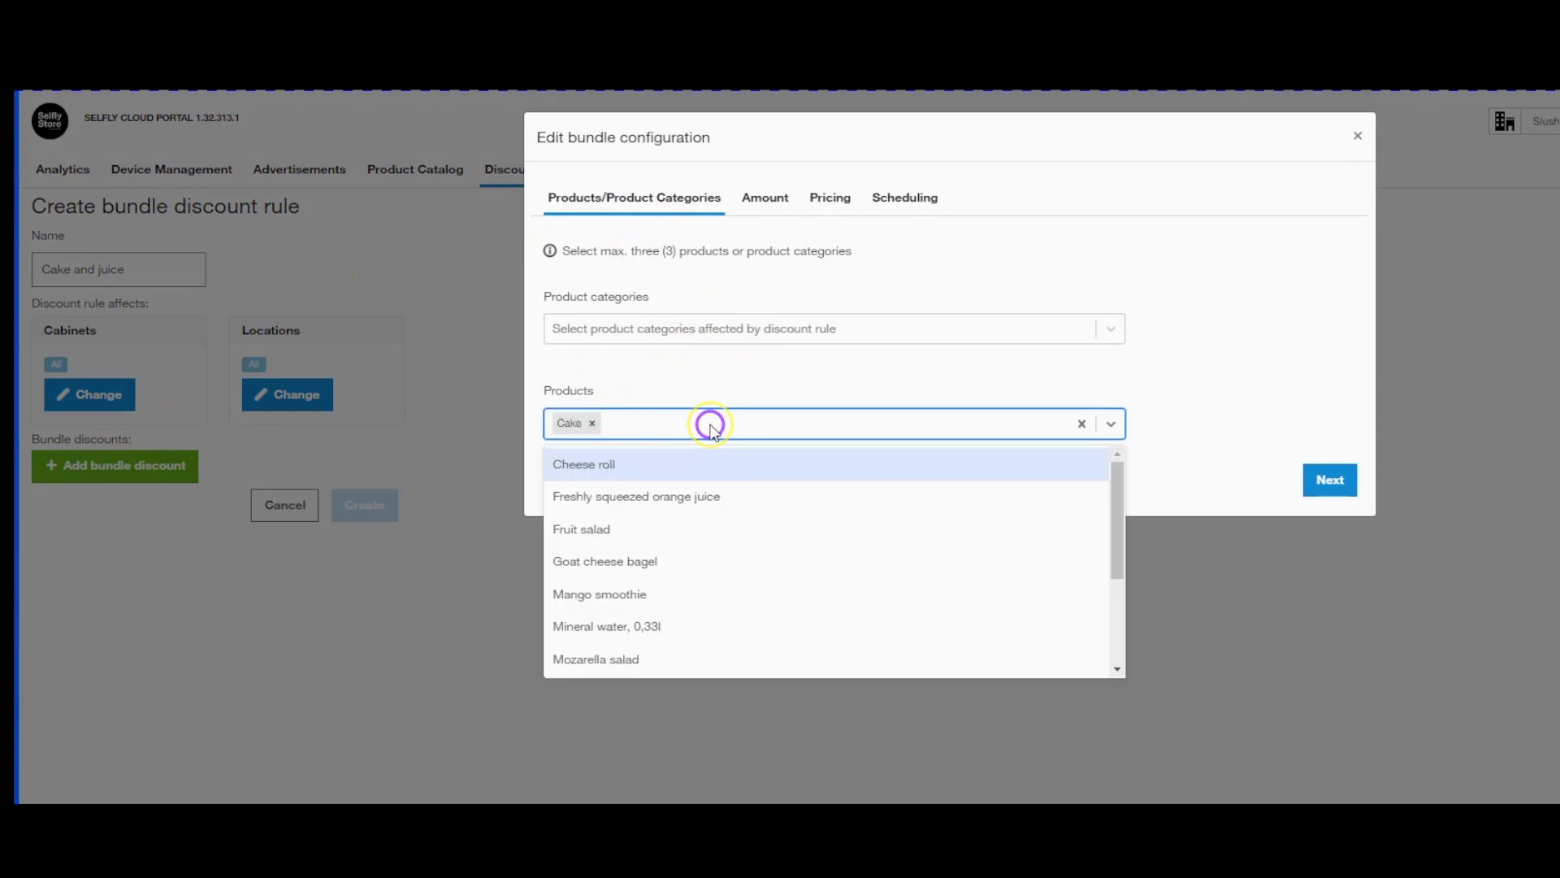
text(jui)
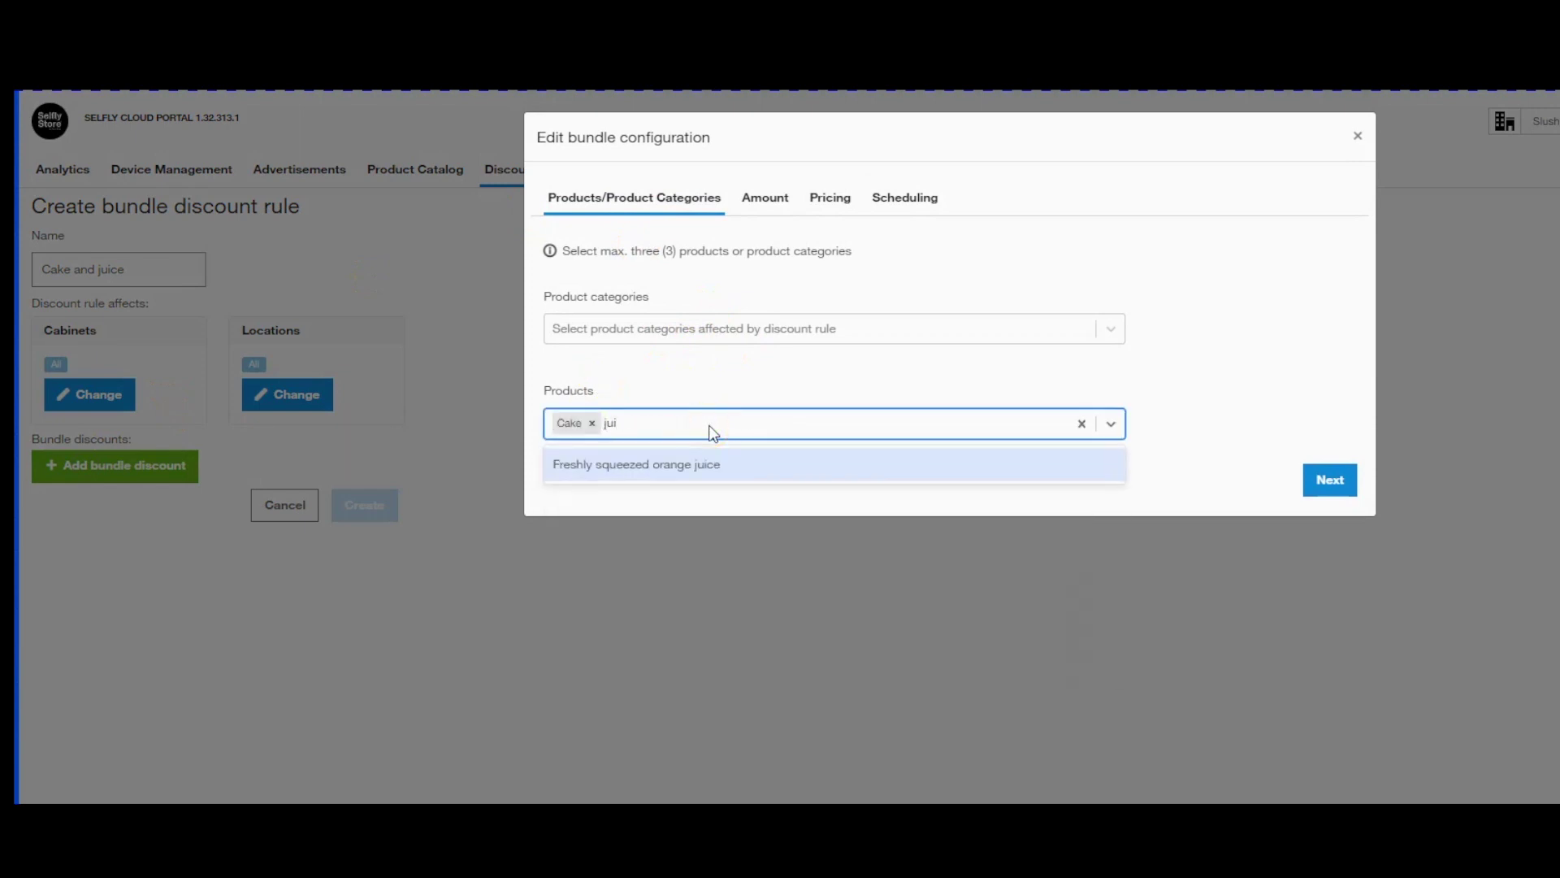
click(713, 493)
click(729, 435)
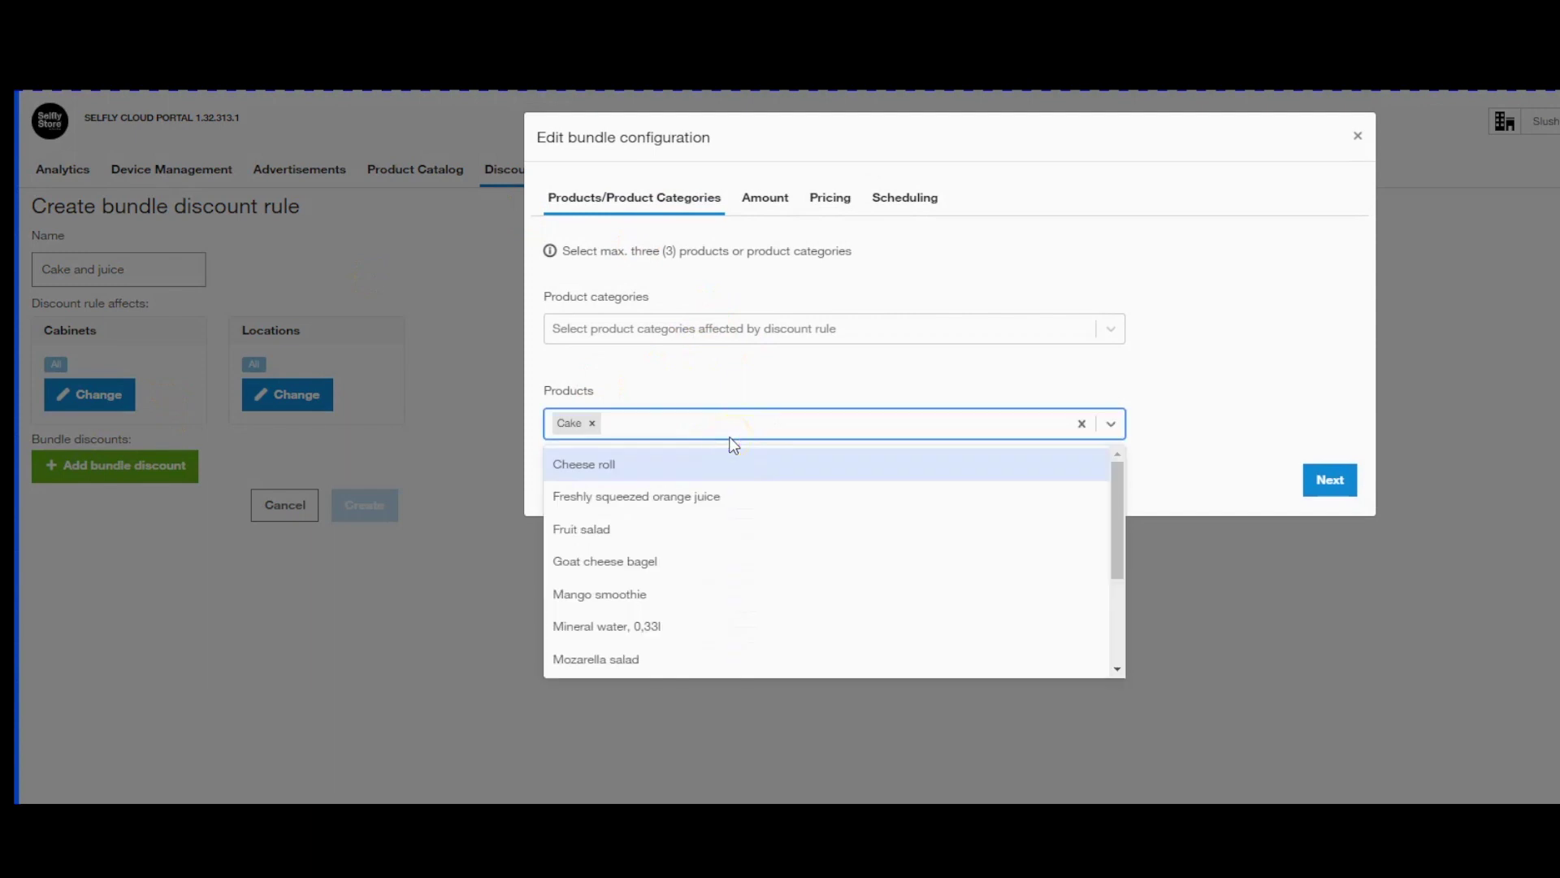
text(juic)
click(816, 465)
click(1330, 482)
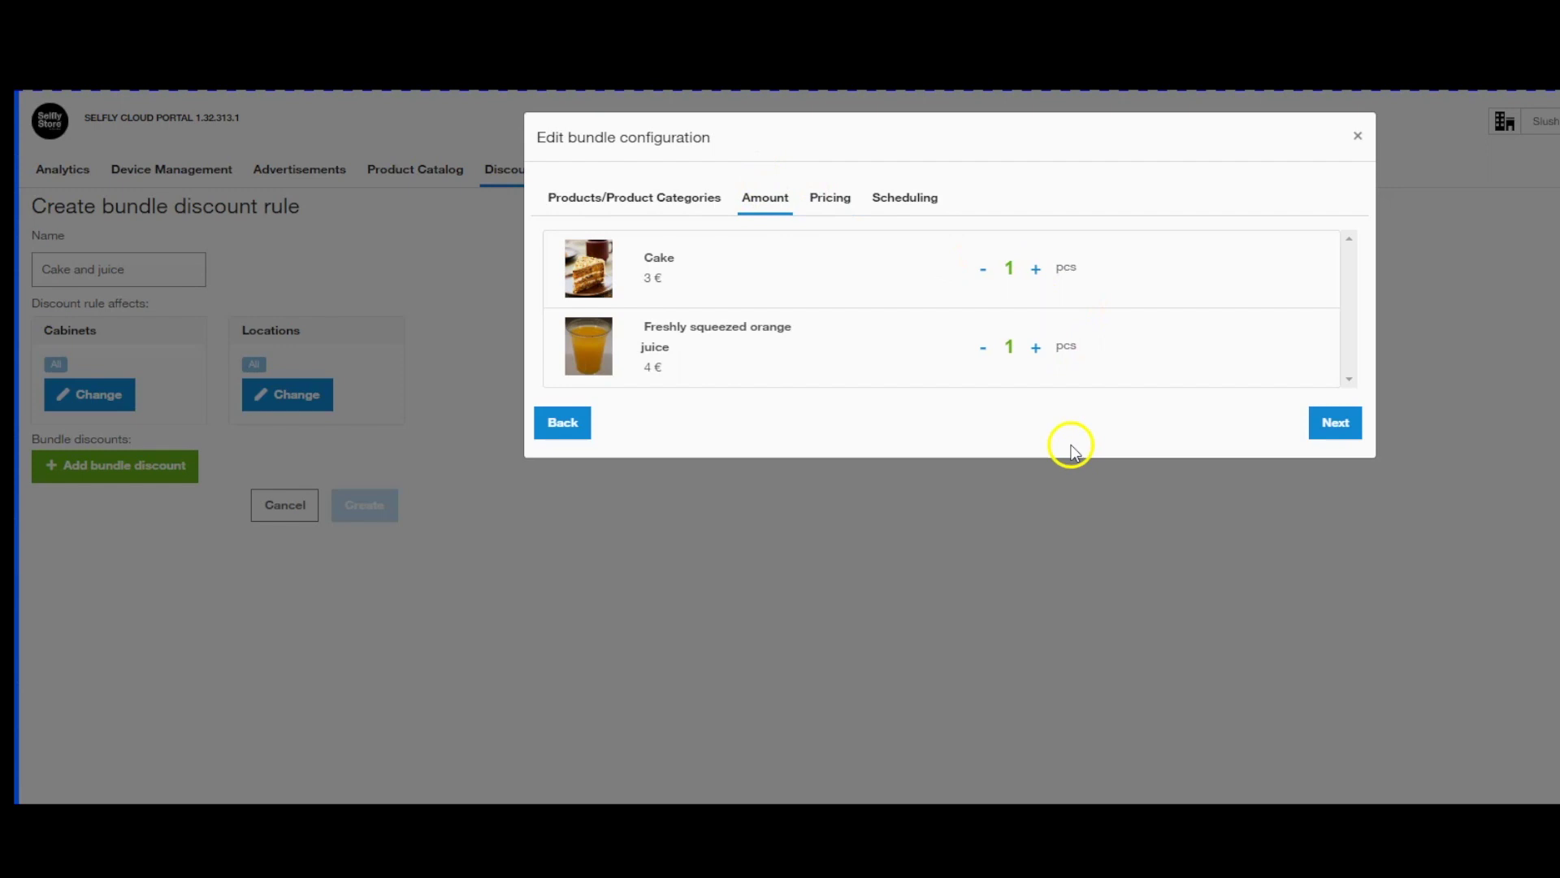
Price the whole bundle at a fixed 5 € and save the configuration.
click(1338, 425)
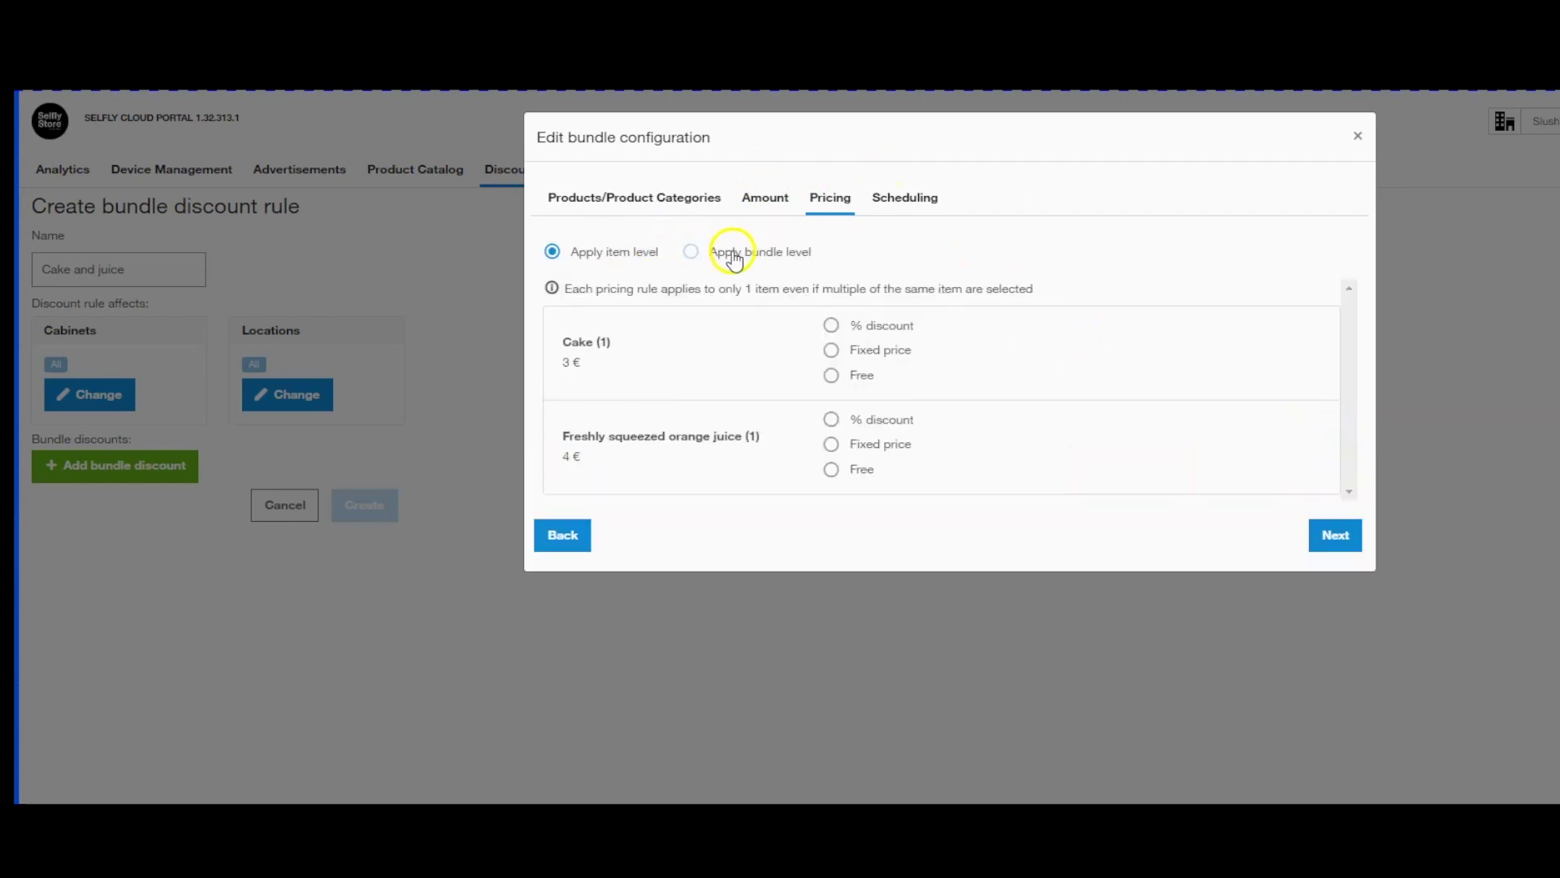
click(732, 251)
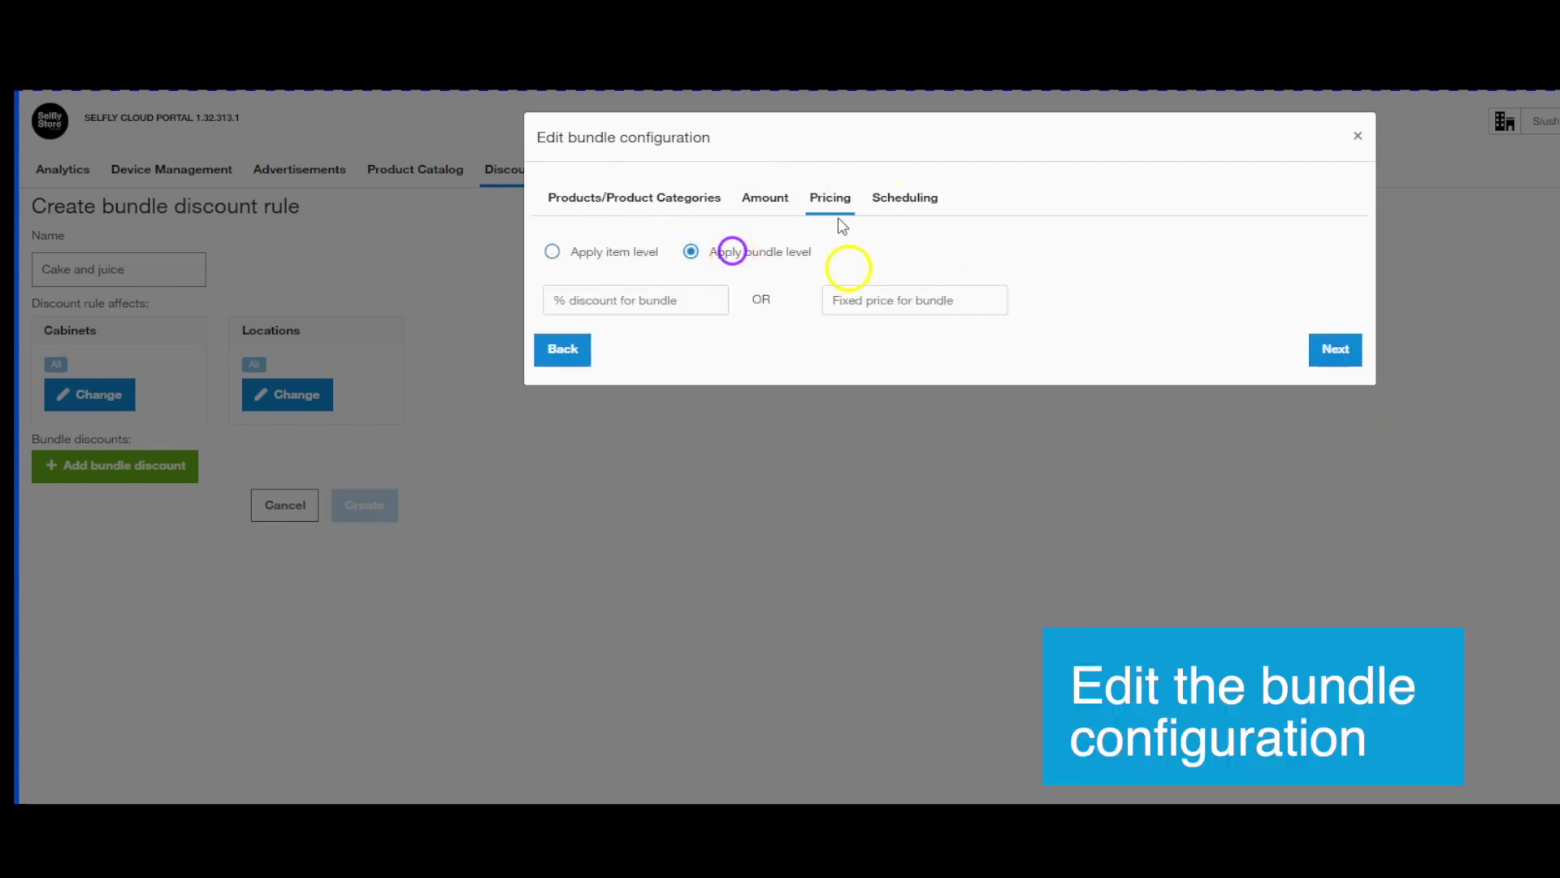
click(897, 299)
text(5)
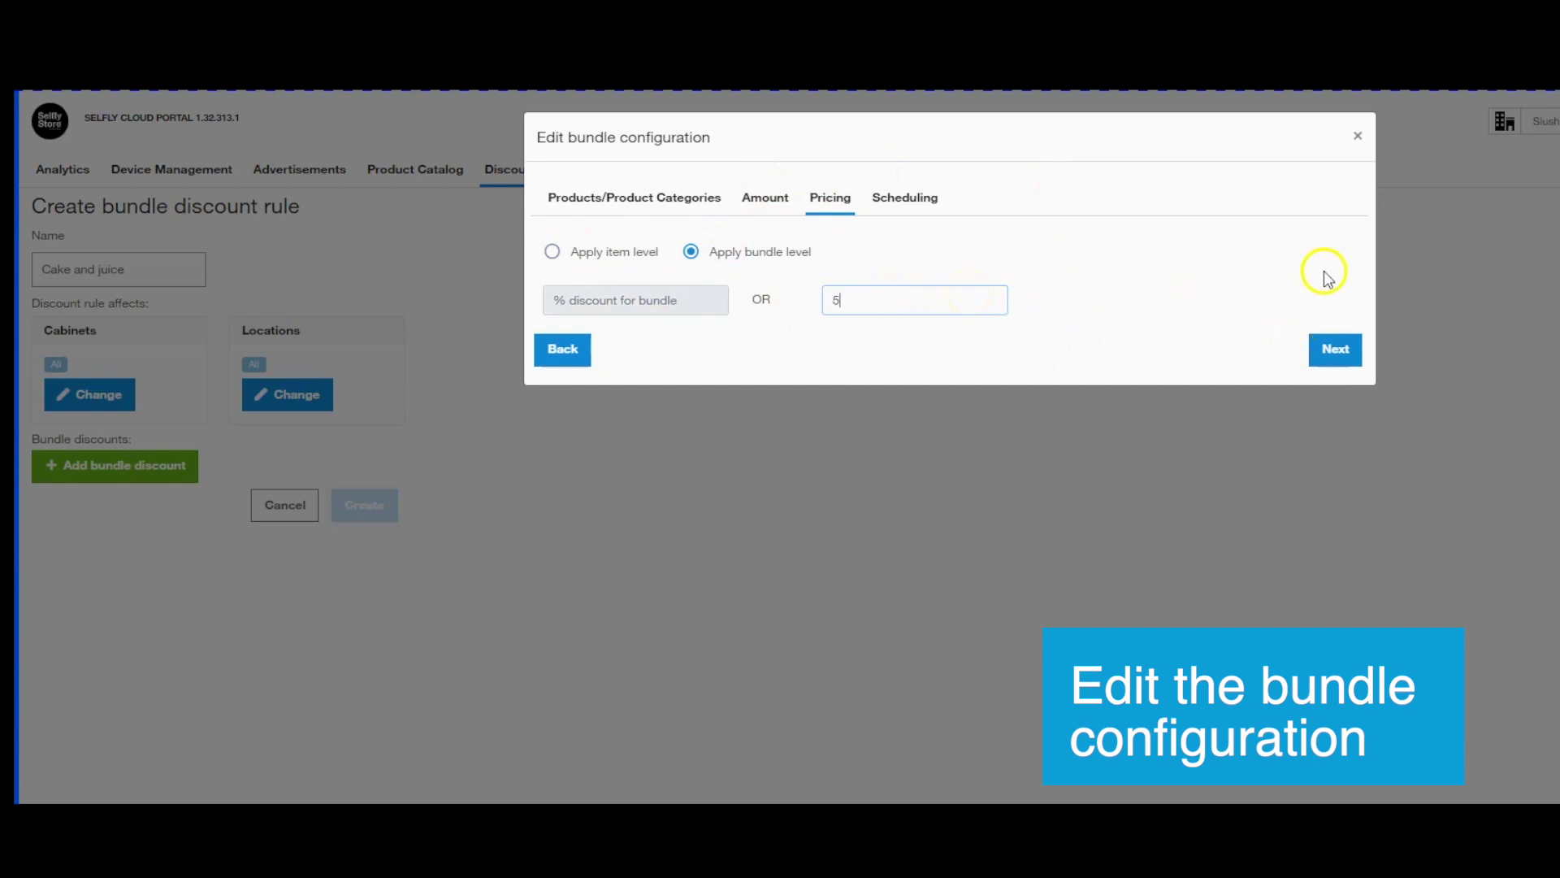
click(1334, 349)
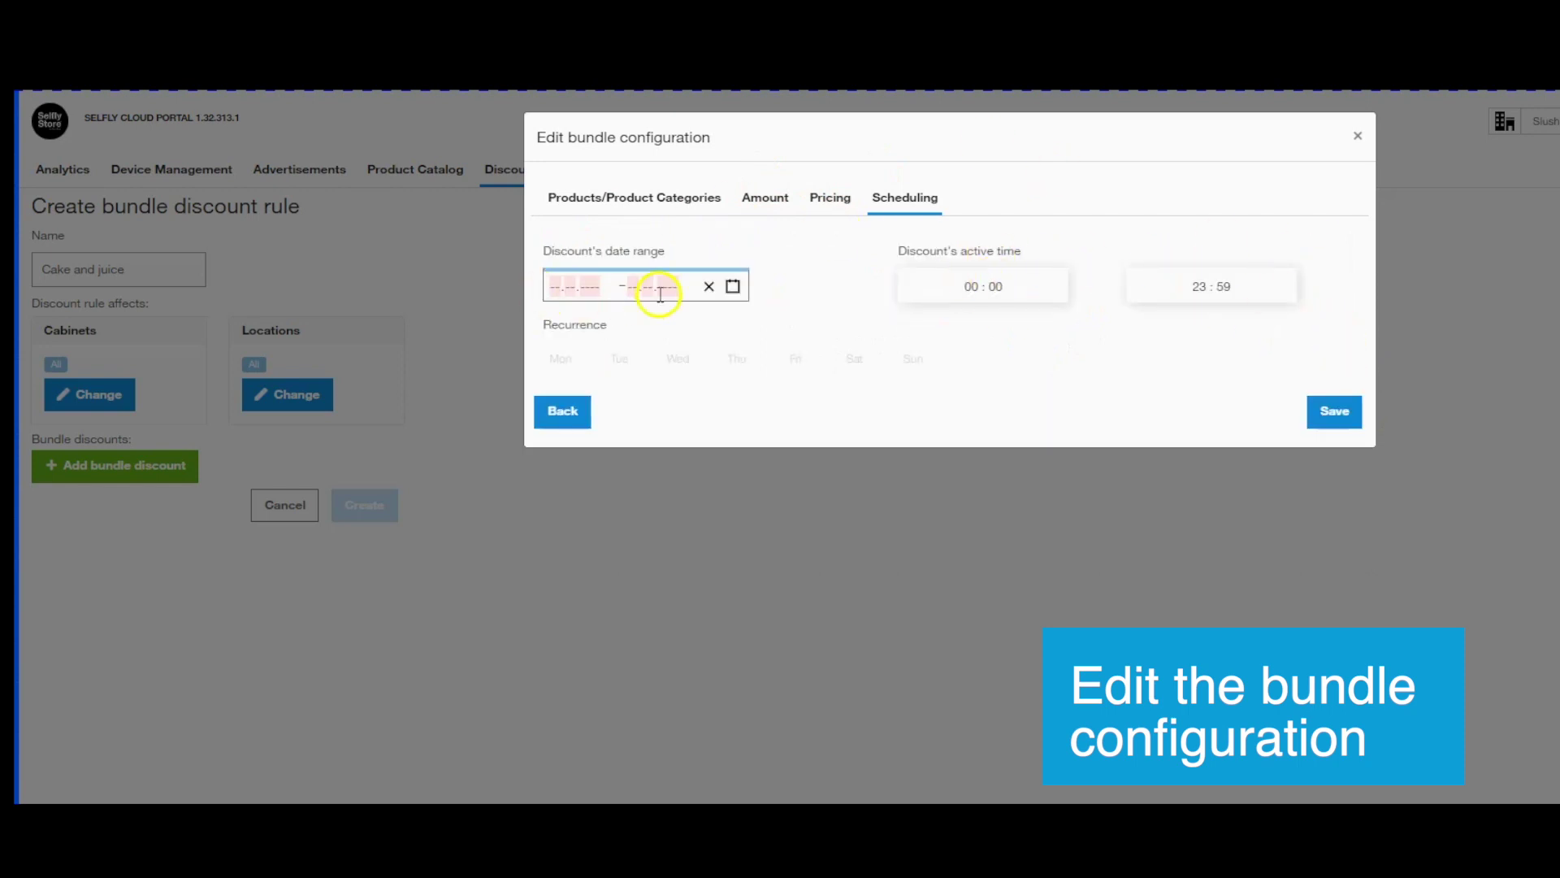
click(1333, 411)
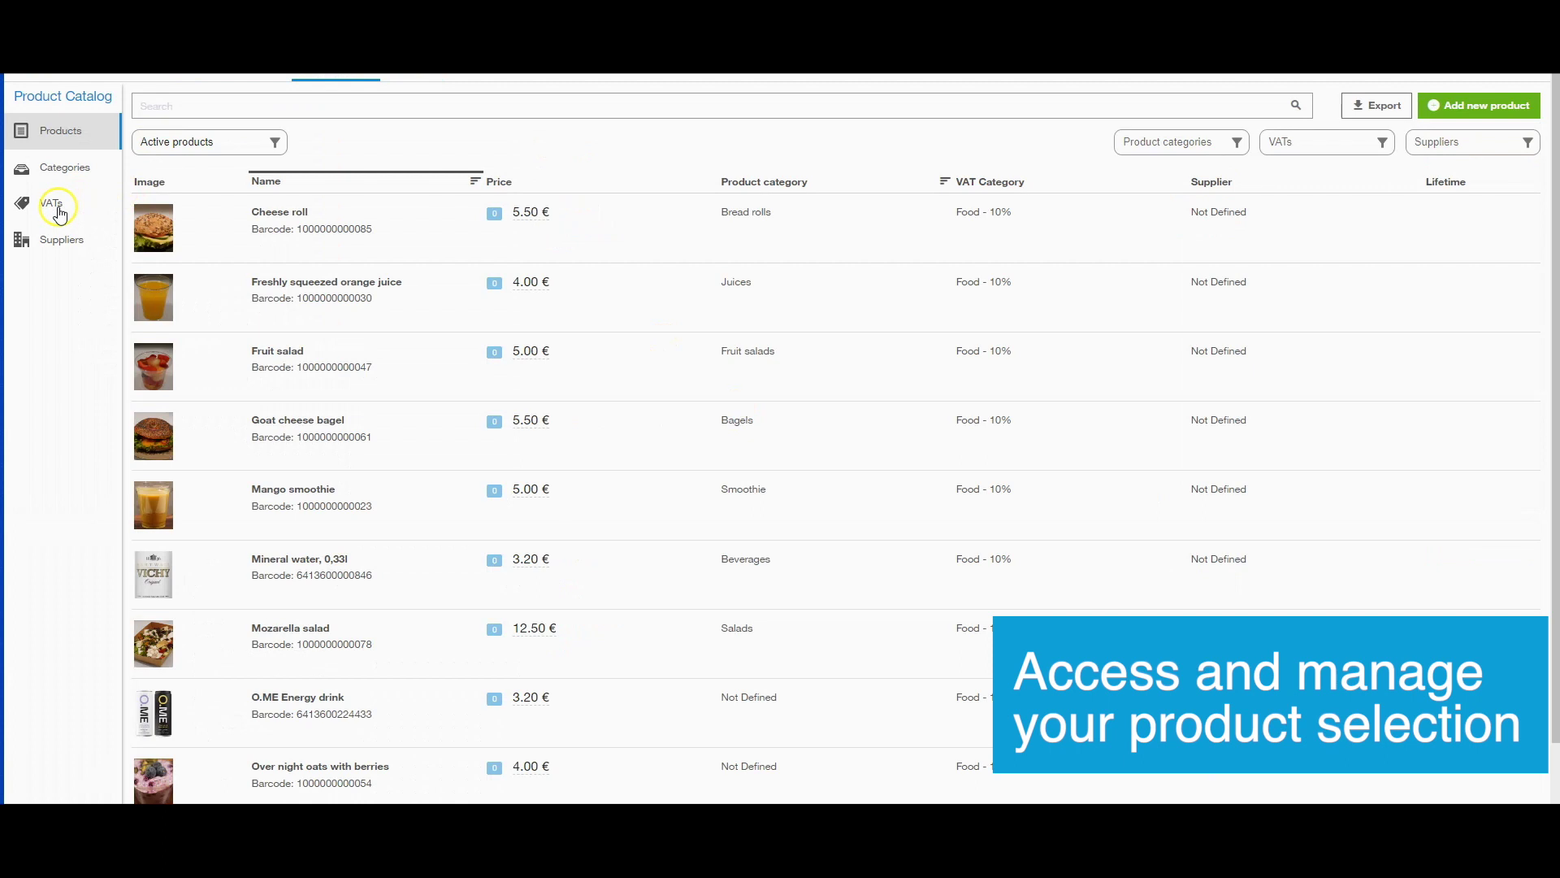
Add VAT category 'Dessert' with a 12 percent rate alongside Drink and Food.
click(57, 210)
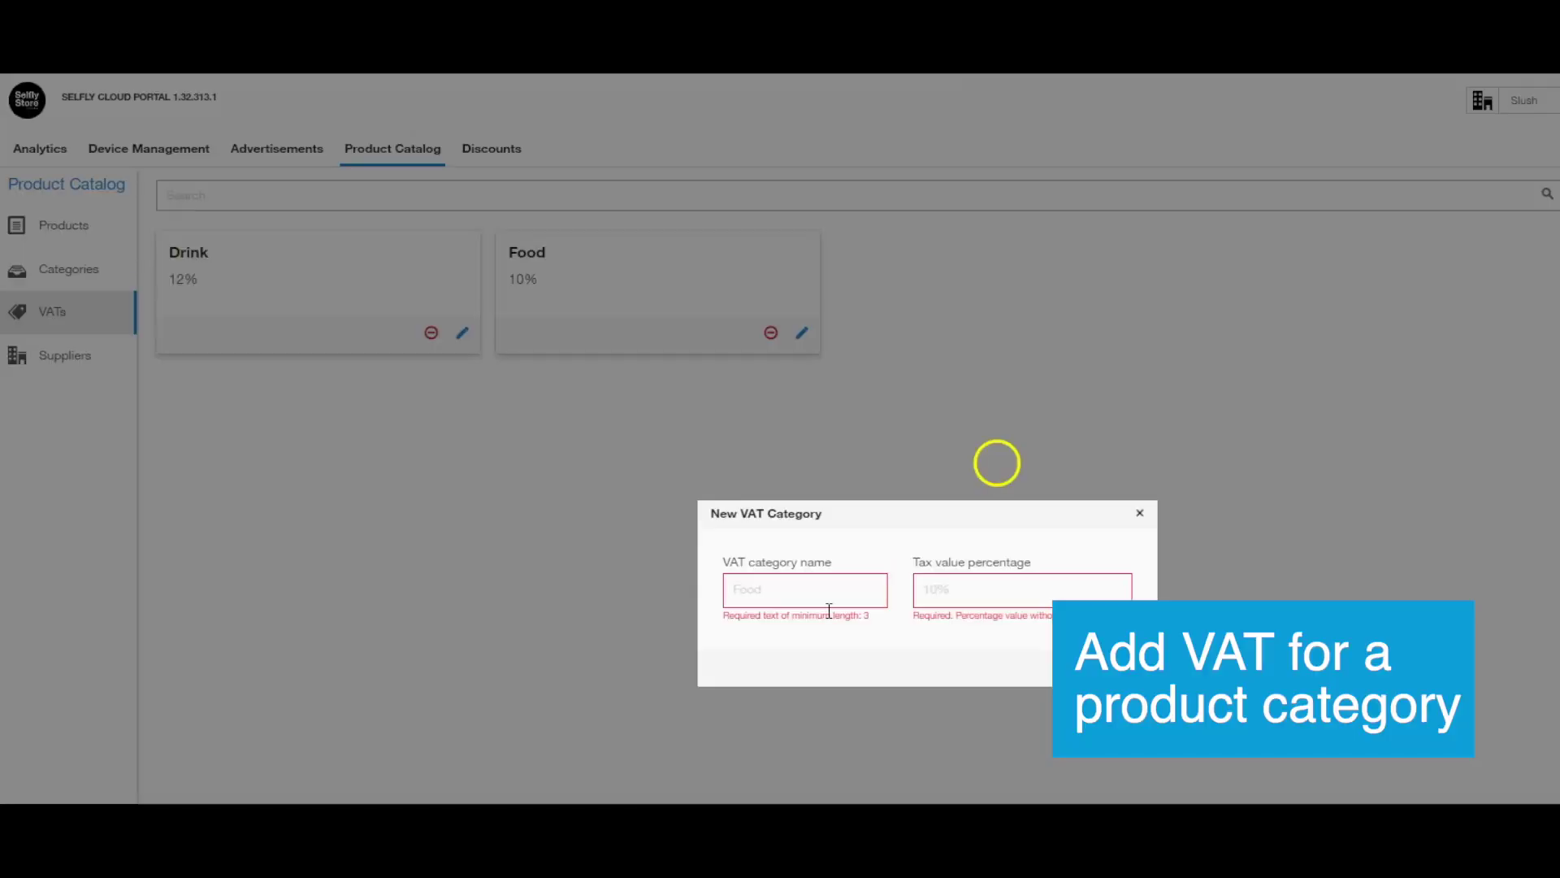
click(798, 585)
text(Dessert)
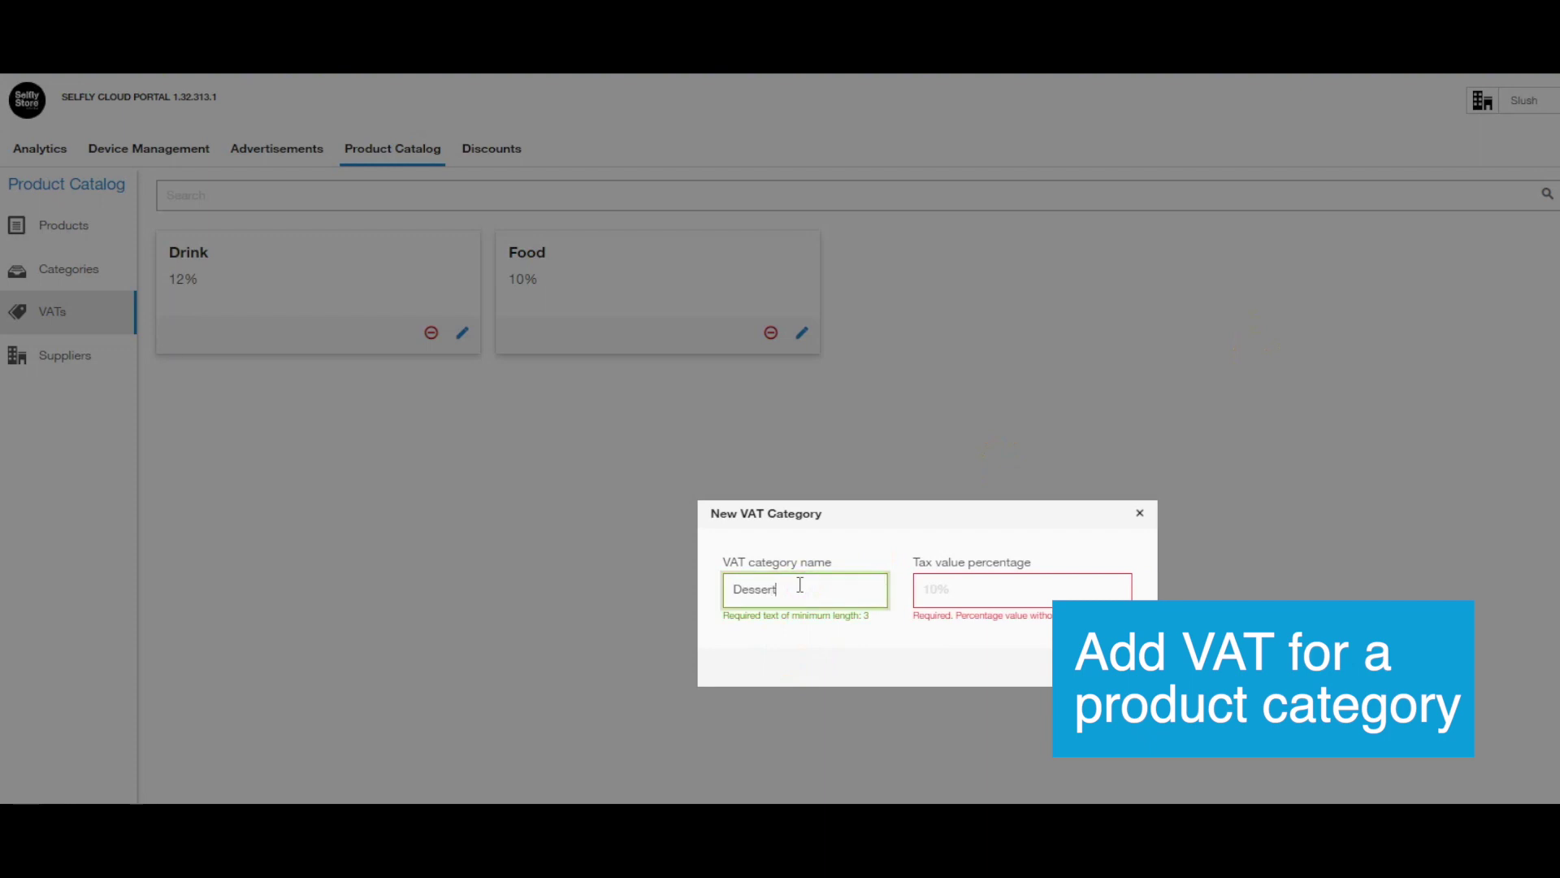
key(Tab)
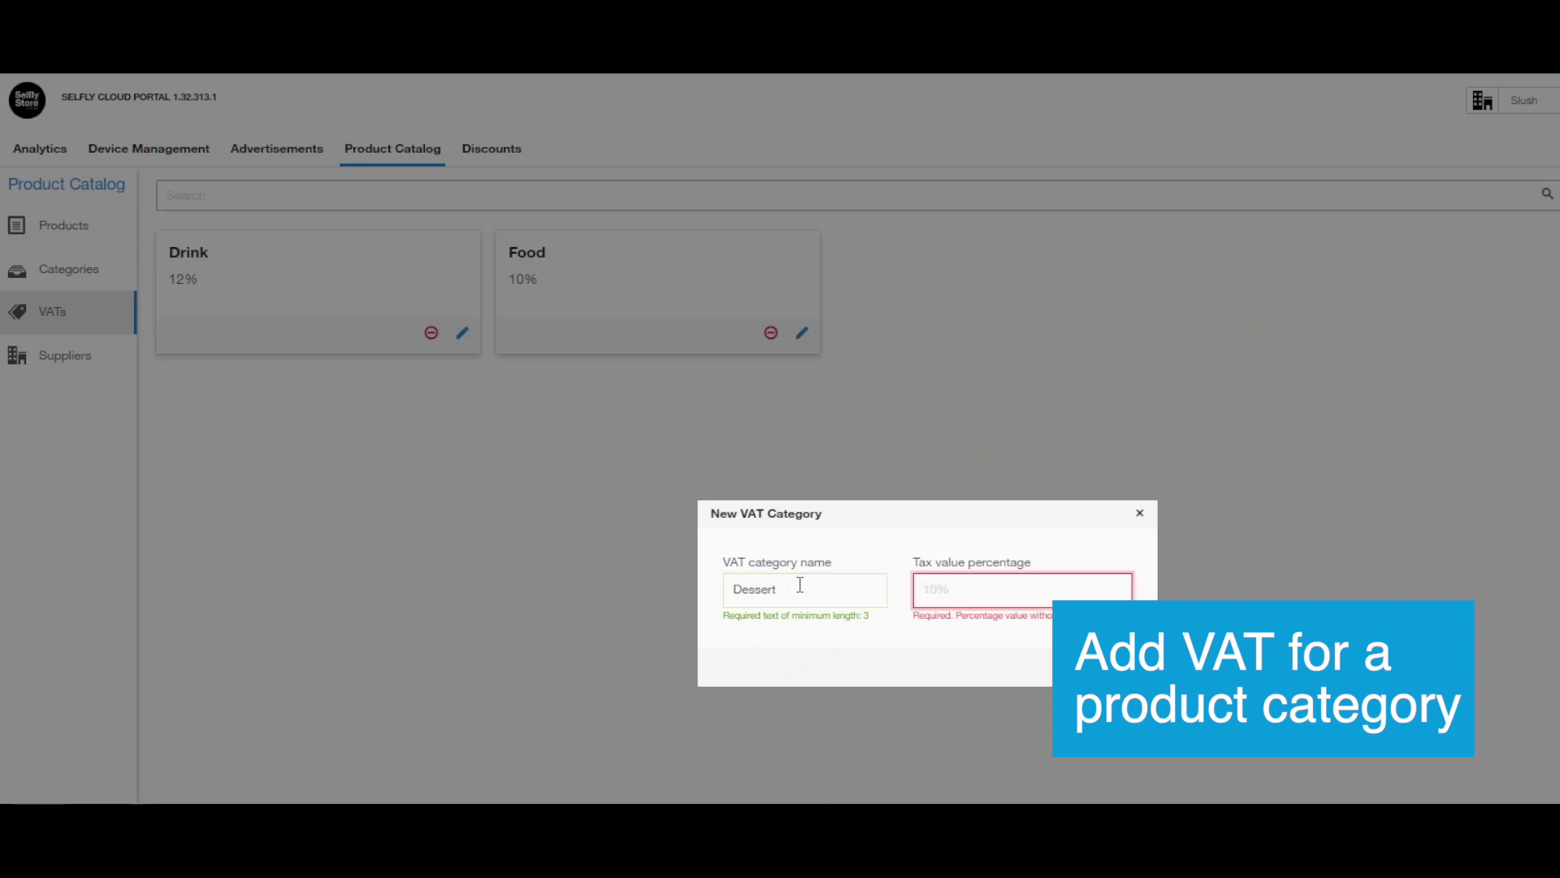
text(12)
click(1139, 656)
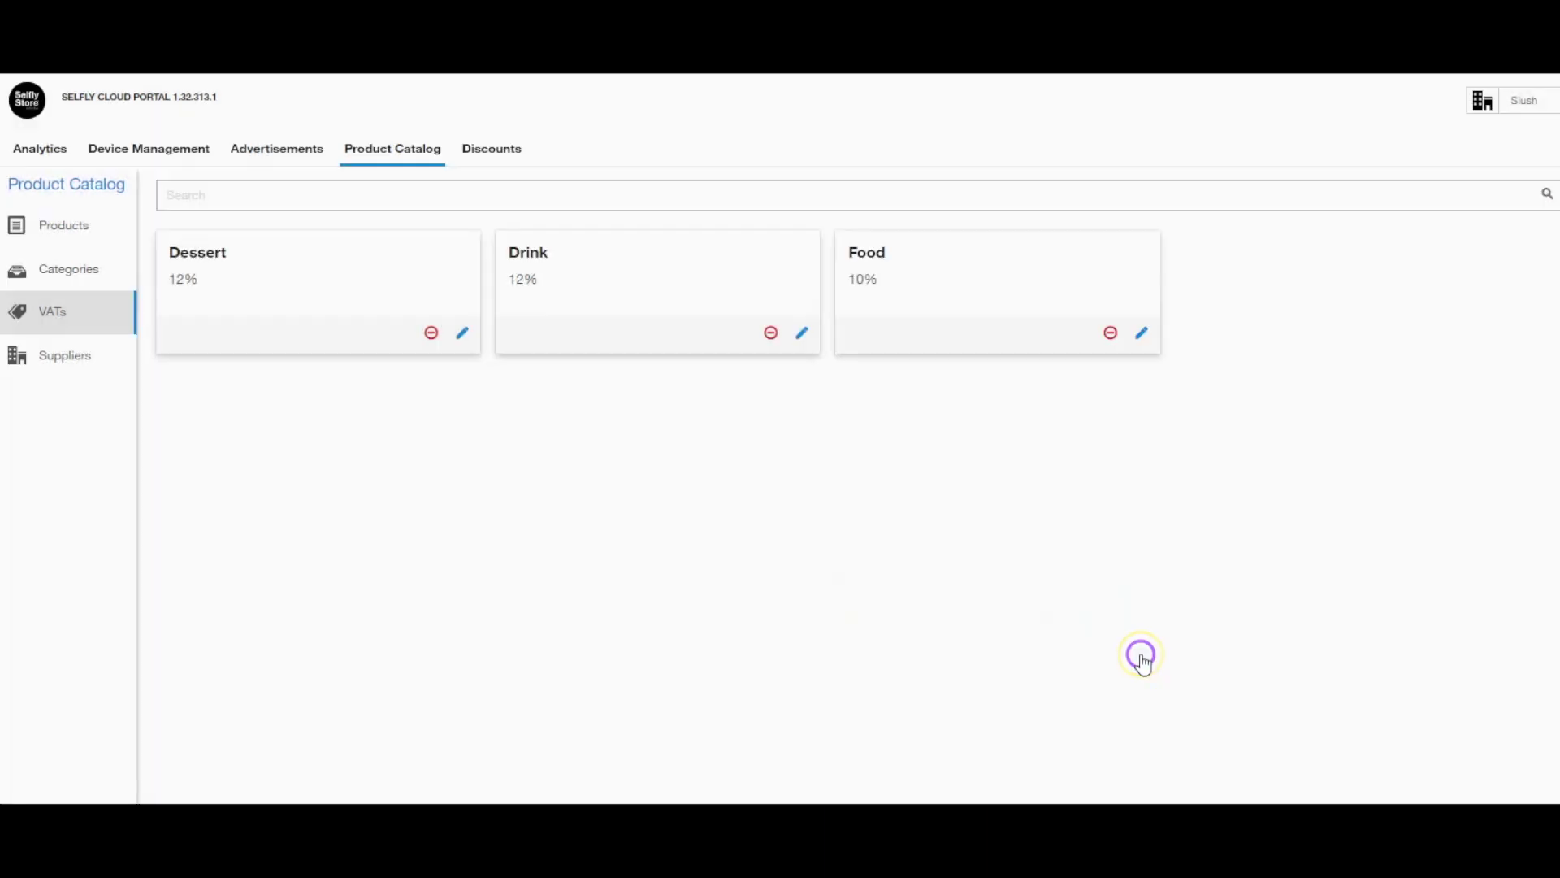
Create product category 'Desserts' with the description 'Desserts'.
click(68, 270)
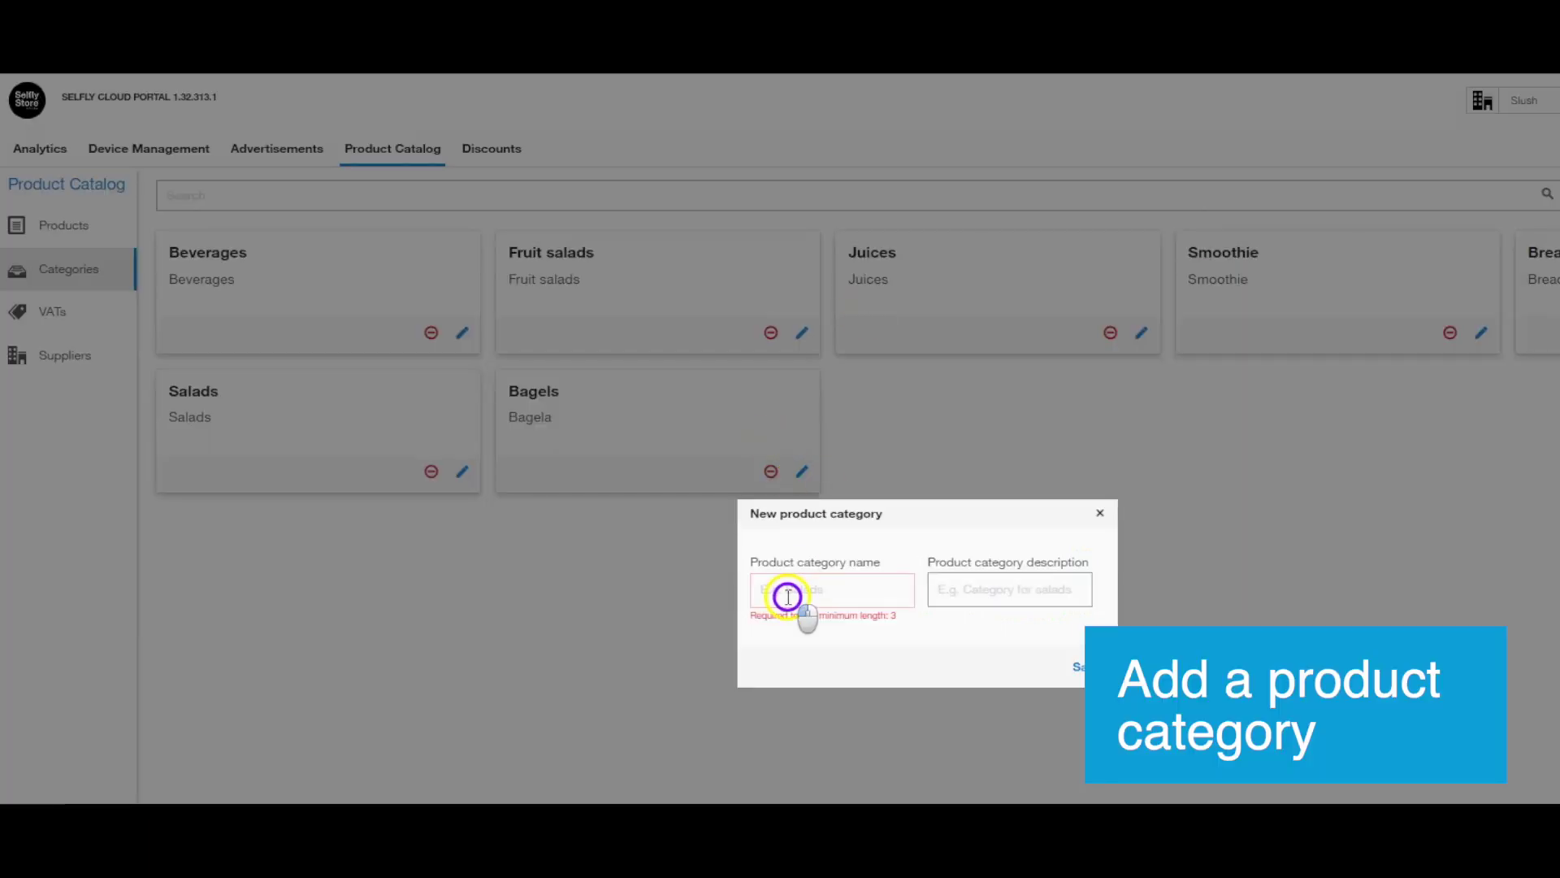
click(787, 596)
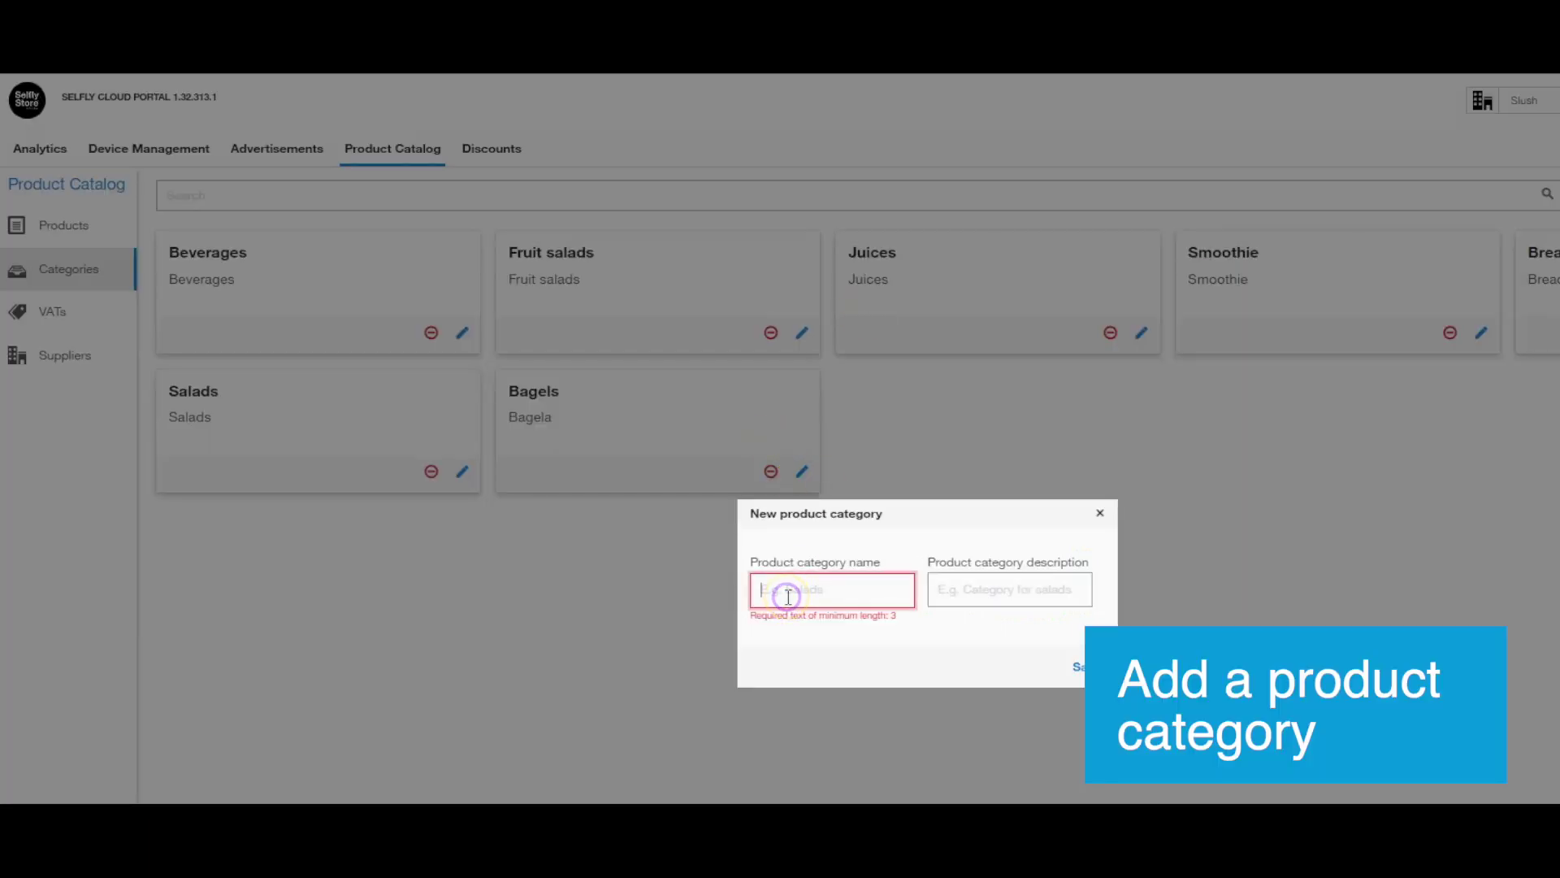
key(Tab)
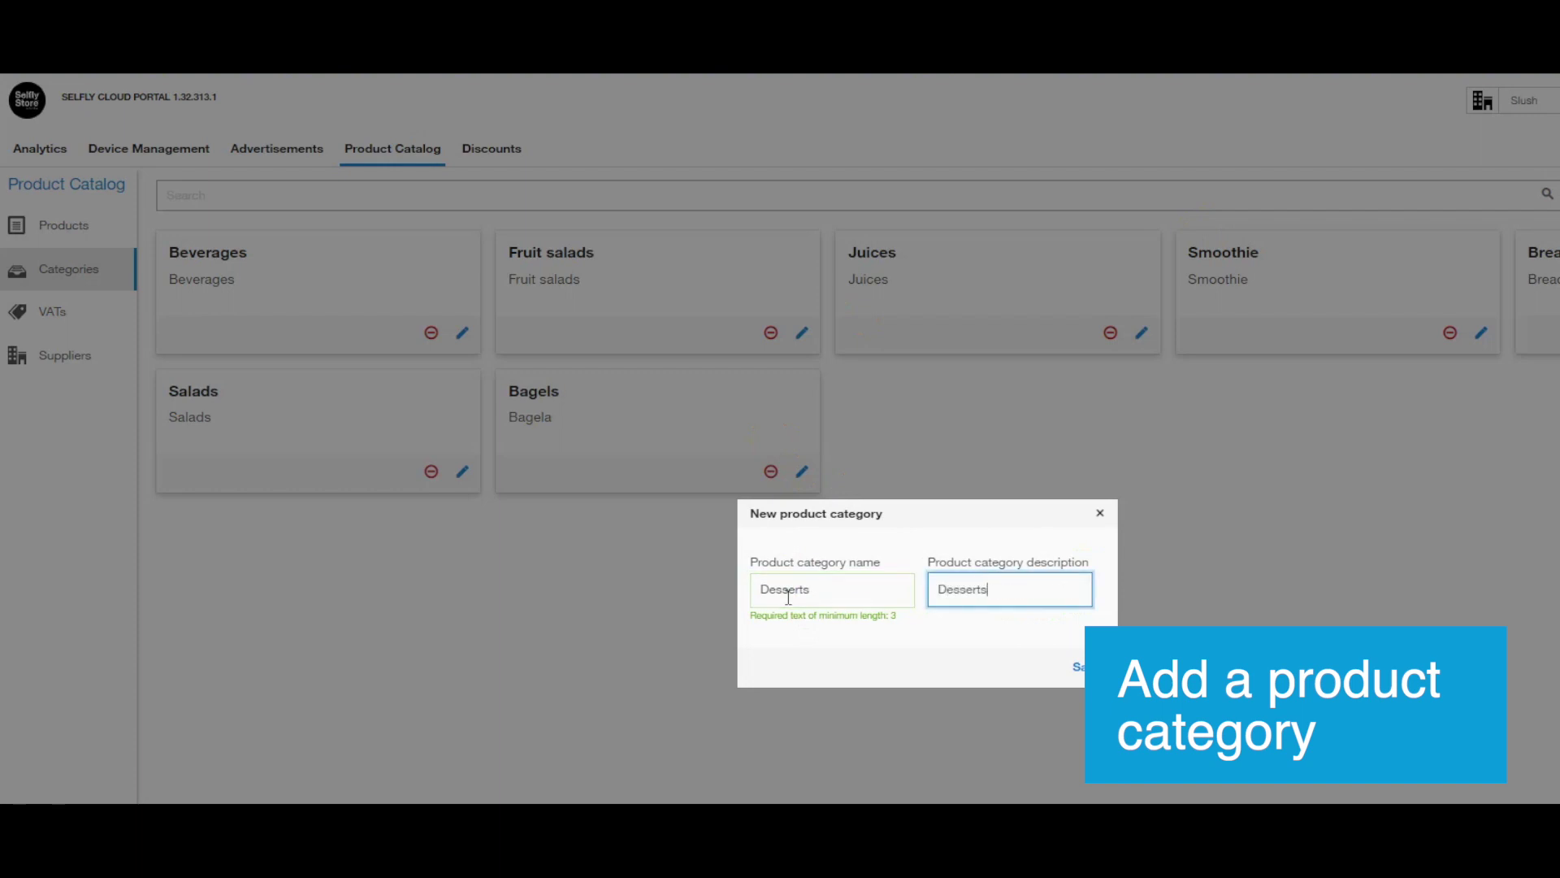
click(1087, 667)
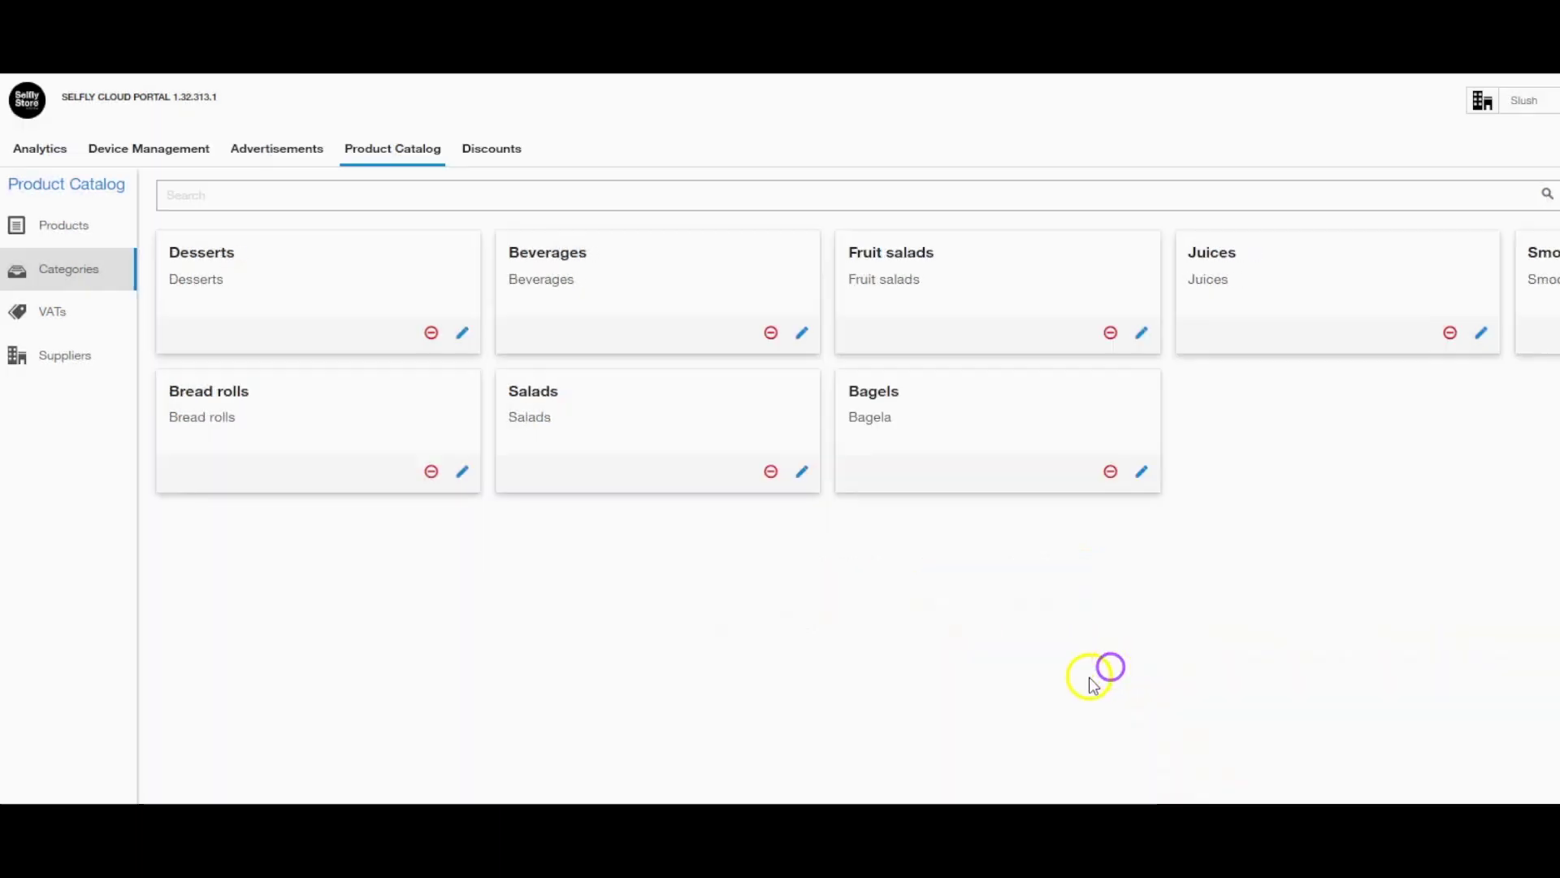
Start a new product 'Cake' with package type 12 and its barcode.
click(82, 230)
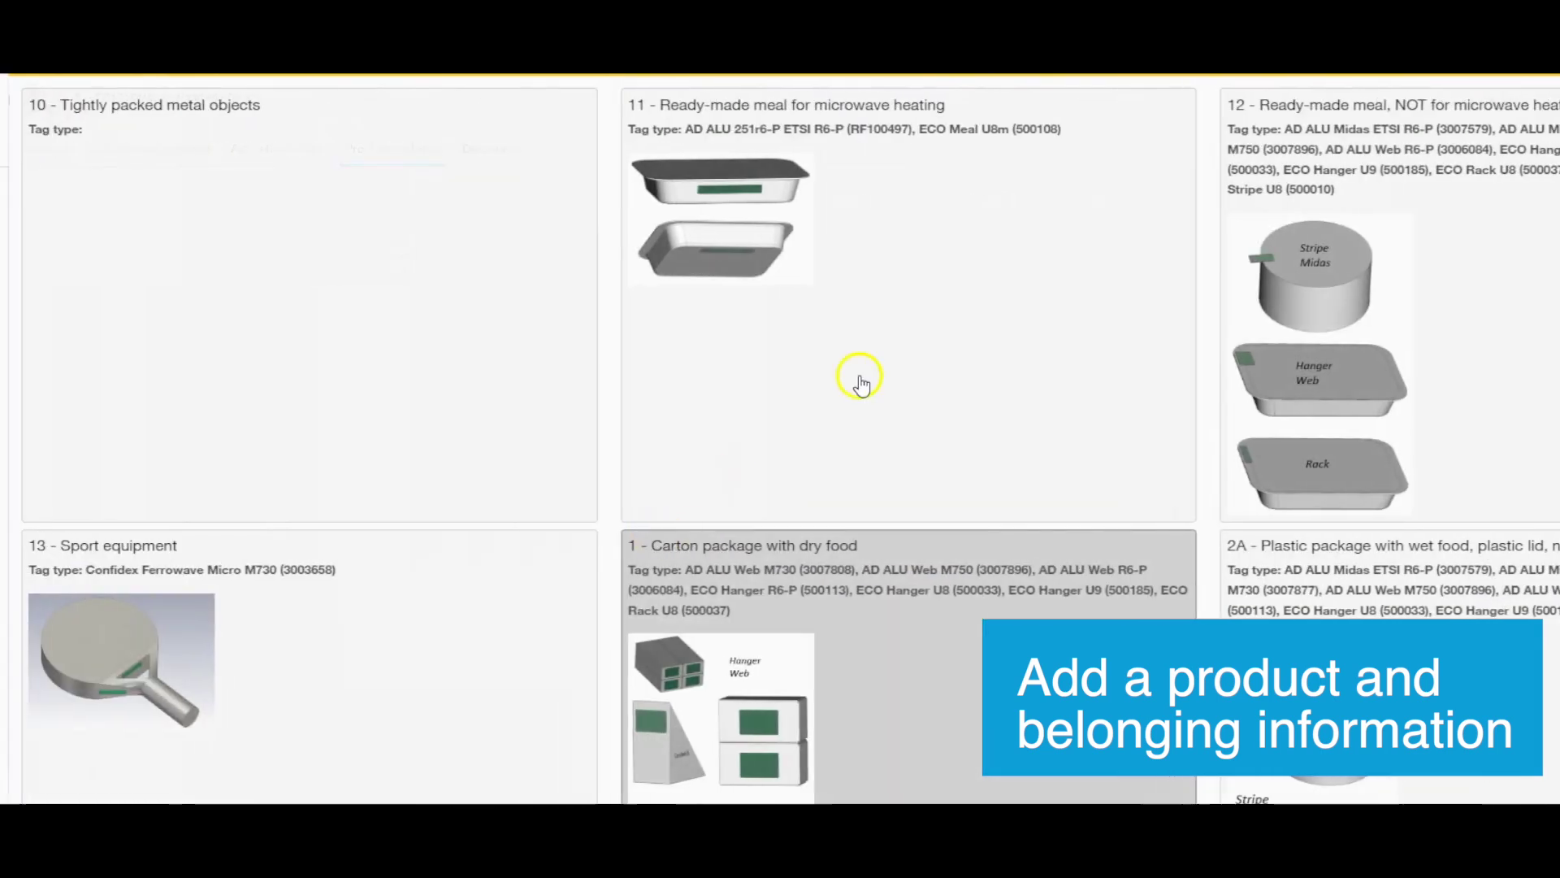
click(1438, 314)
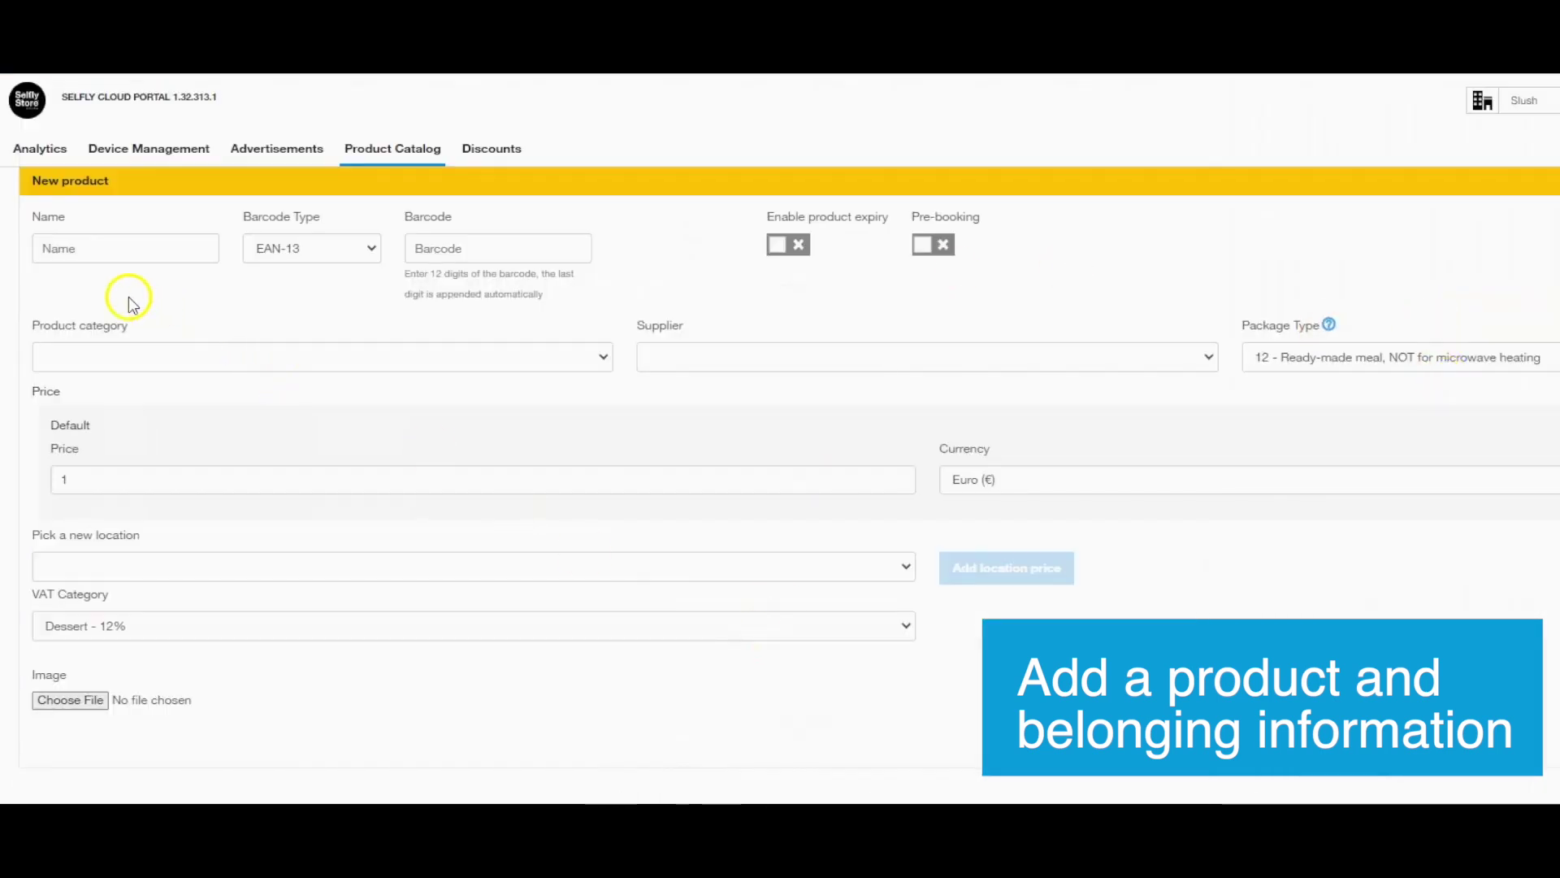
click(95, 247)
text(Cake)
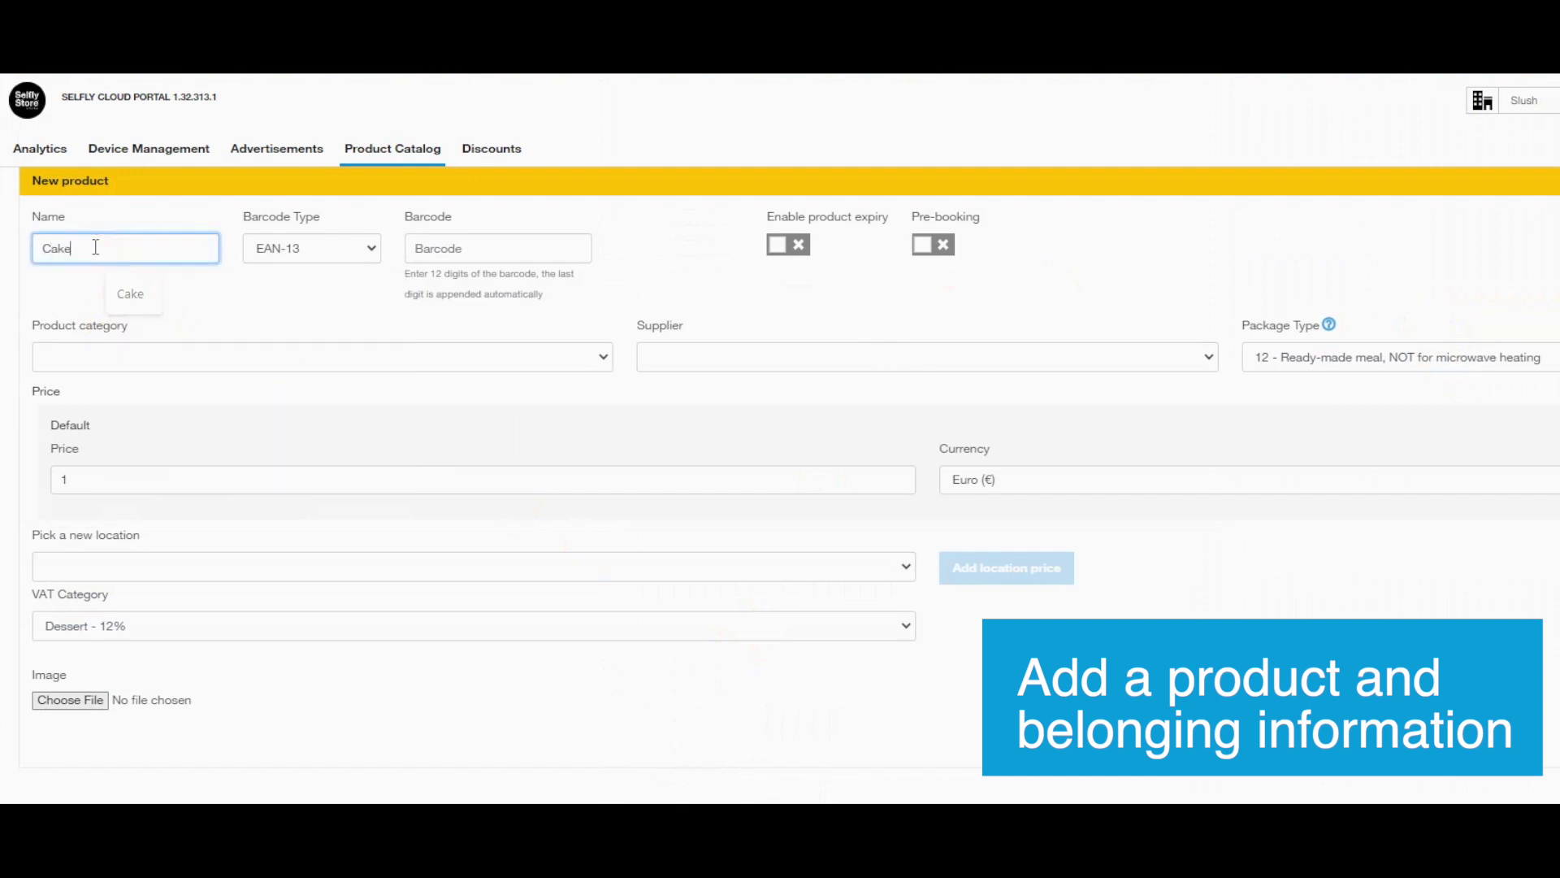
click(478, 236)
text(436542342343)
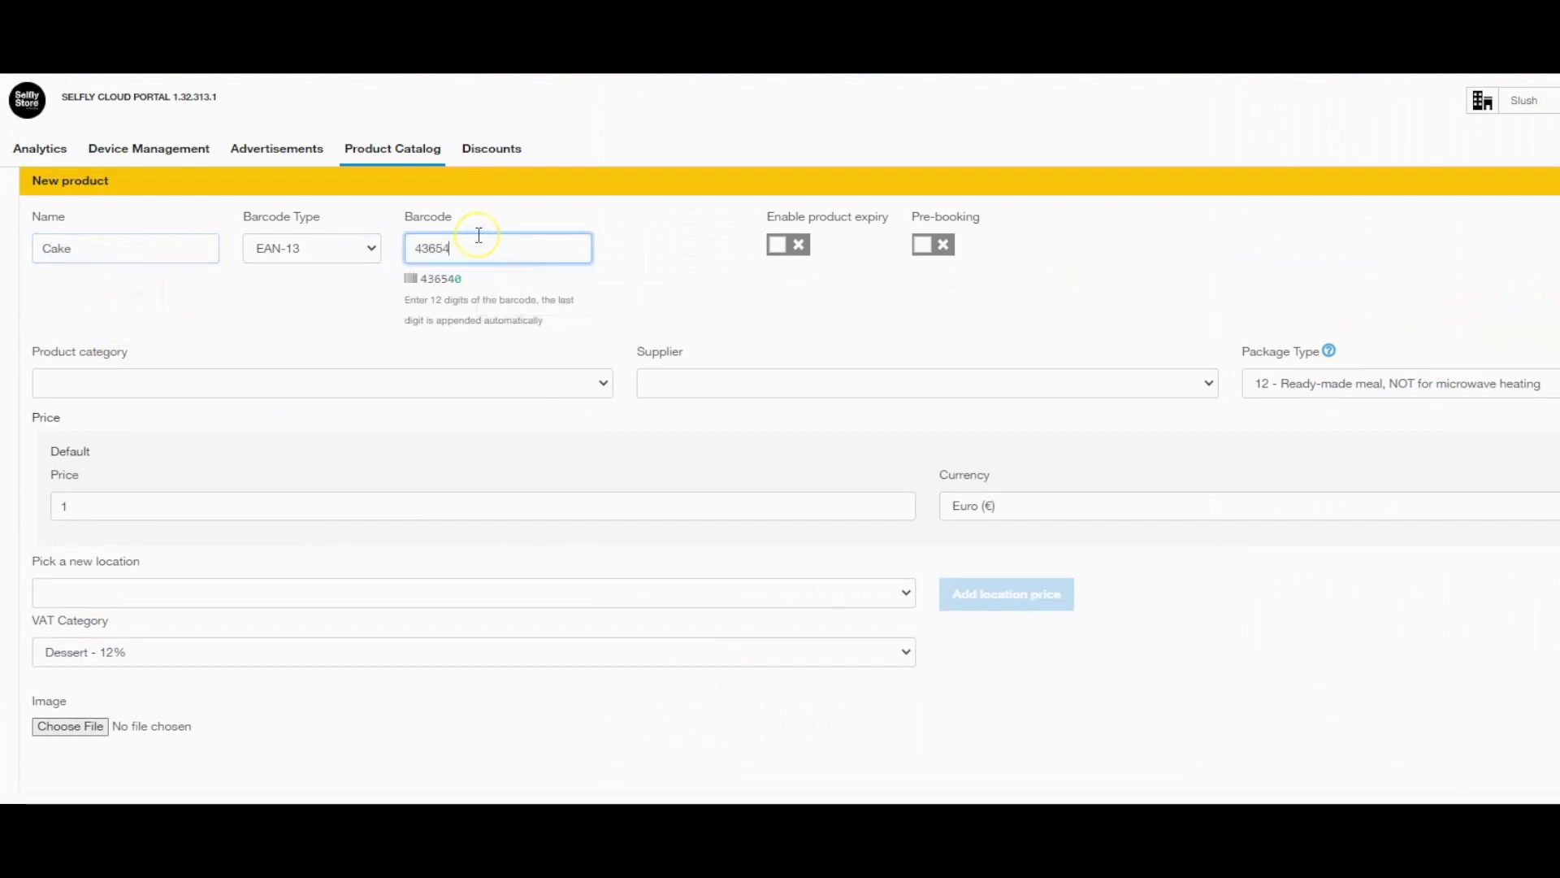
Give Cake the Desserts category, a 3.00 € price and the cake.jpeg photo, then save.
click(455, 378)
click(137, 454)
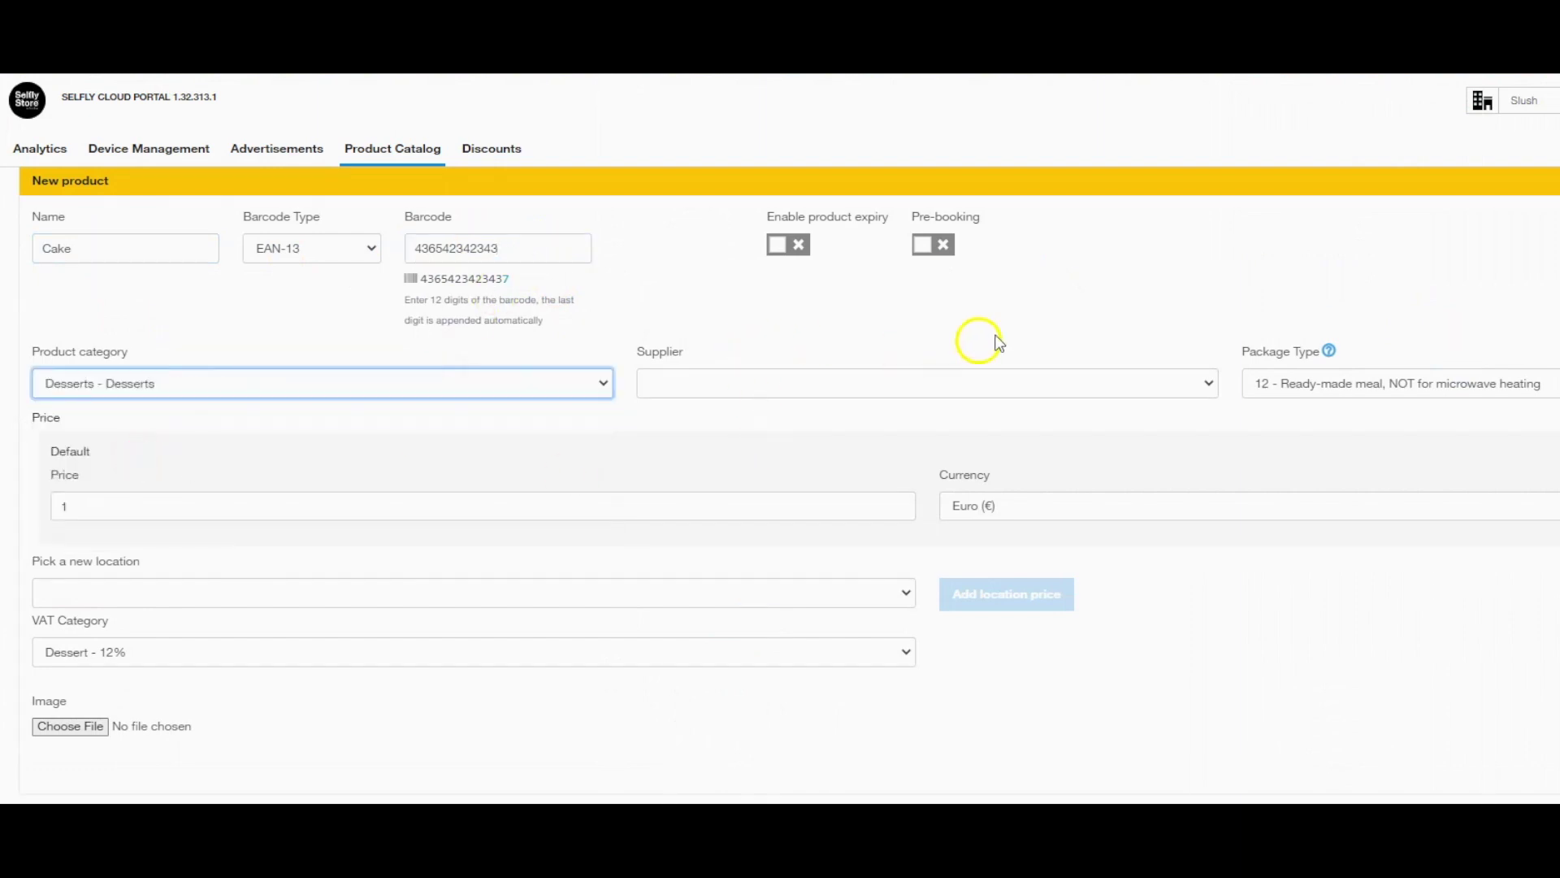
double_click(516, 507)
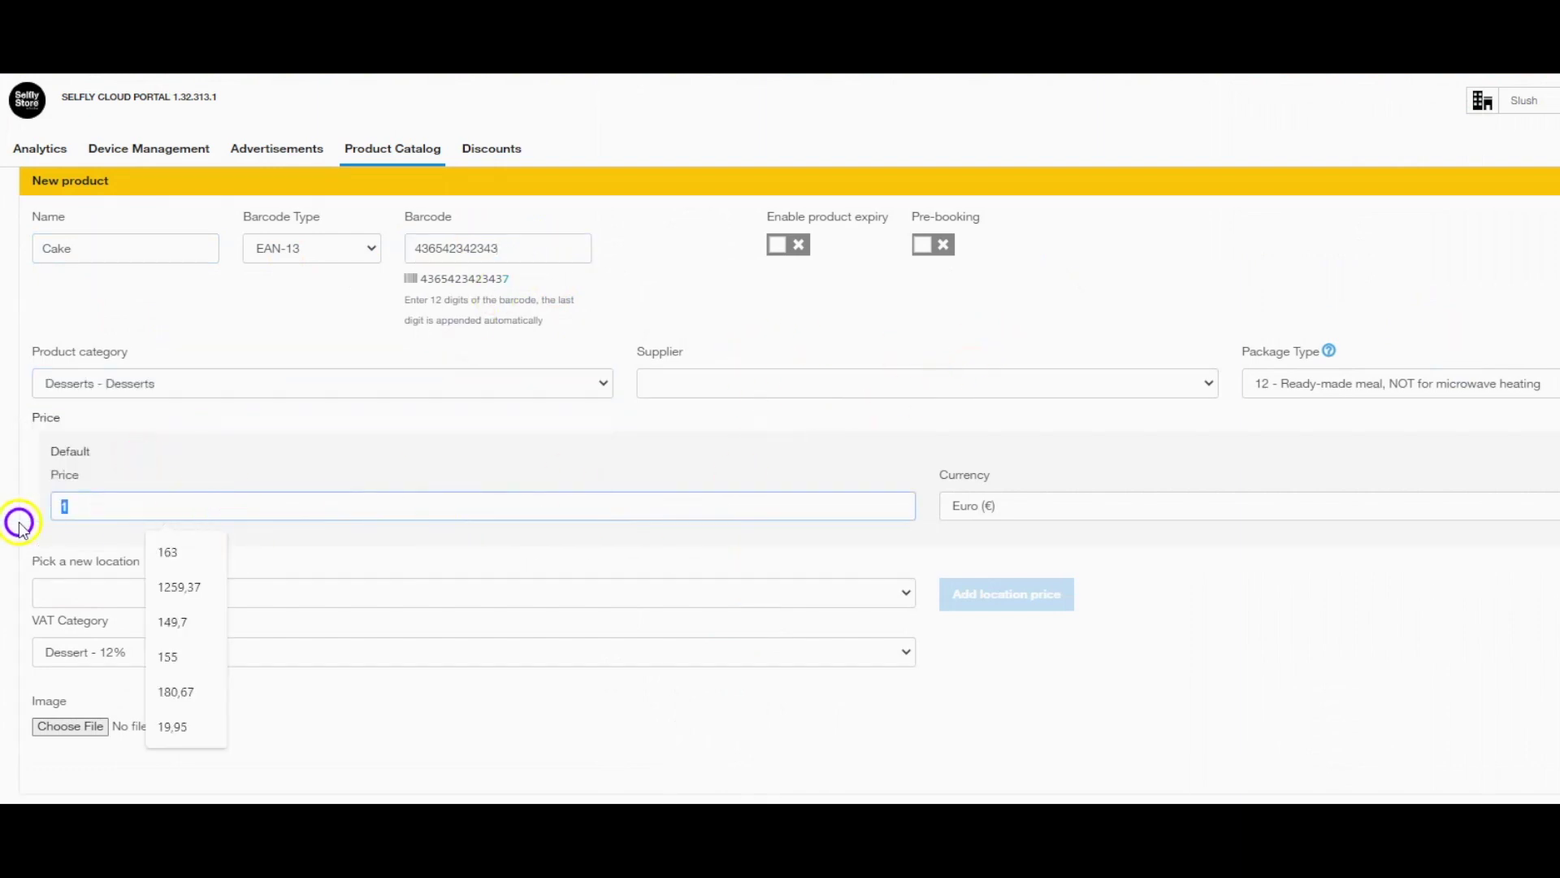
text(4)
text(3)
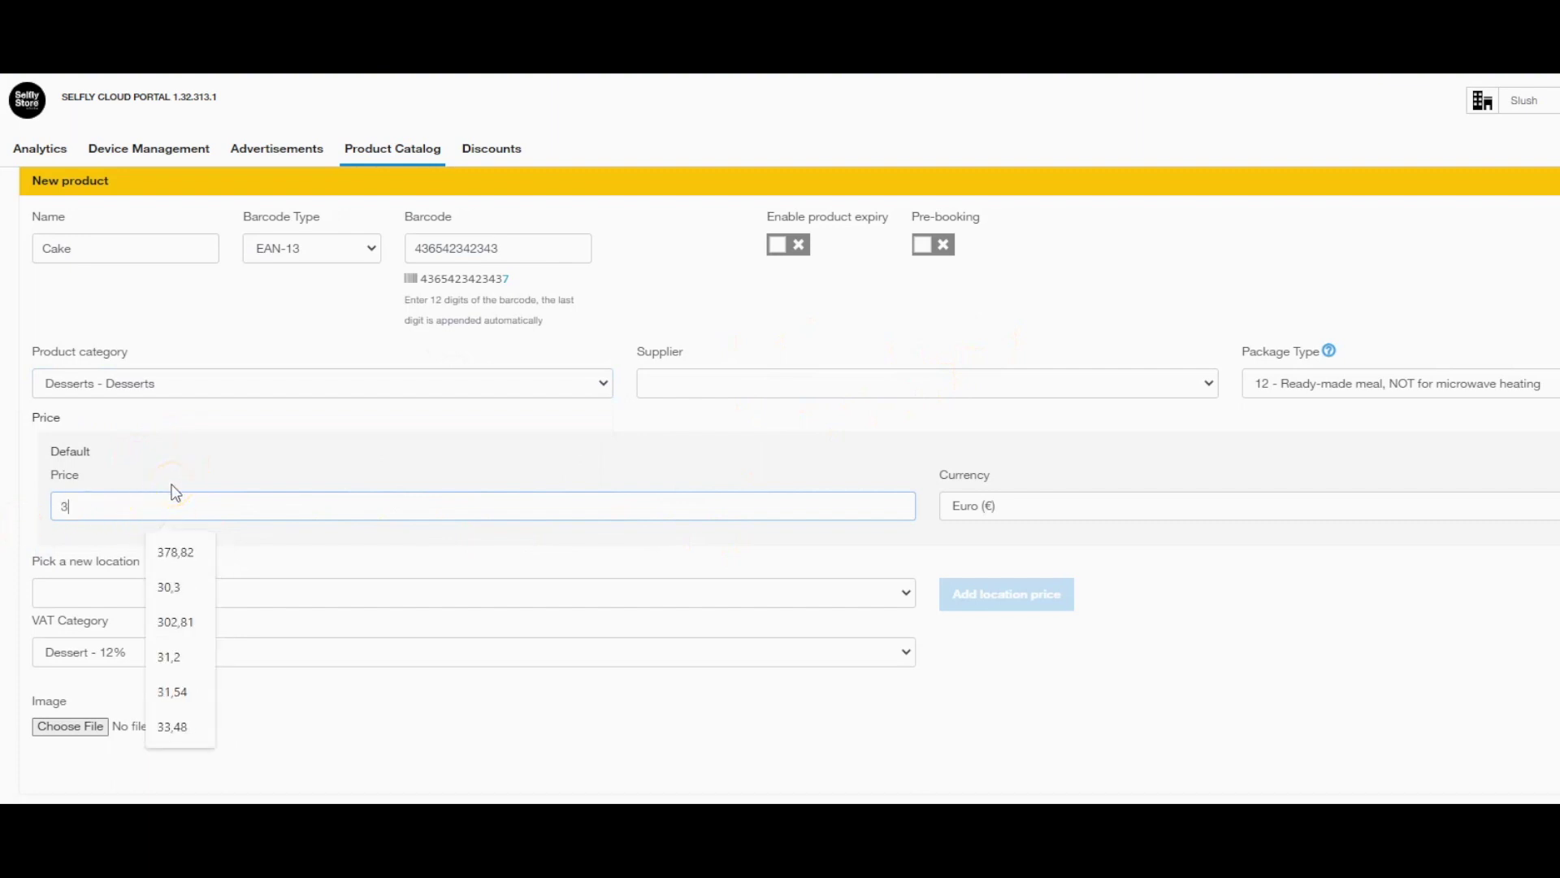
click(658, 776)
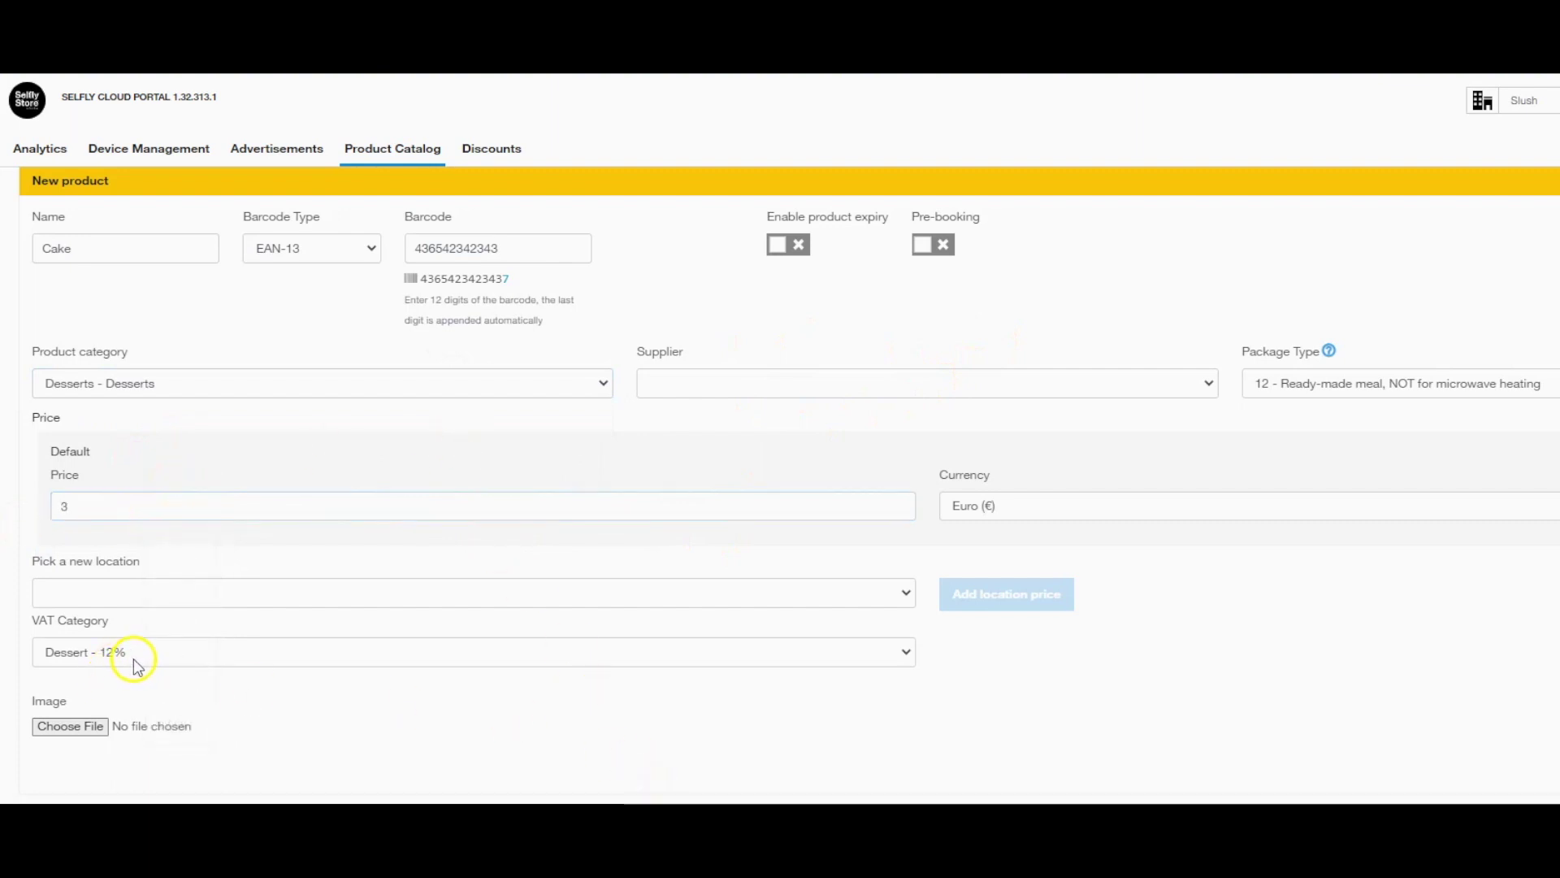
click(81, 727)
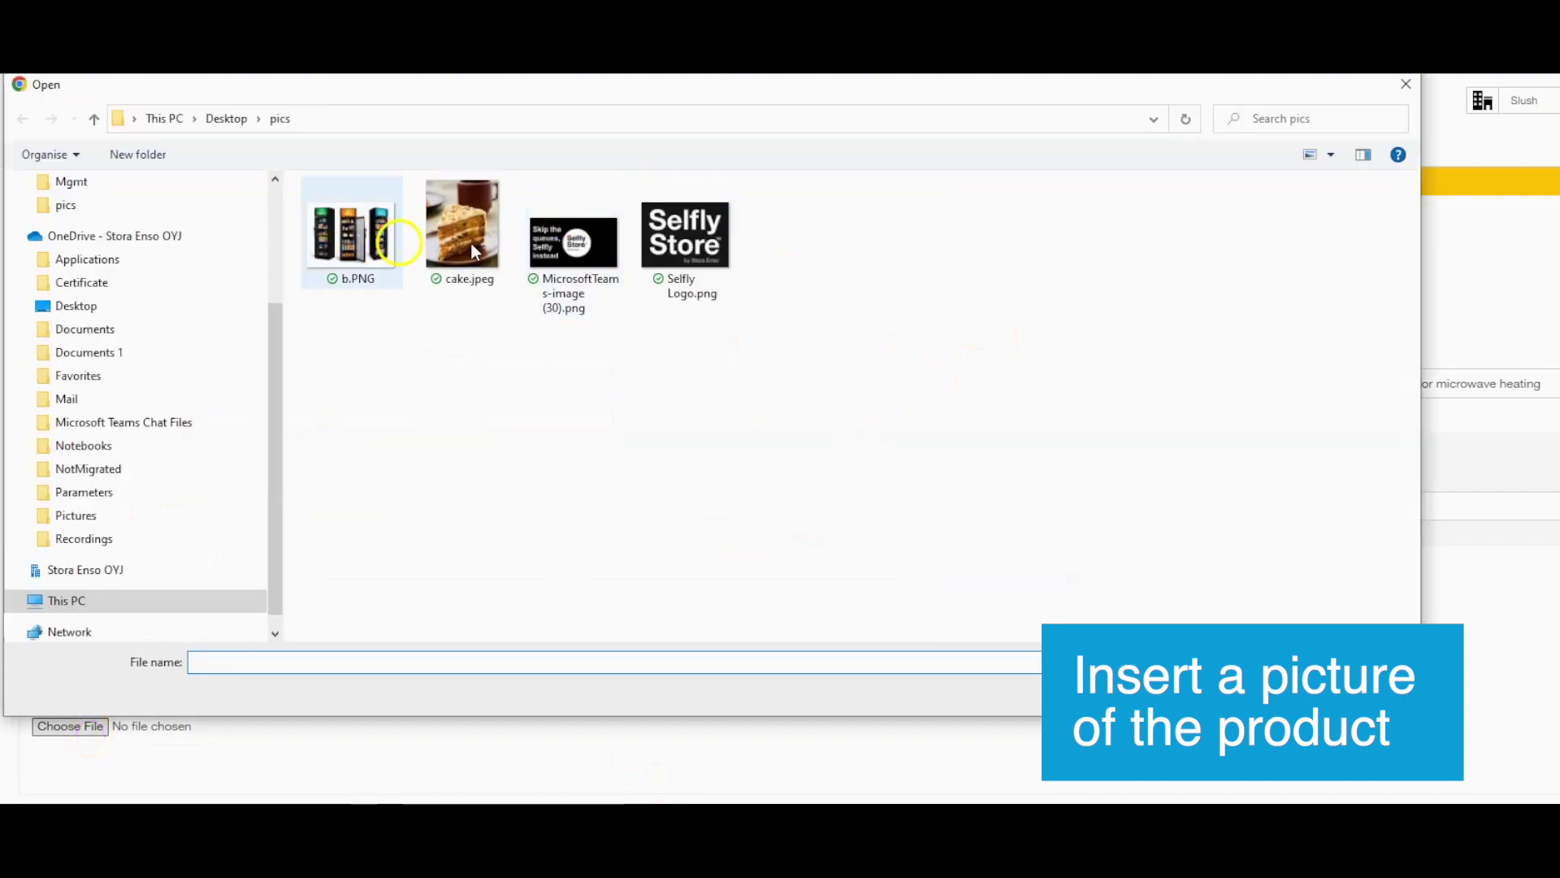
double_click(450, 256)
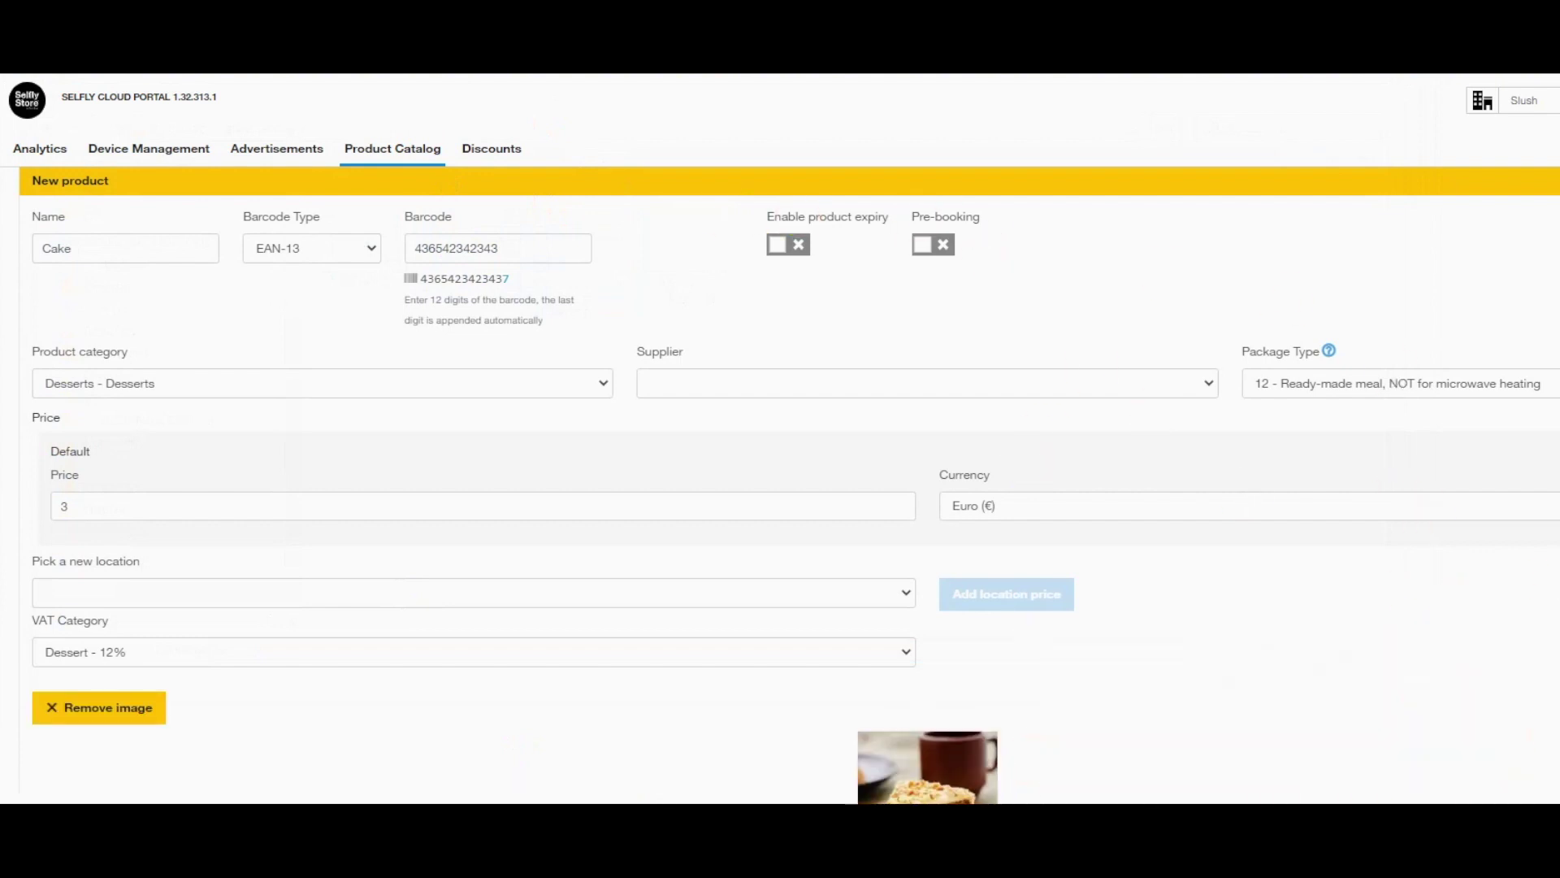
click(1534, 733)
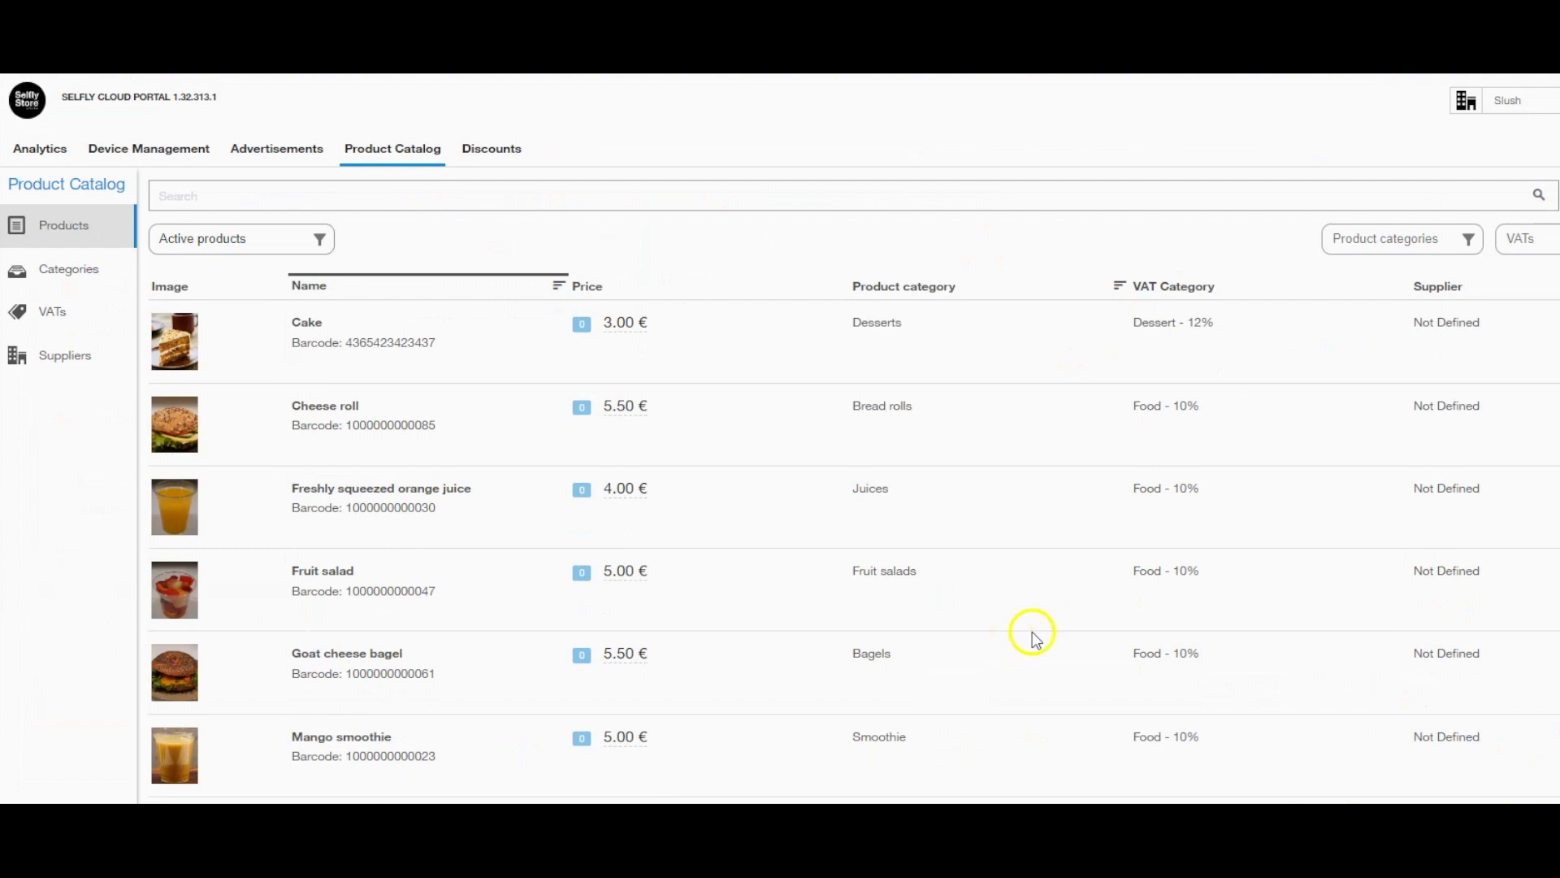
Filter the Product Catalog by the Desserts product category.
click(1458, 240)
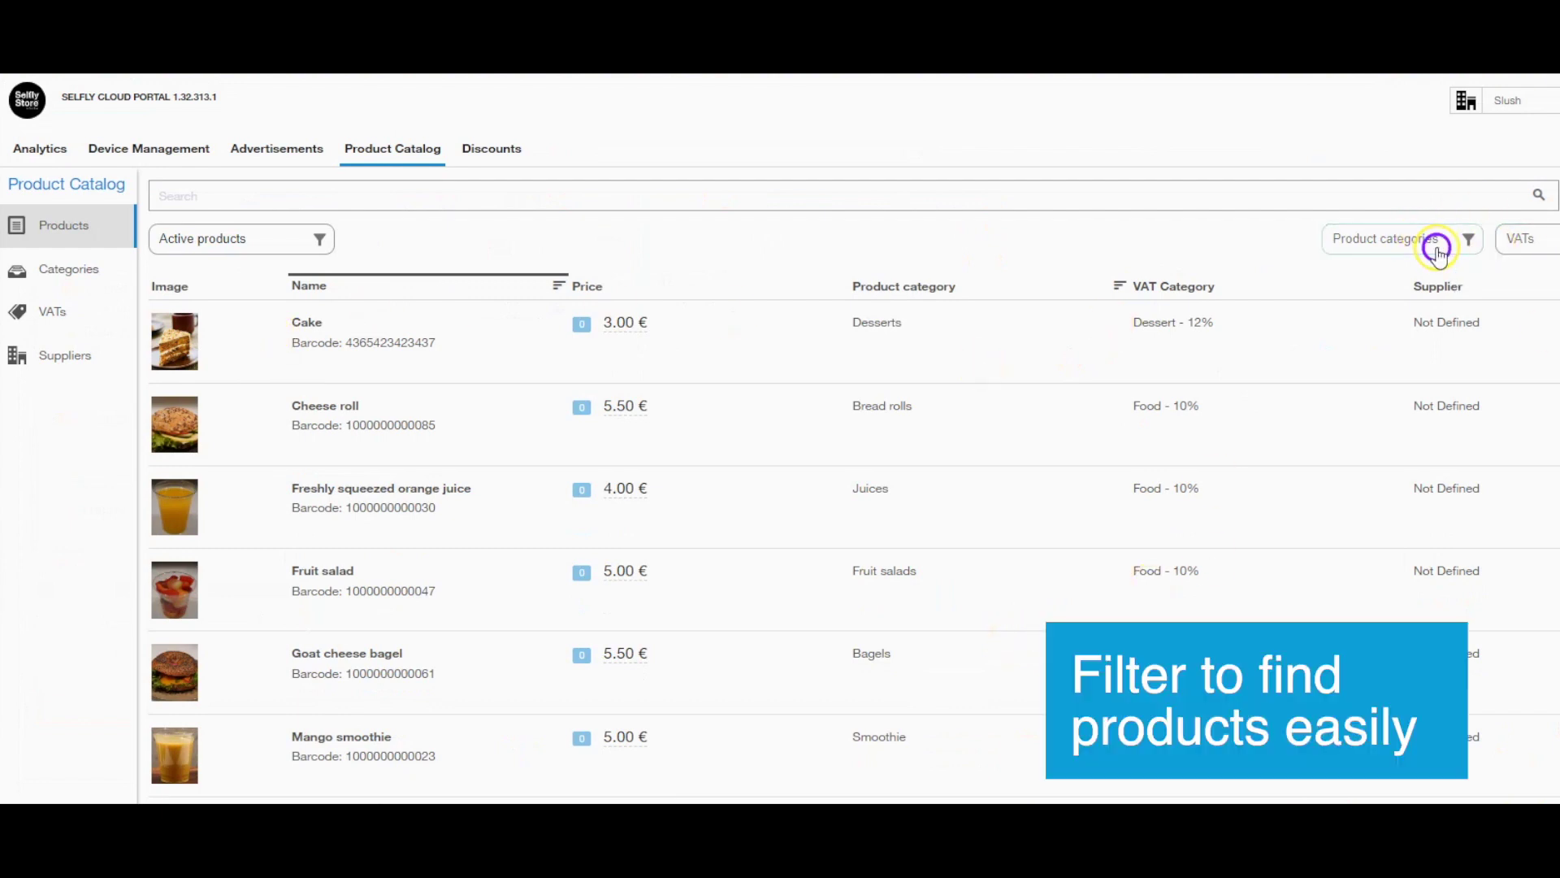
scroll(1410, 374, down, 3)
scroll(1414, 381, up, 3)
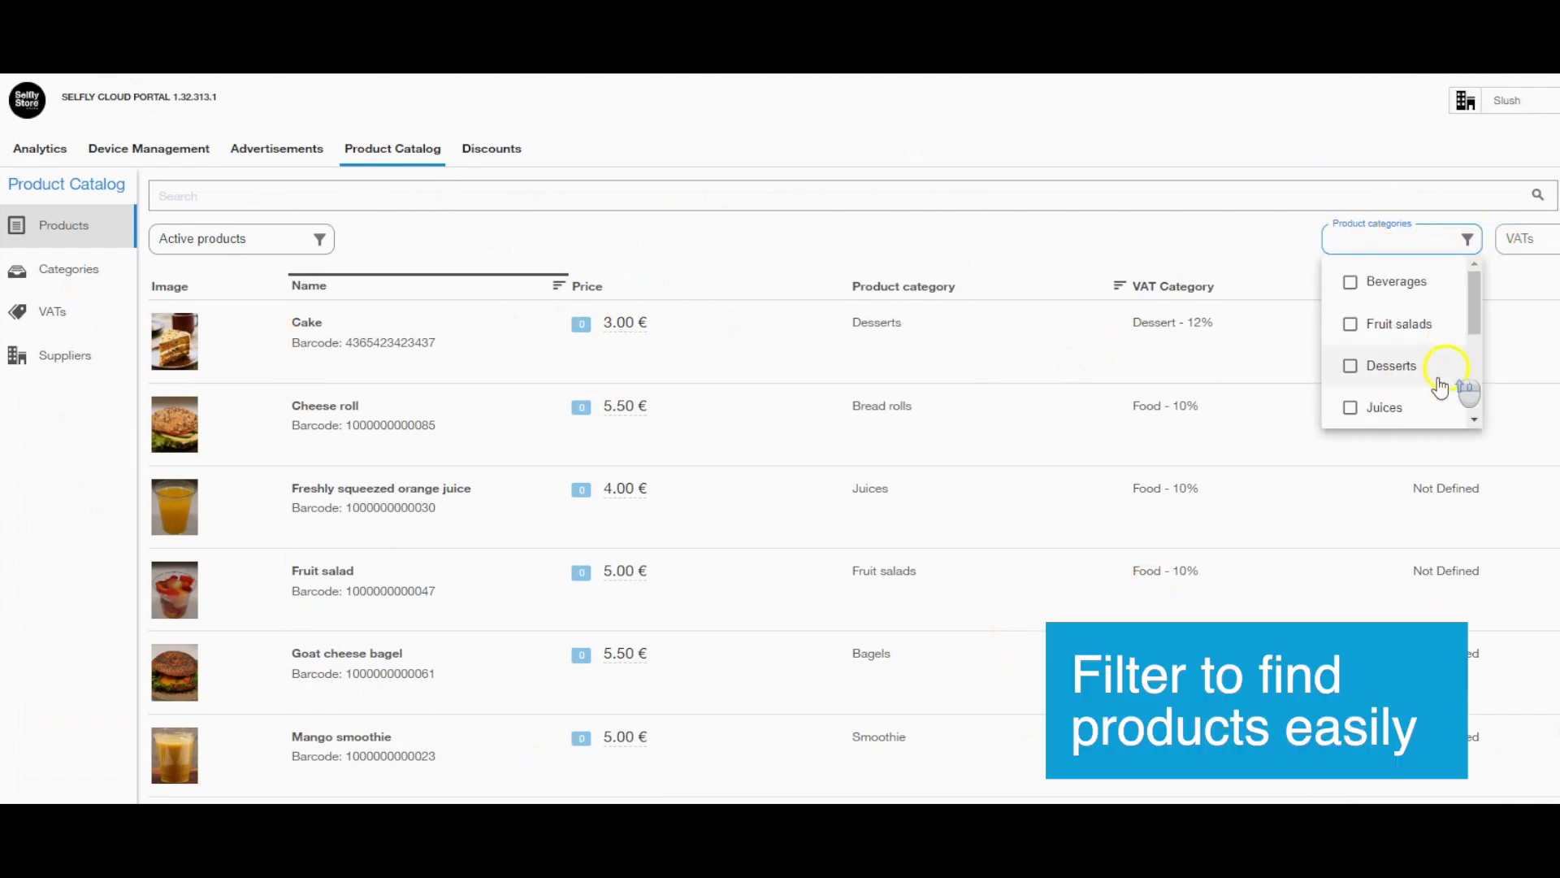
click(1407, 380)
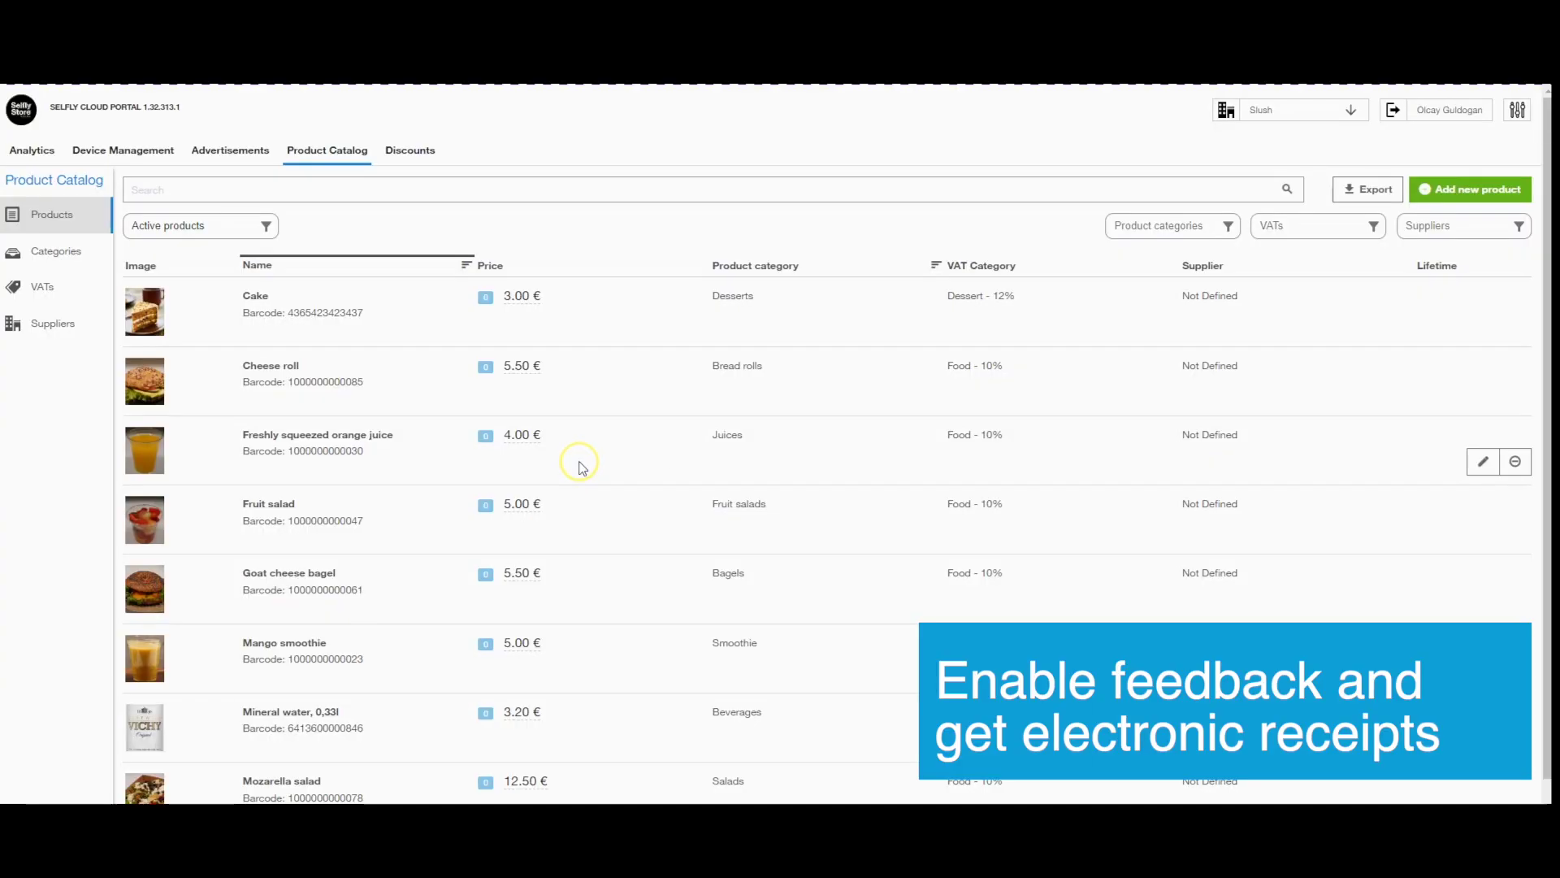
Enable MySelfly user feedback, e-receipts and the Selfly Store receipt footer.
click(1516, 110)
click(1412, 235)
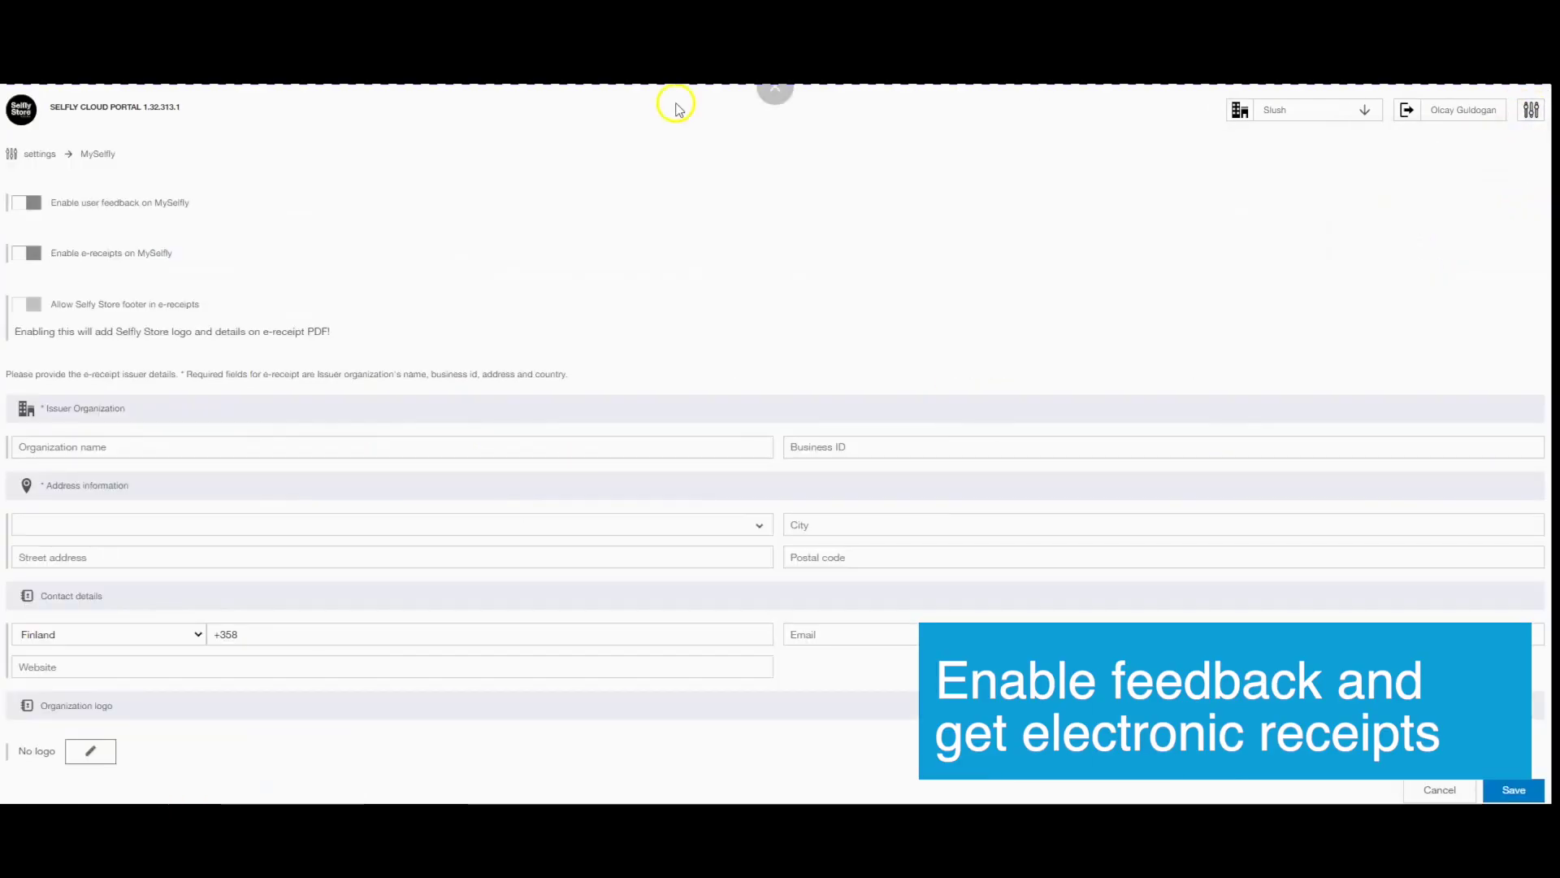
click(31, 203)
click(31, 254)
click(34, 305)
Enter the issuer organisation name 'Selfly Store' and its business ID.
click(94, 446)
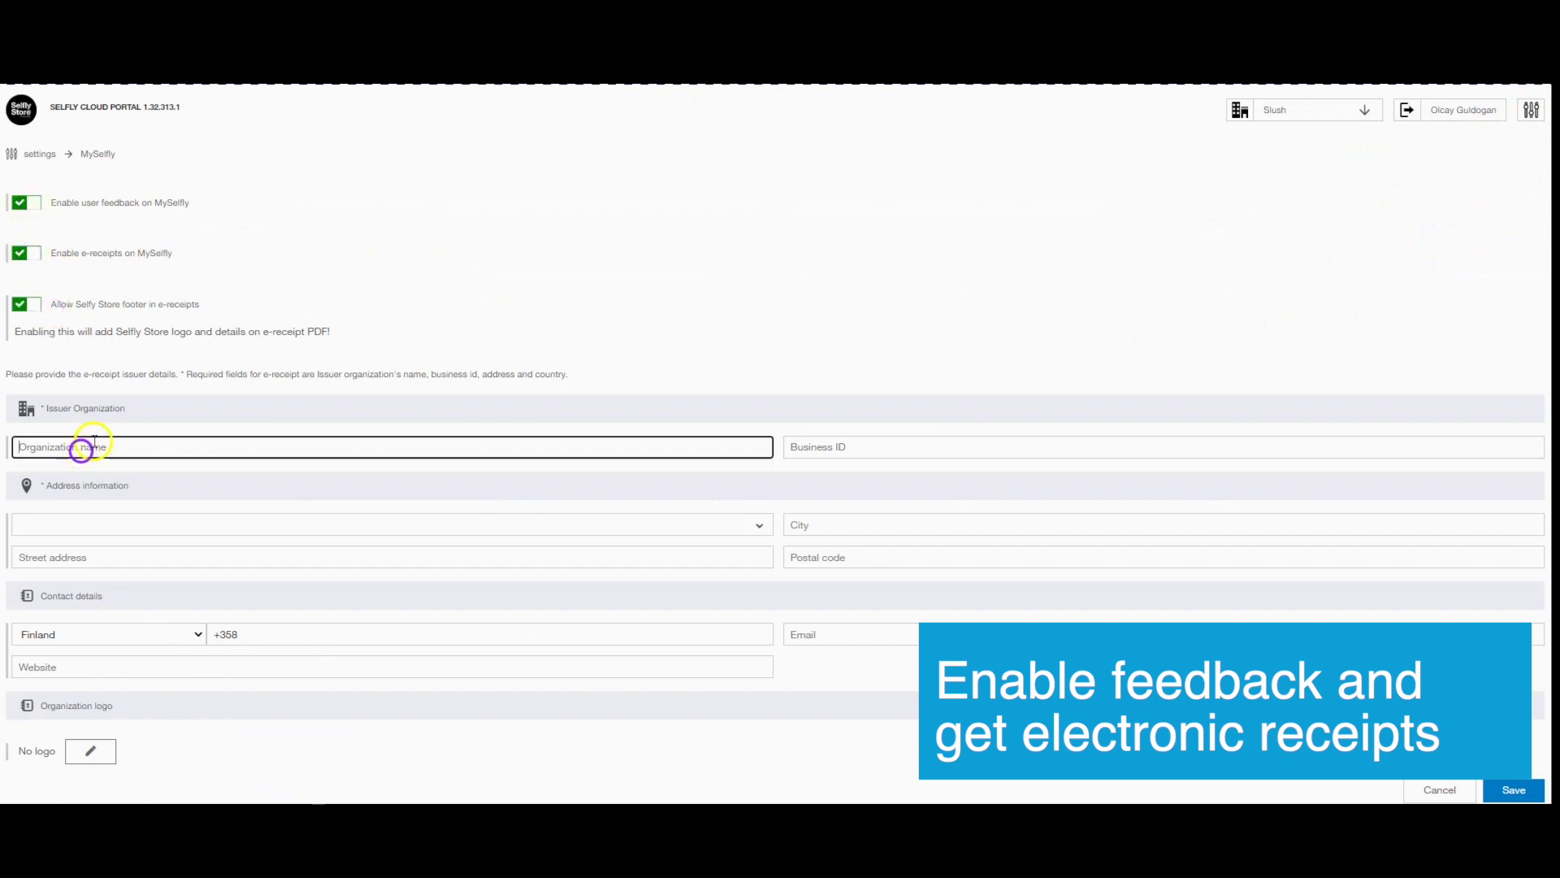
text(Selfly St)
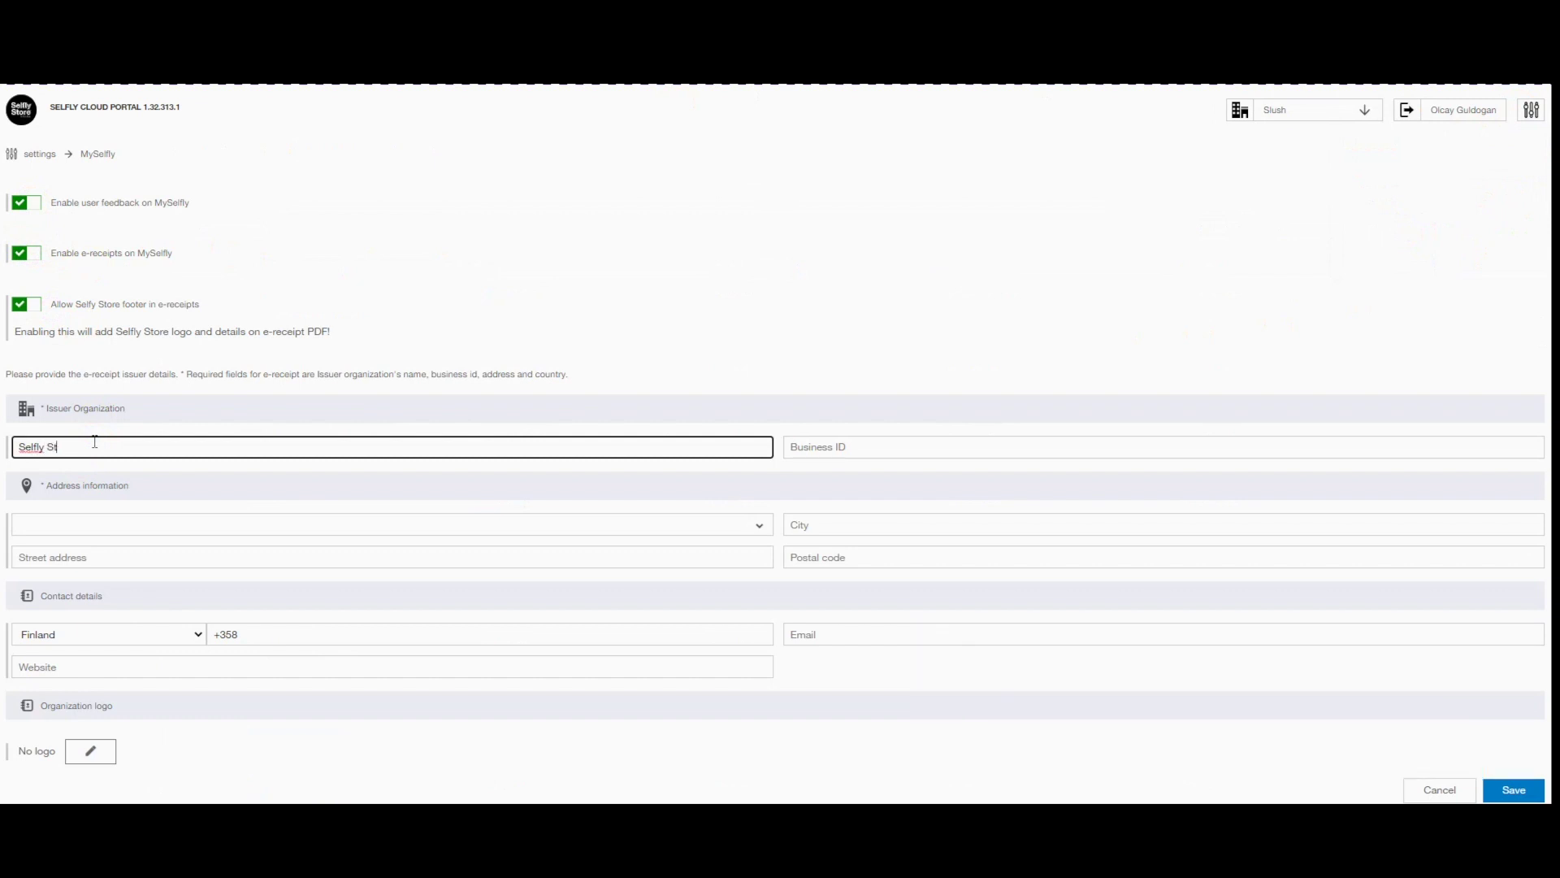
text(ore)
key(Tab)
text(123123123)
click(55, 558)
Fill in the issuer's address in Finland: city, street and postal code.
click(93, 526)
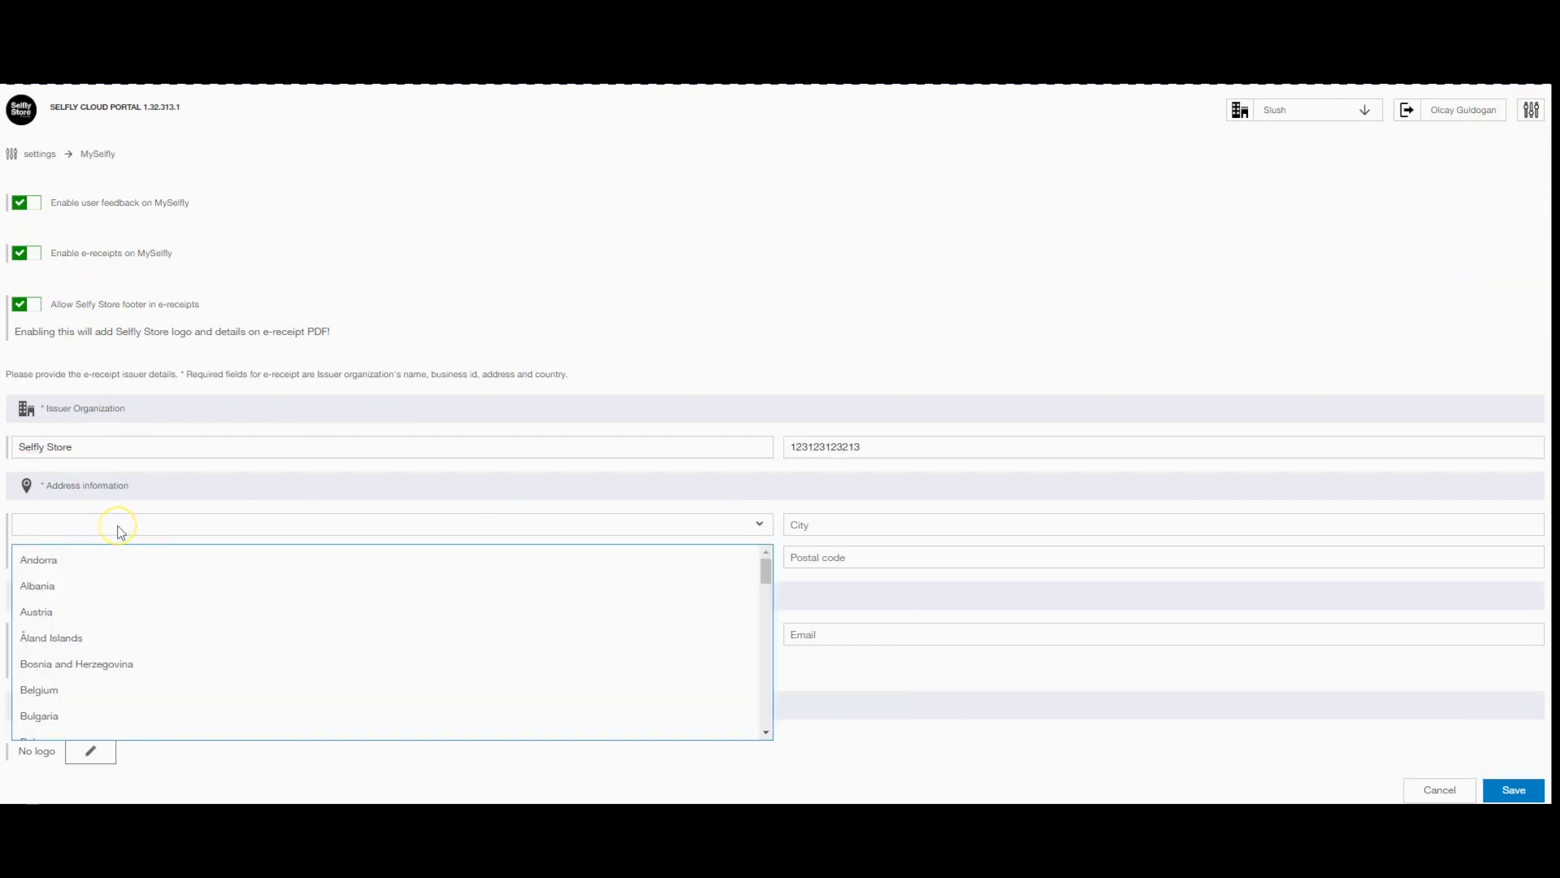
text(fin)
click(130, 555)
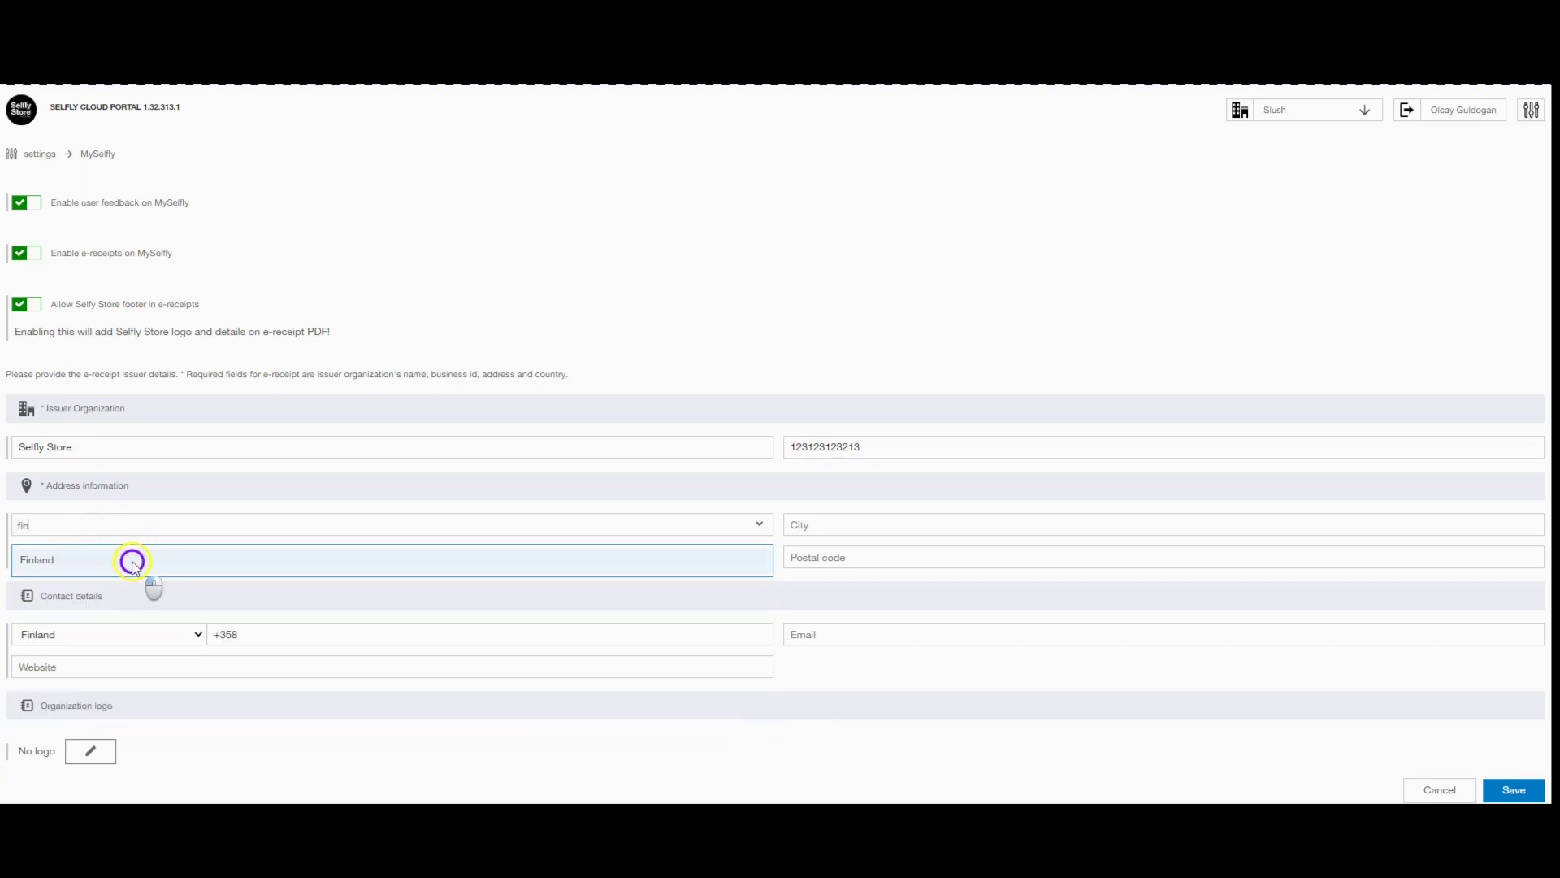
click(824, 512)
text(Tampere)
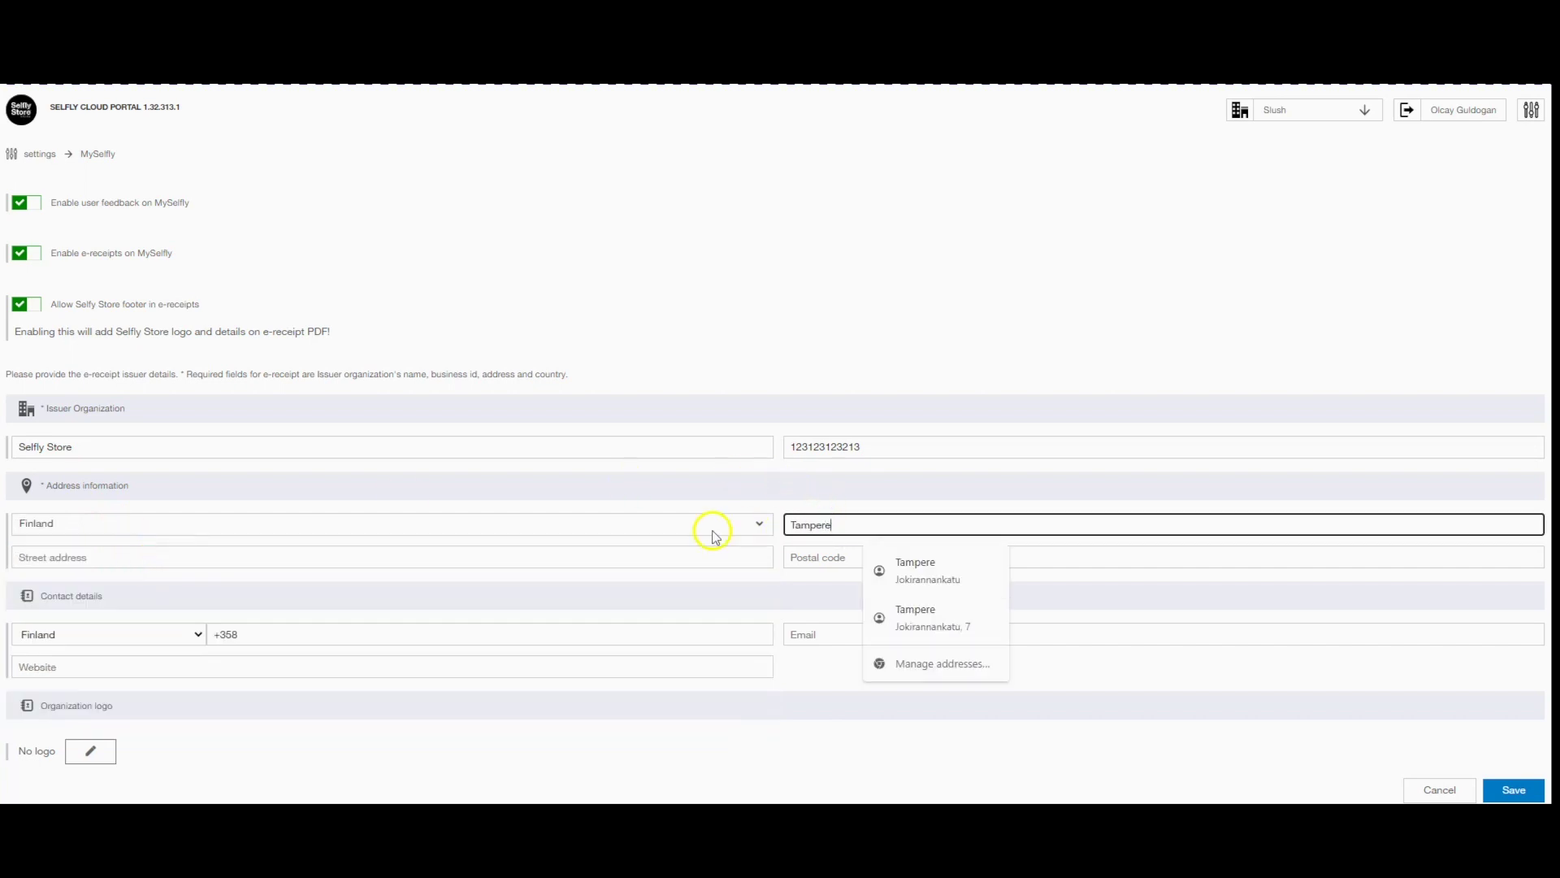
click(503, 555)
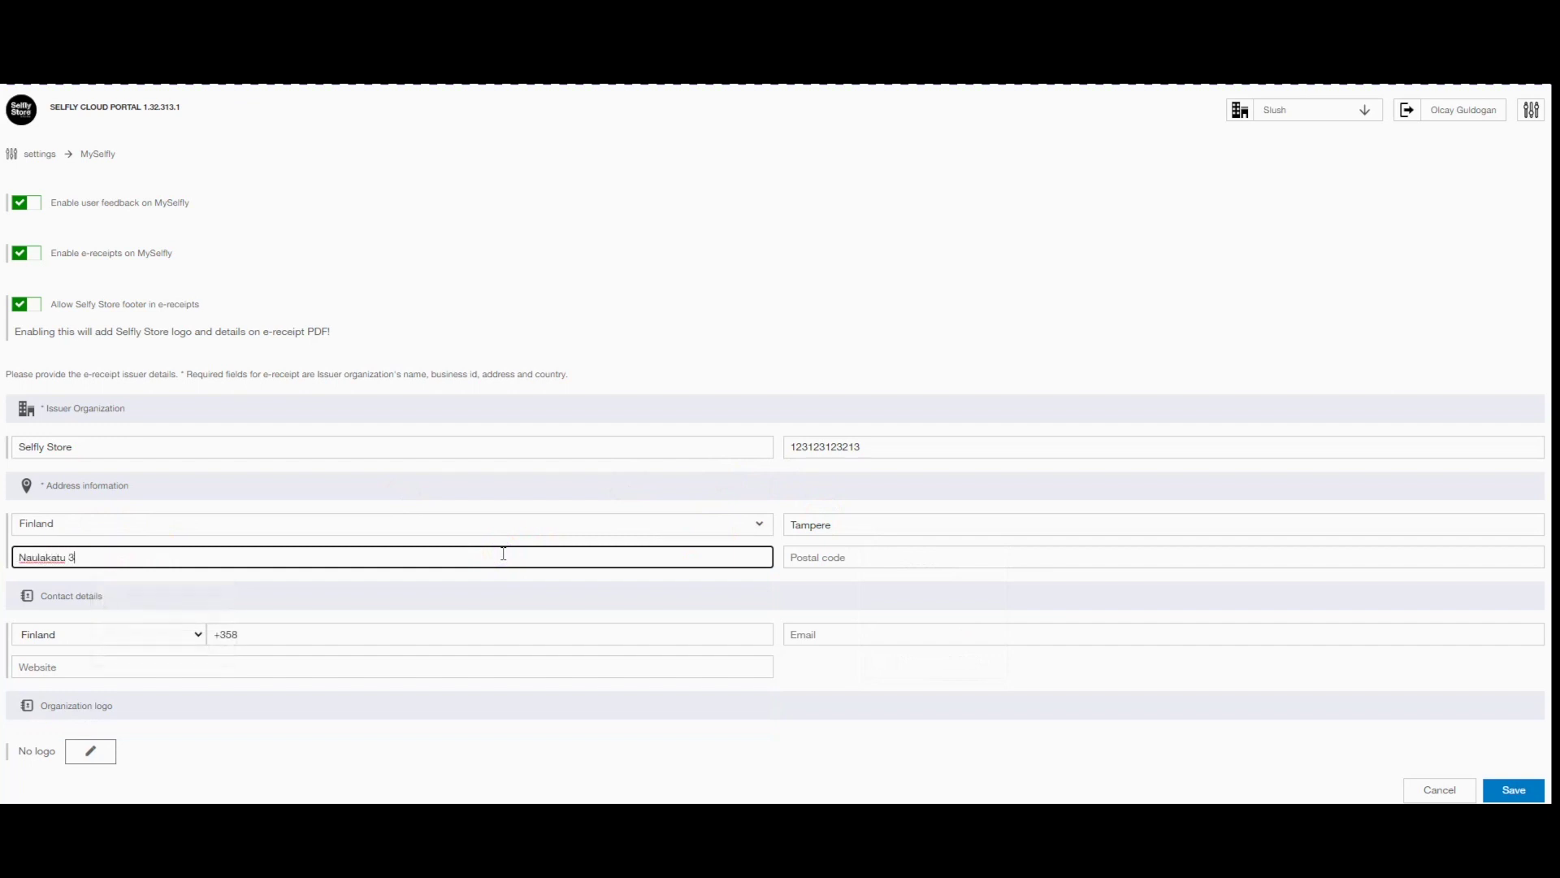
key(Tab)
key(Tab)
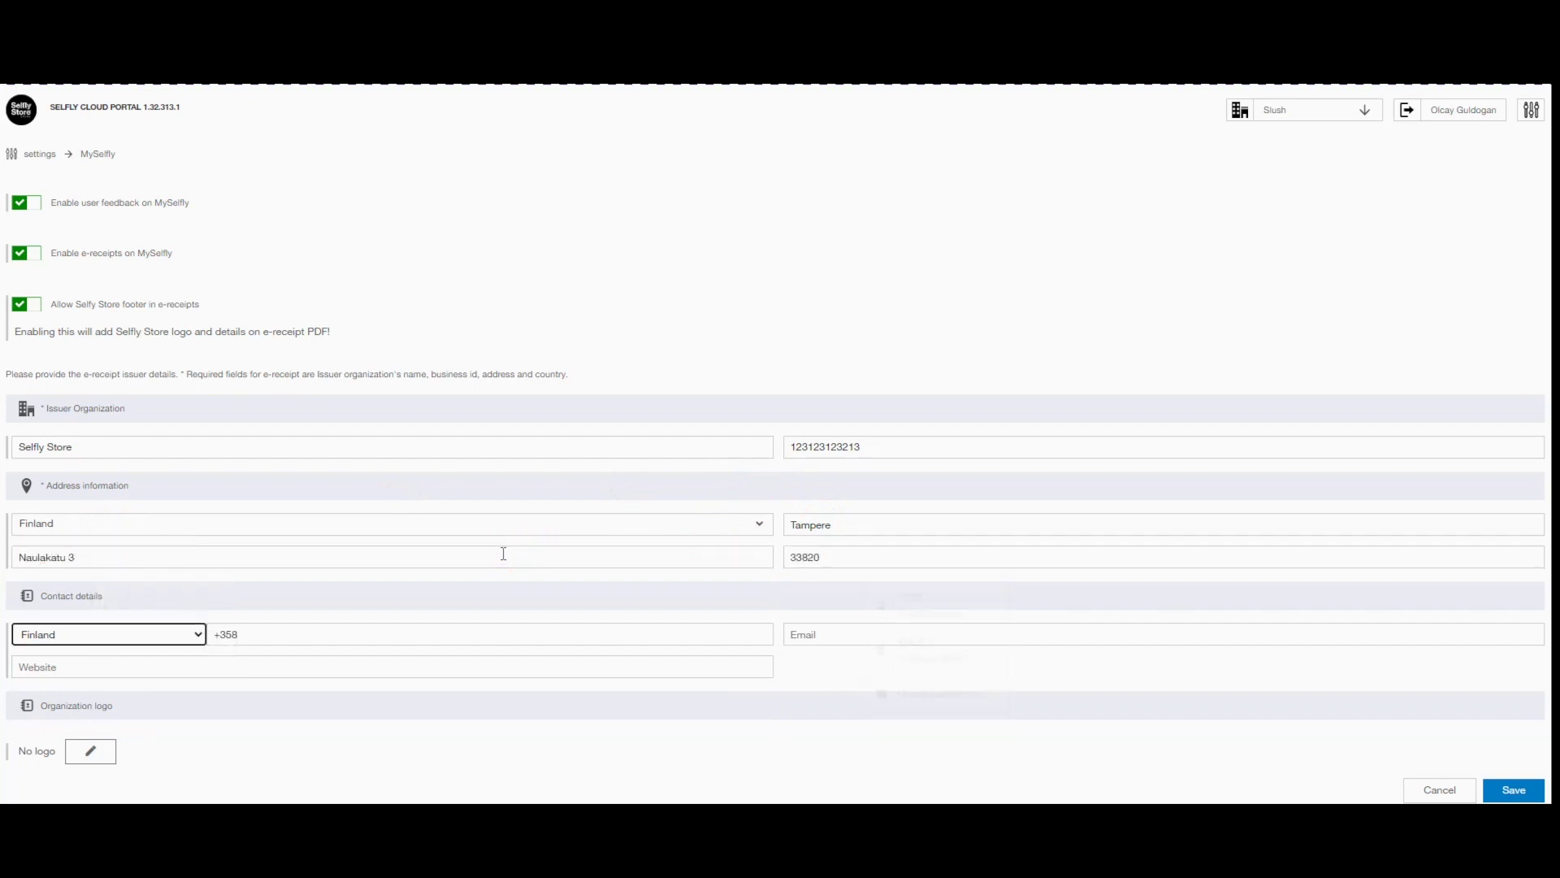
click(91, 750)
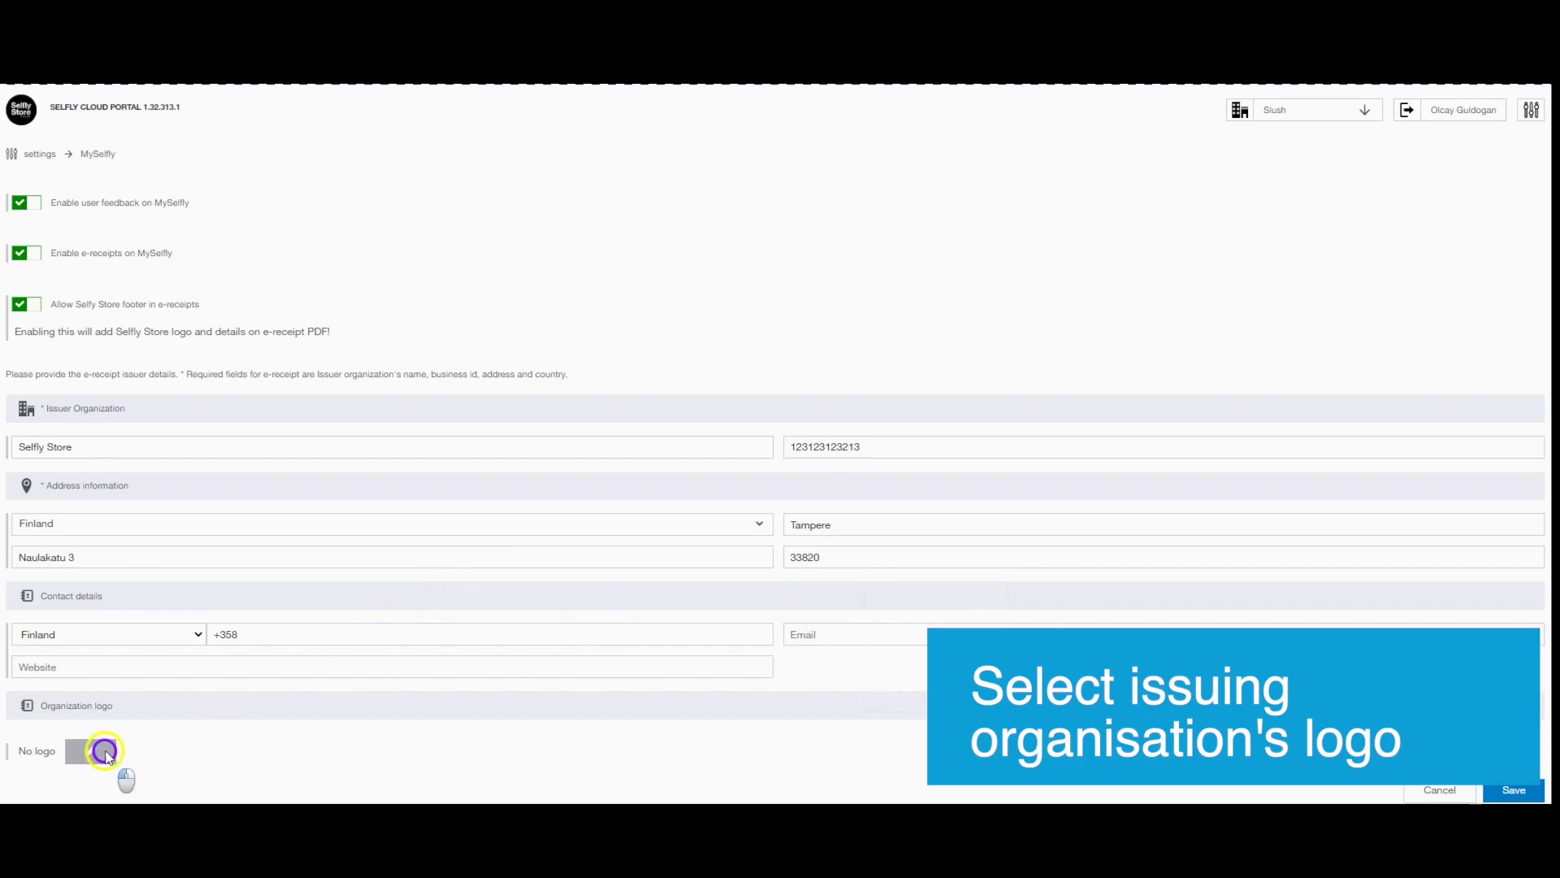
Load Selfly Logo.png into the Organization logo editor.
click(330, 384)
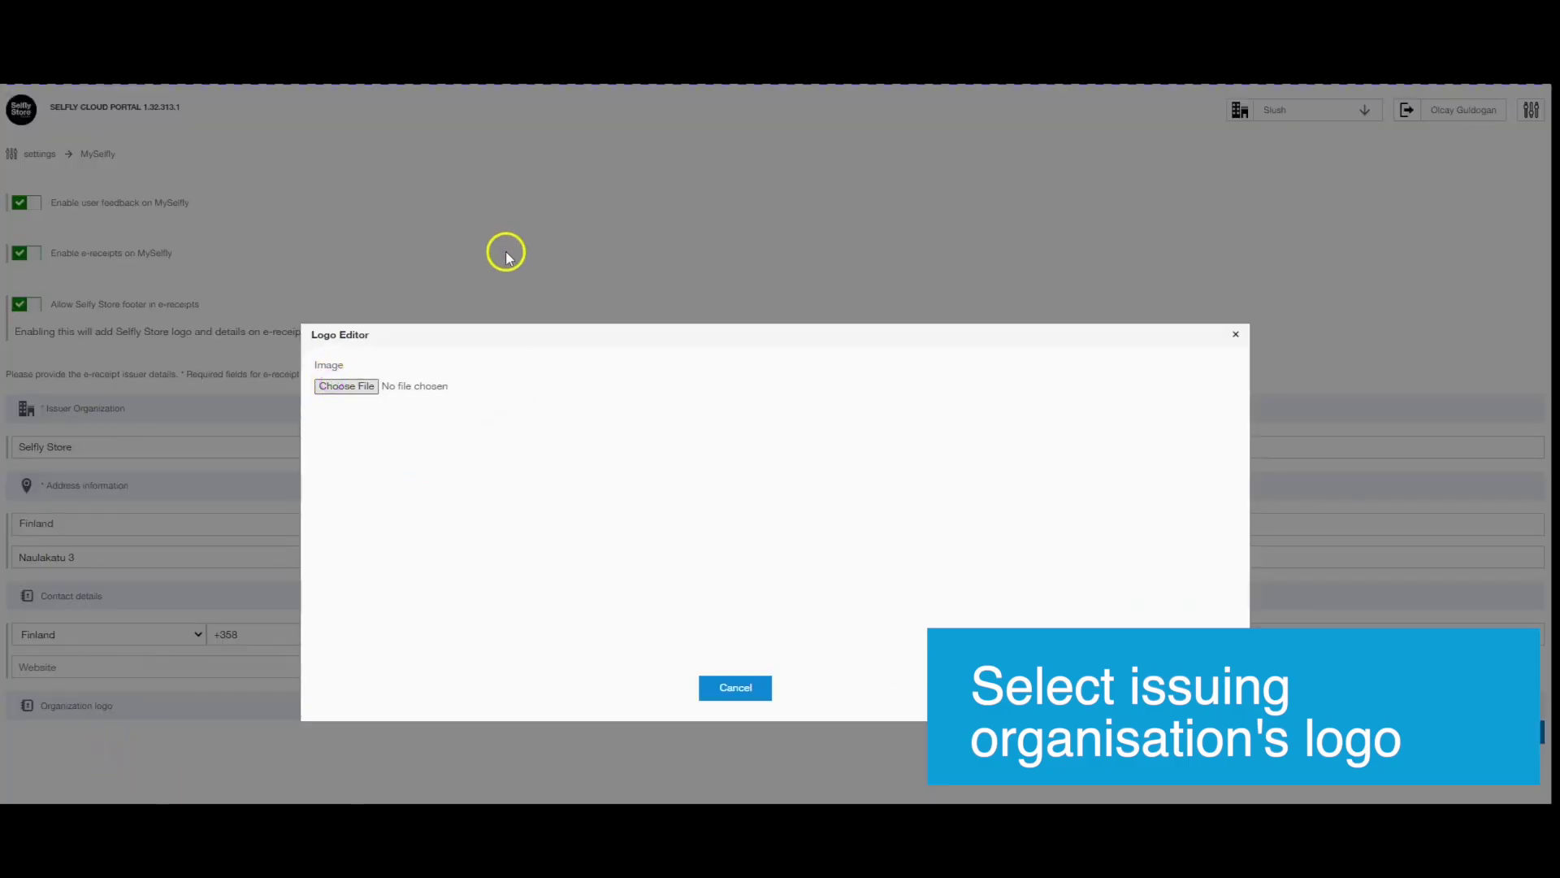
click(364, 385)
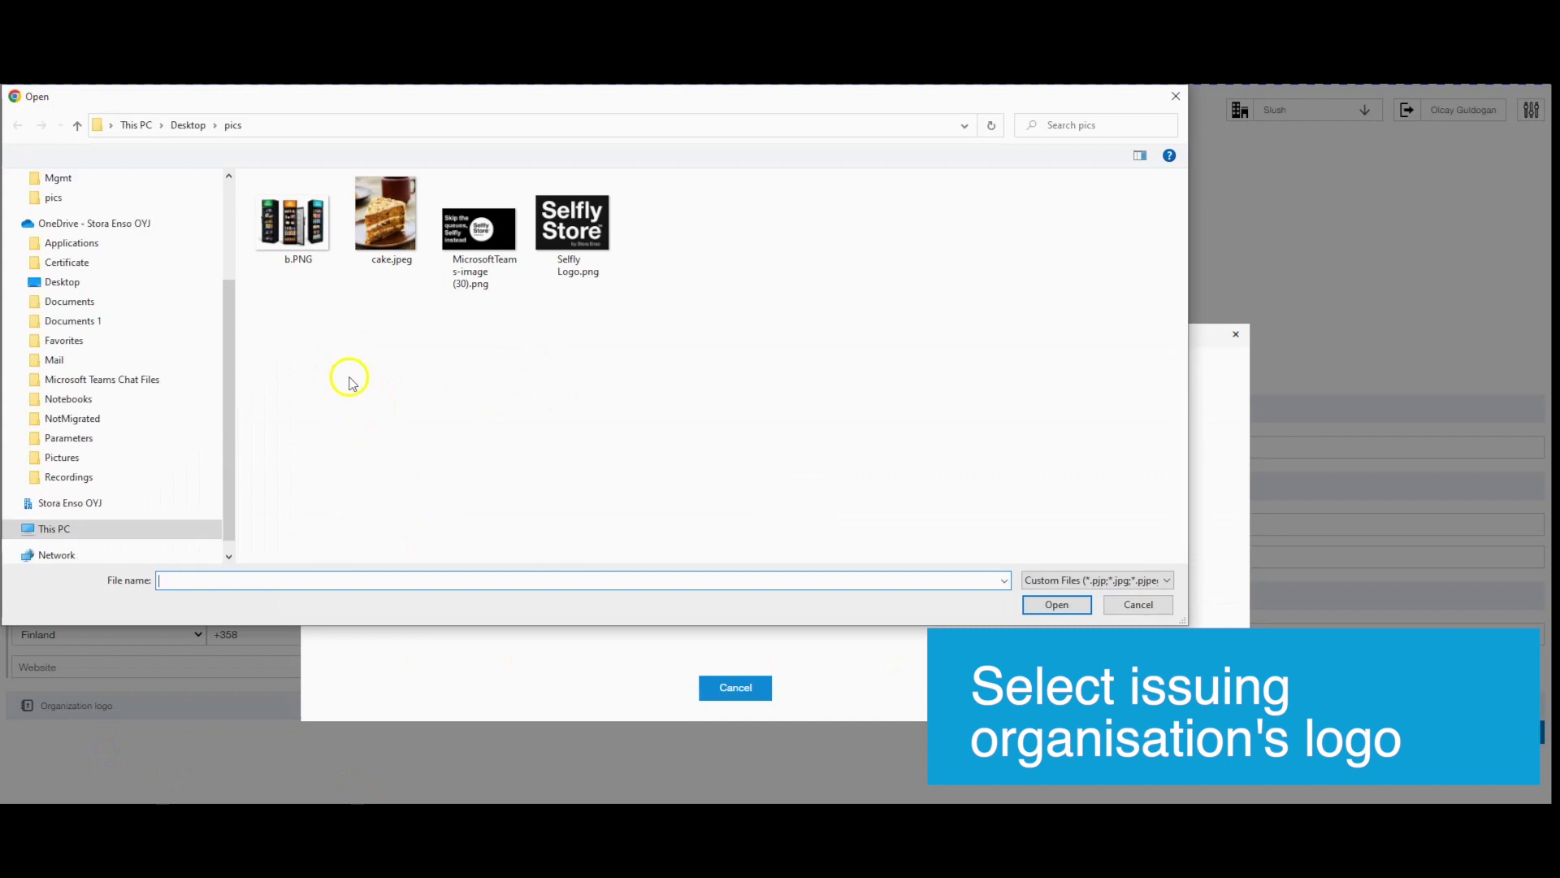
click(551, 228)
double_click(552, 228)
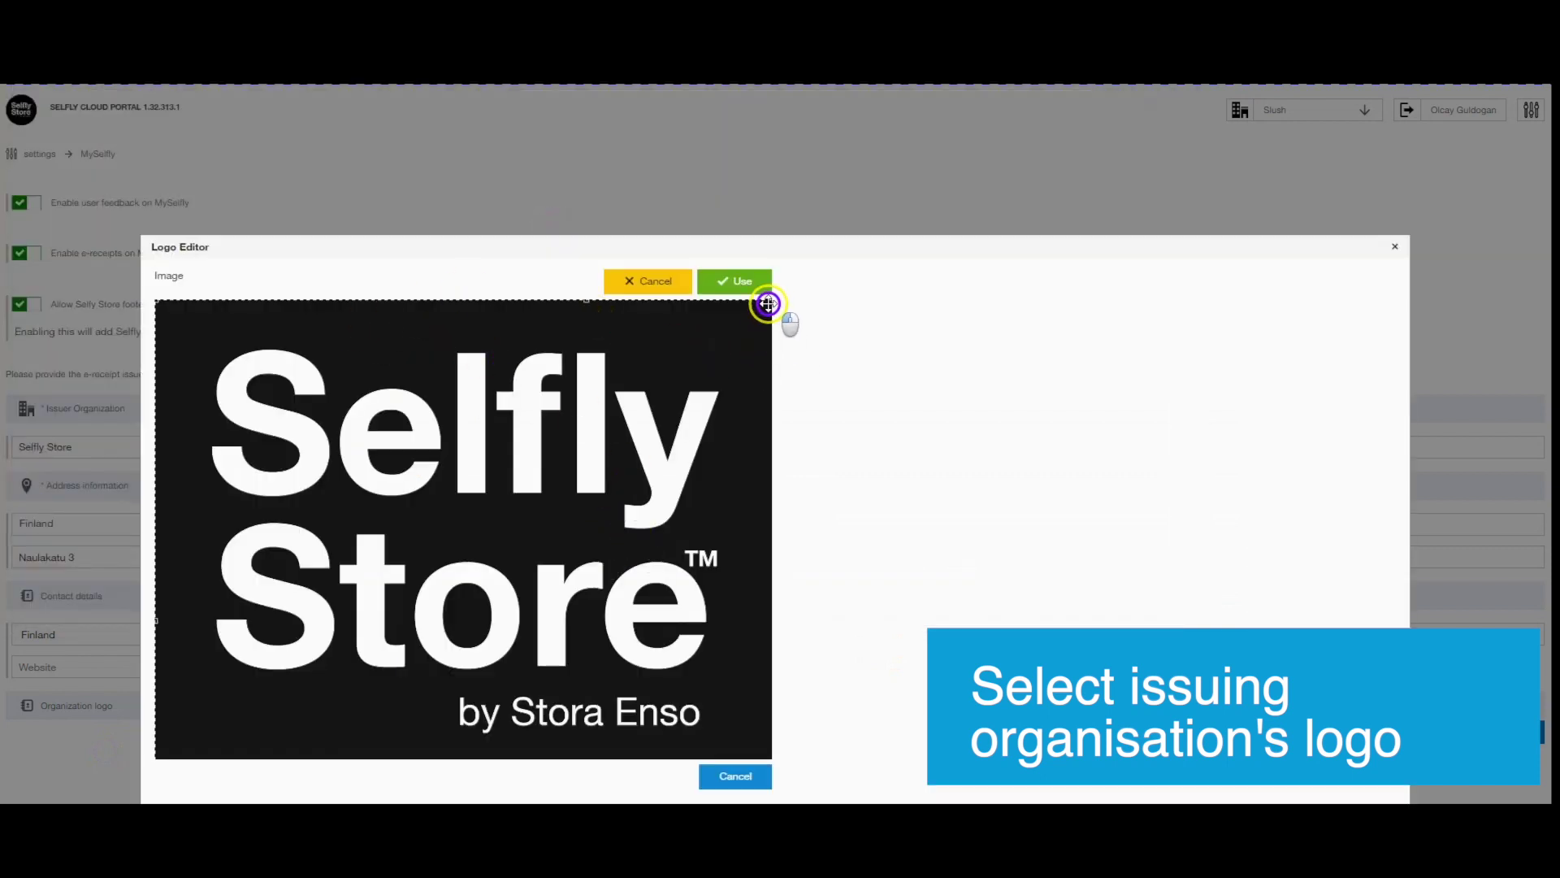
Crop the logo slightly, trimming its top, and apply it as the organisation logo.
drag(771, 303, 756, 359)
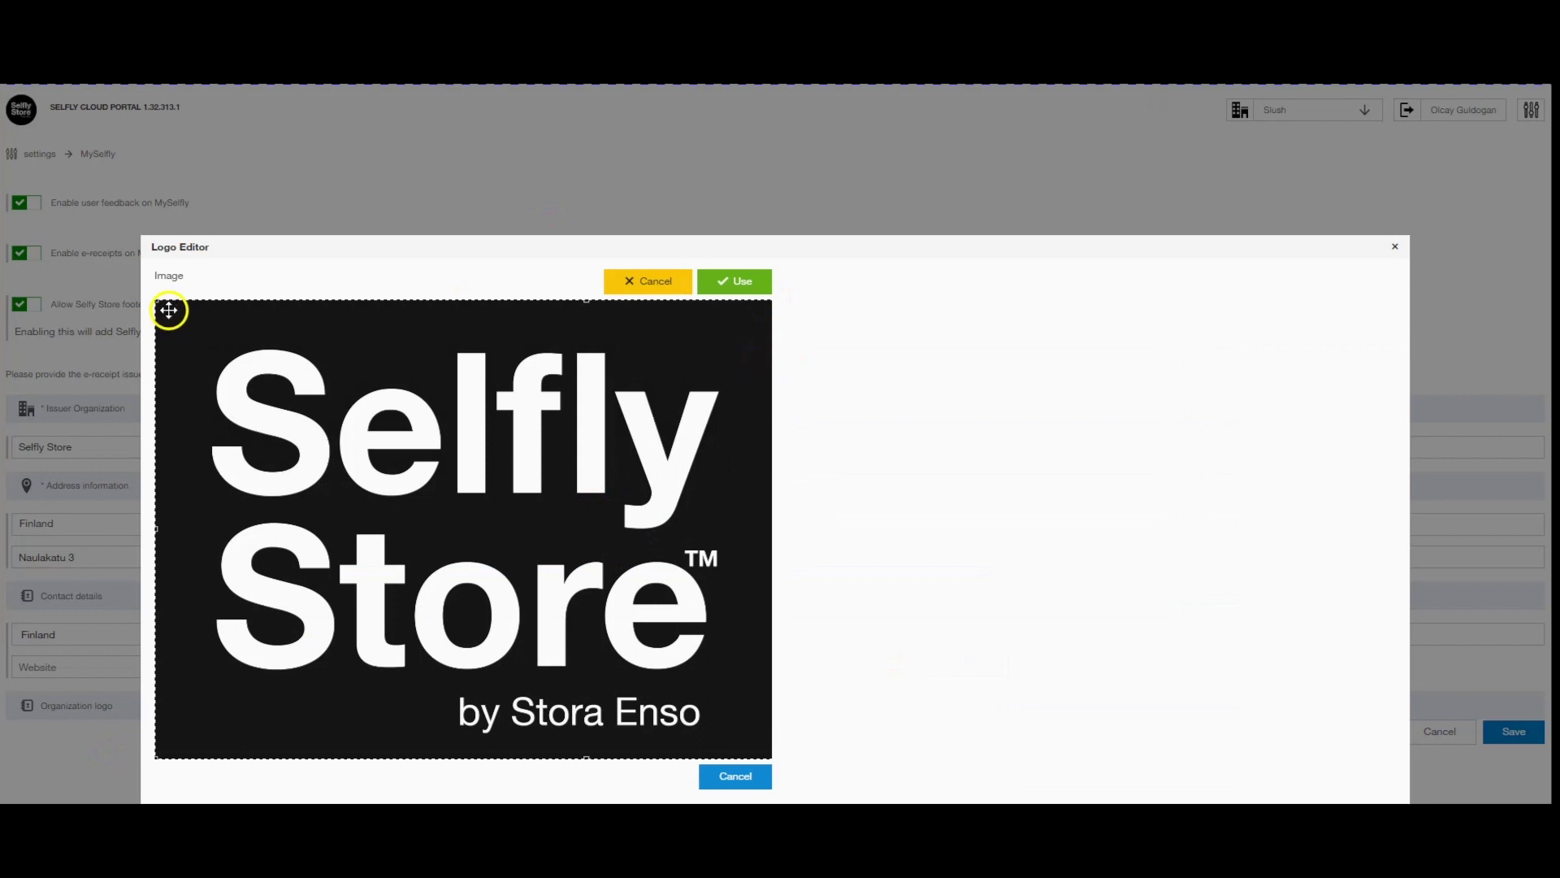
drag(268, 302, 270, 322)
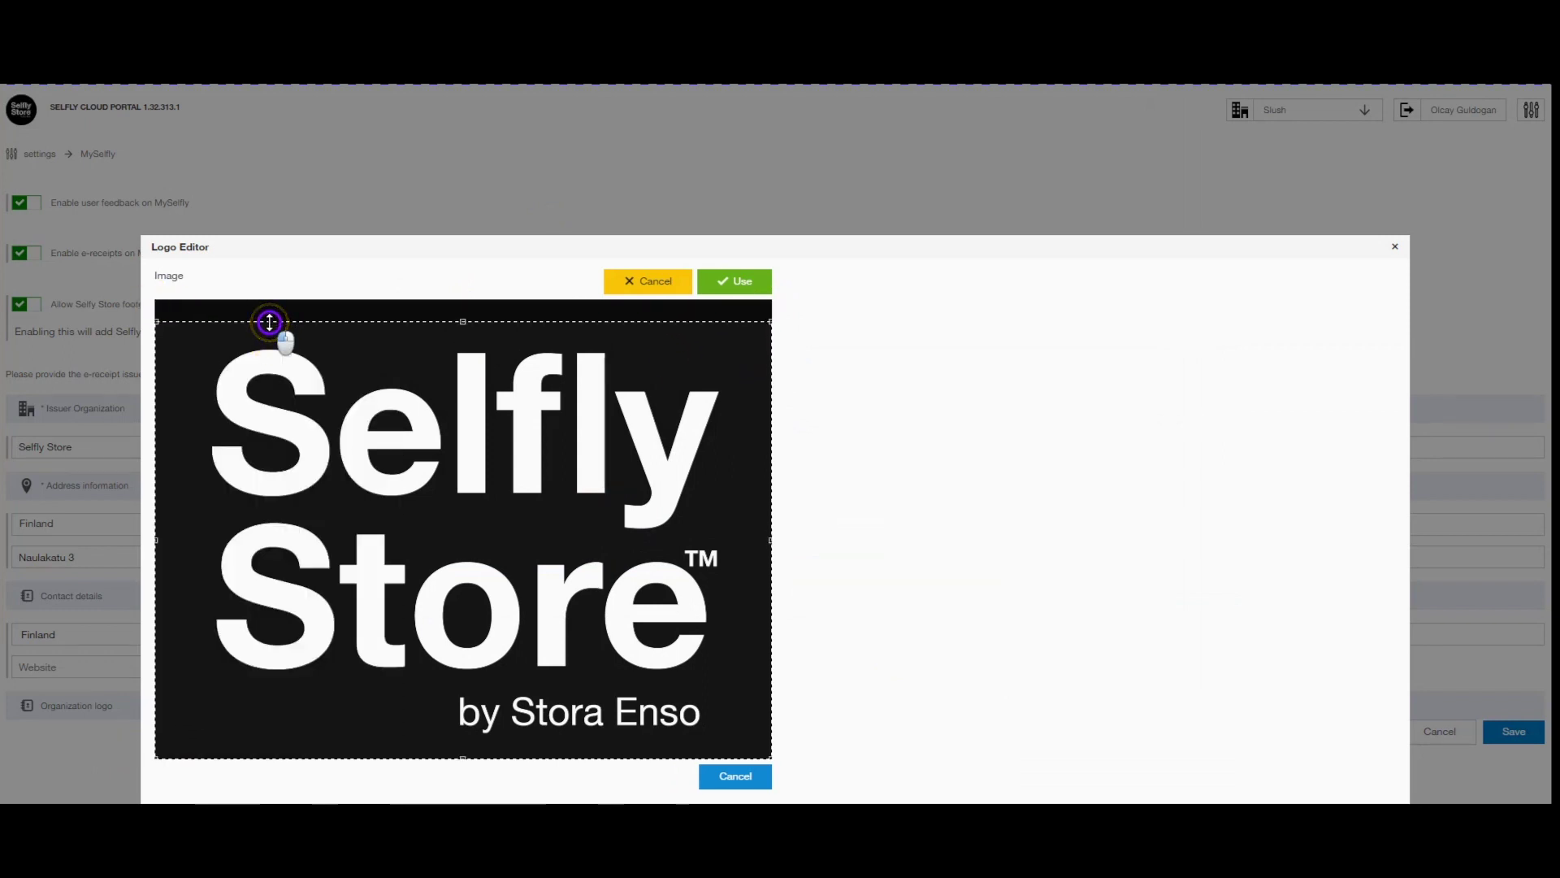
click(158, 743)
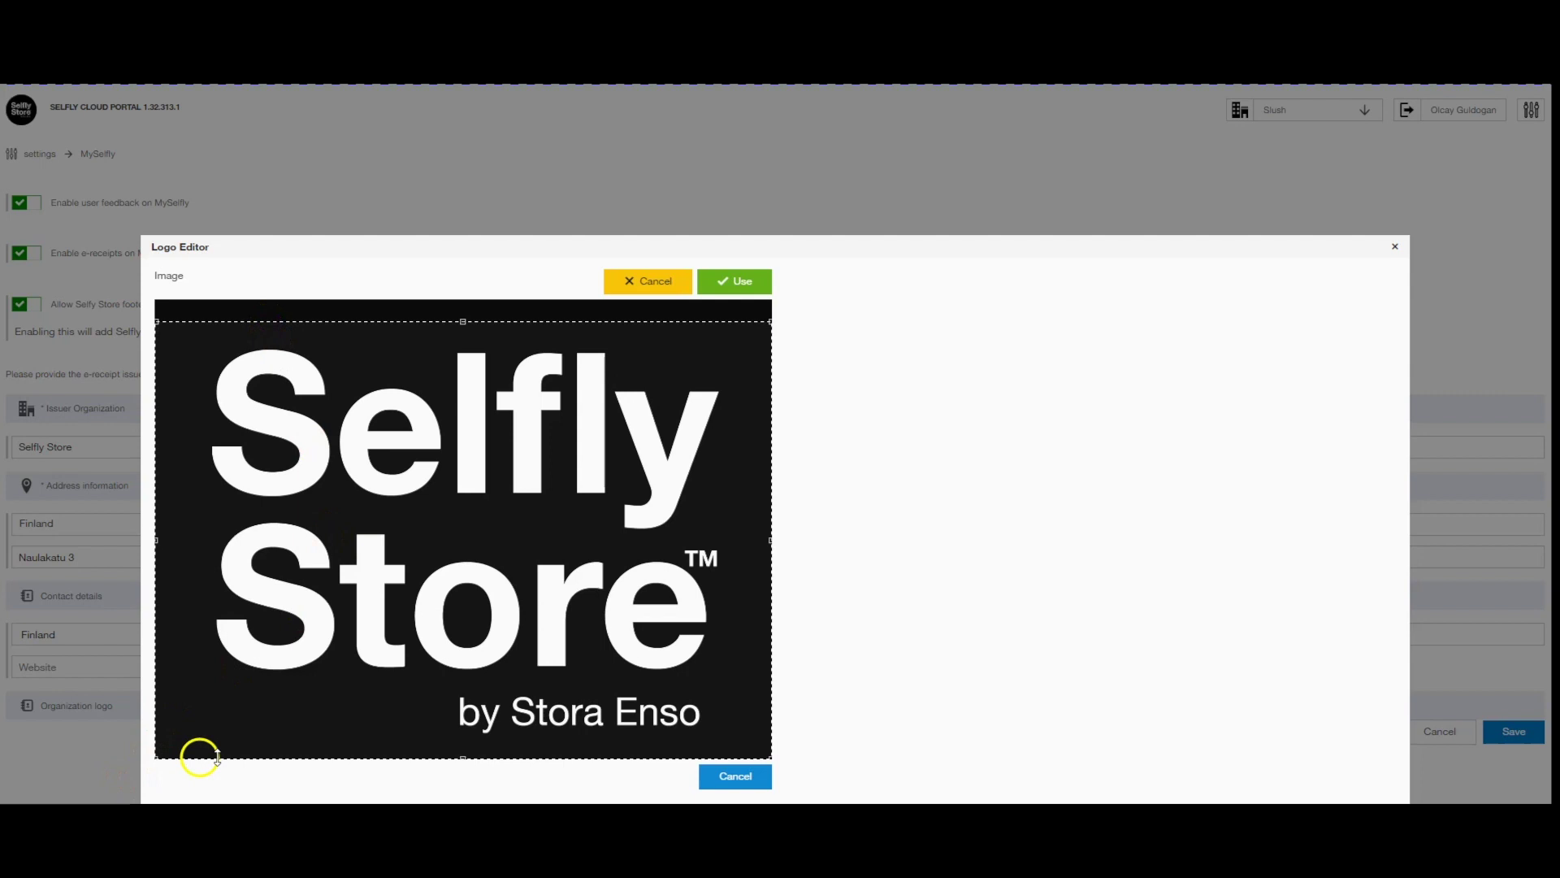
click(739, 283)
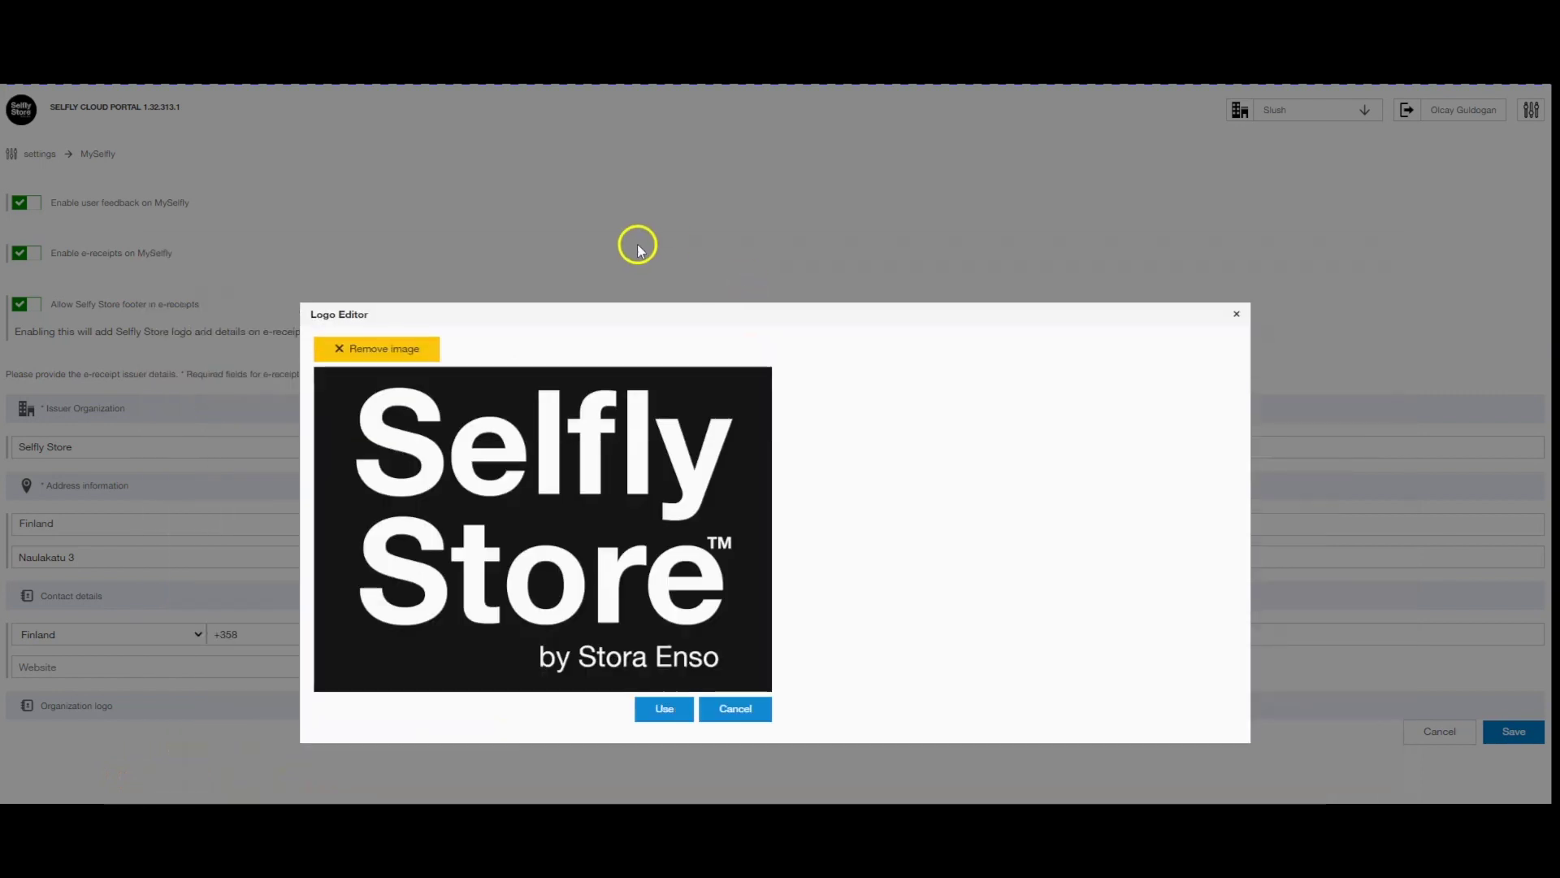
click(642, 707)
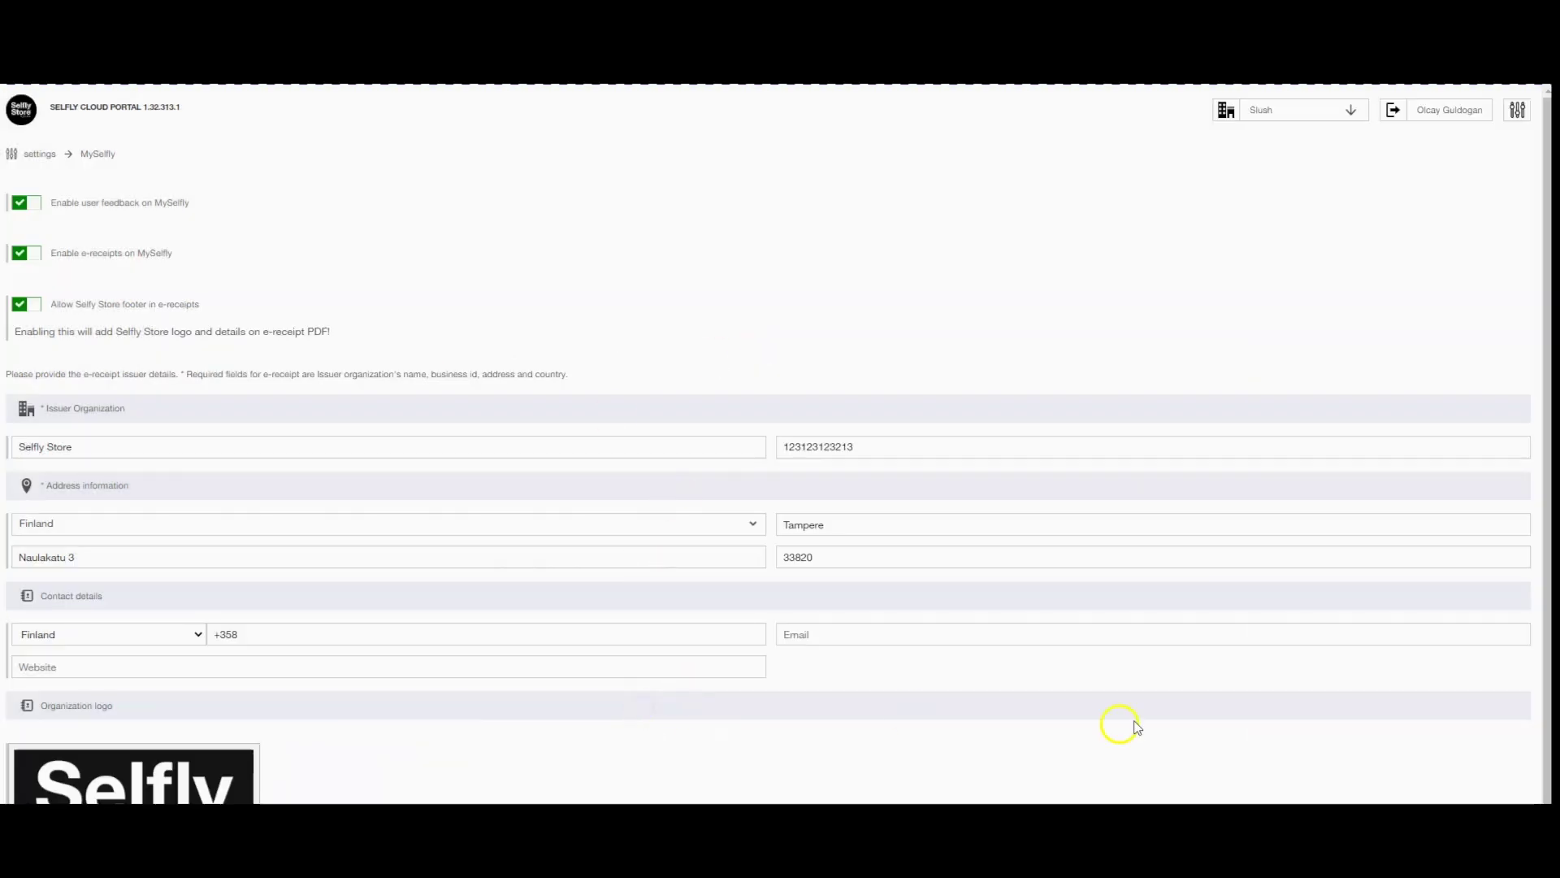